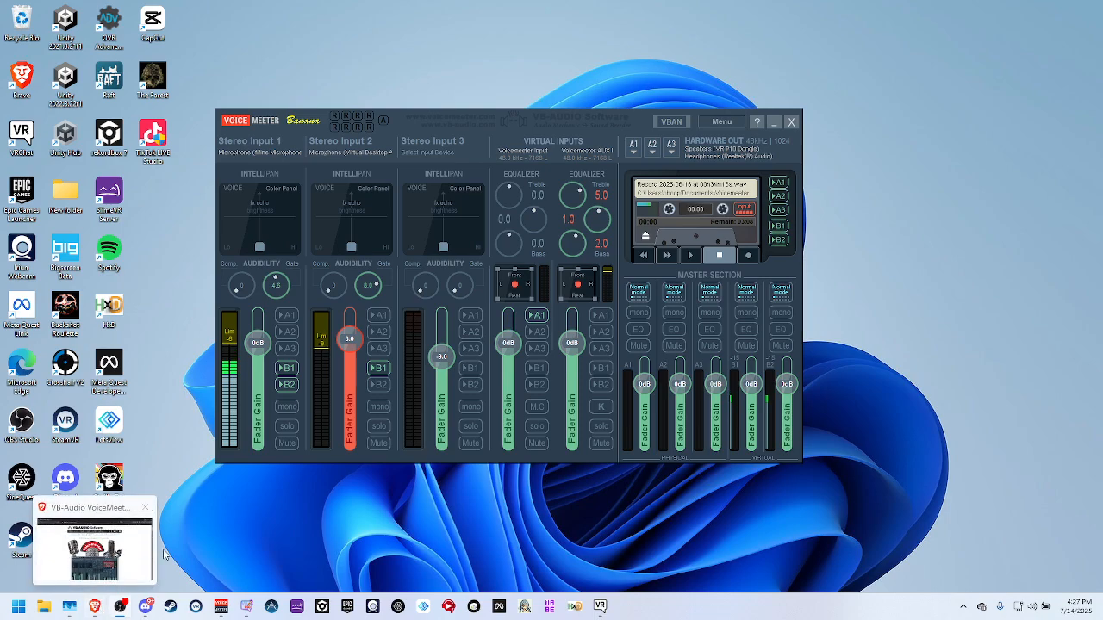
Switch to the Brave browser window showing the VB-Audio Voicemeeter Banana page.
{"action": "left_click", "coordinate": [124, 548]}
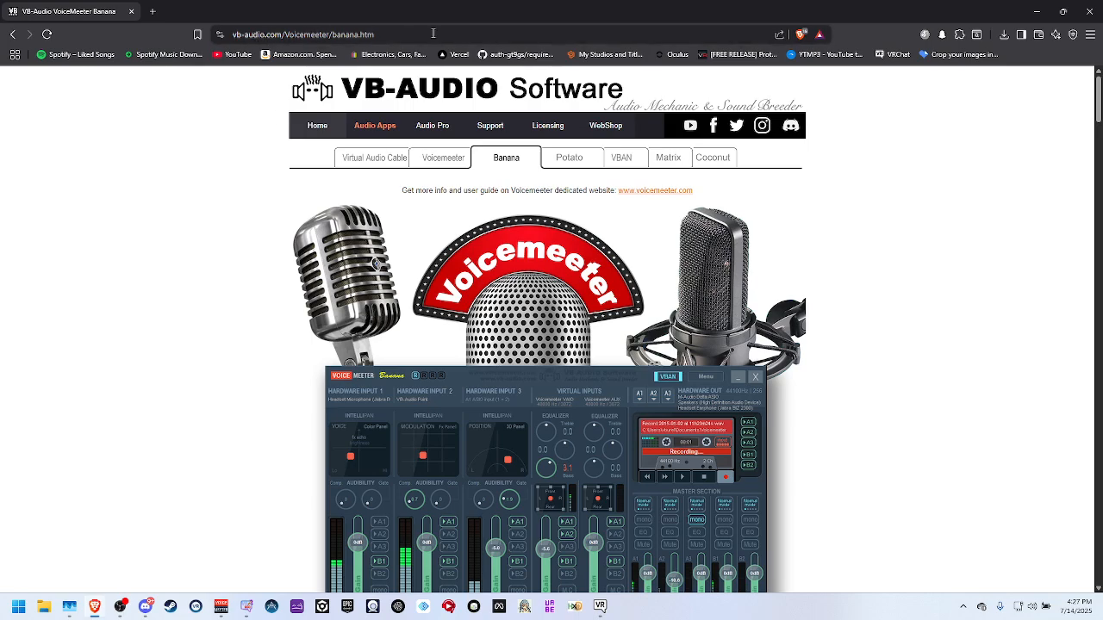
{"action": "left_click_drag", "start_coordinate": [433, 33], "coordinate": [137, 35]}
{"action": "left_click", "coordinate": [110, 199]}
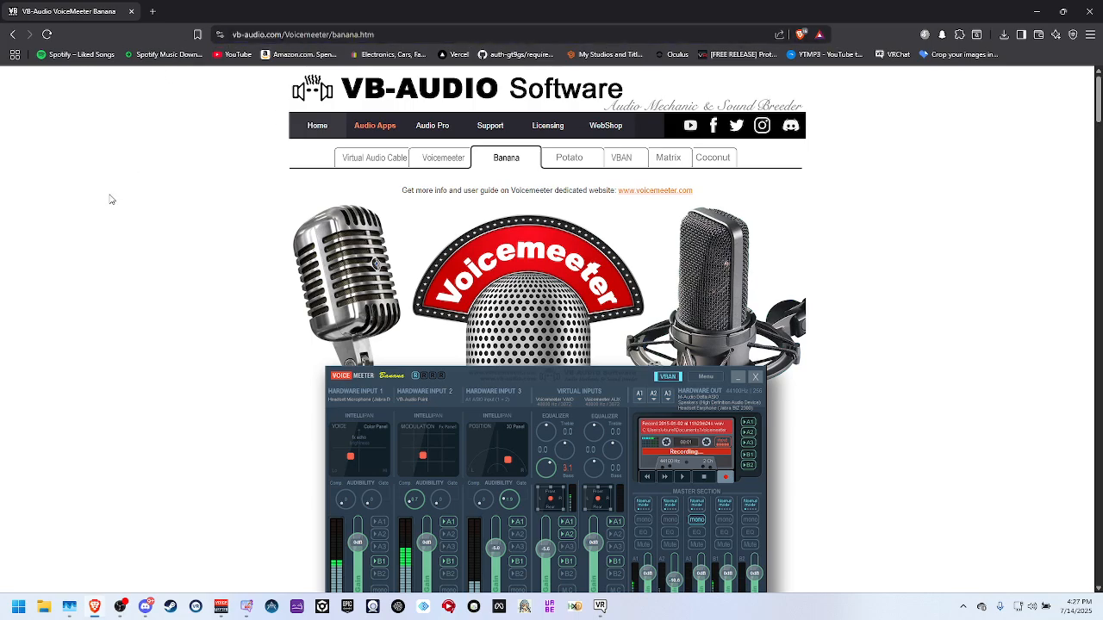
{"action": "left_click", "coordinate": [150, 9]}
{"action": "left_click", "coordinate": [271, 10]}
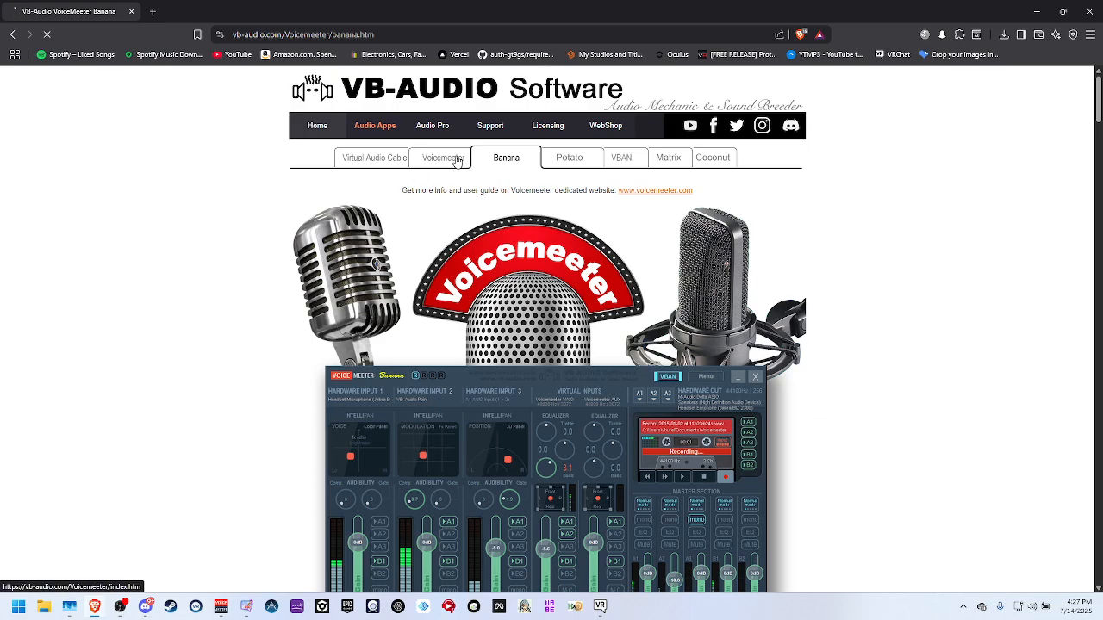
View the standard Voicemeeter product page and return to the Banana page.
{"action": "left_click", "coordinate": [456, 159]}
{"action": "scroll", "coordinate": [561, 419], "scroll_direction": "down", "scroll_amount": 2}
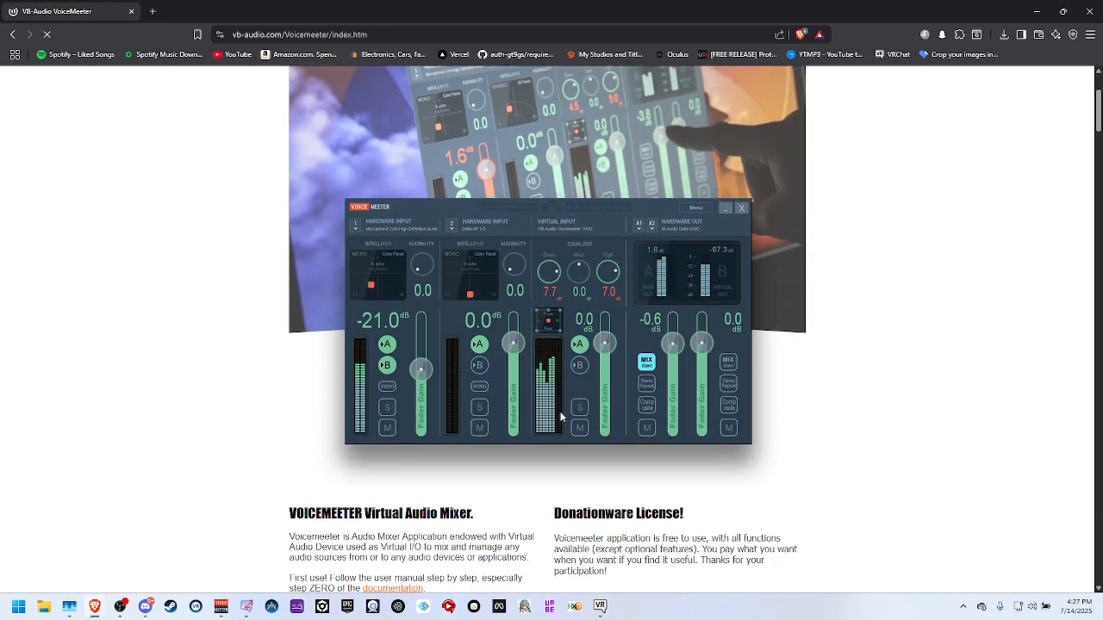
{"action": "scroll", "coordinate": [528, 402], "scroll_direction": "up", "scroll_amount": 3}
{"action": "left_click", "coordinate": [506, 159]}
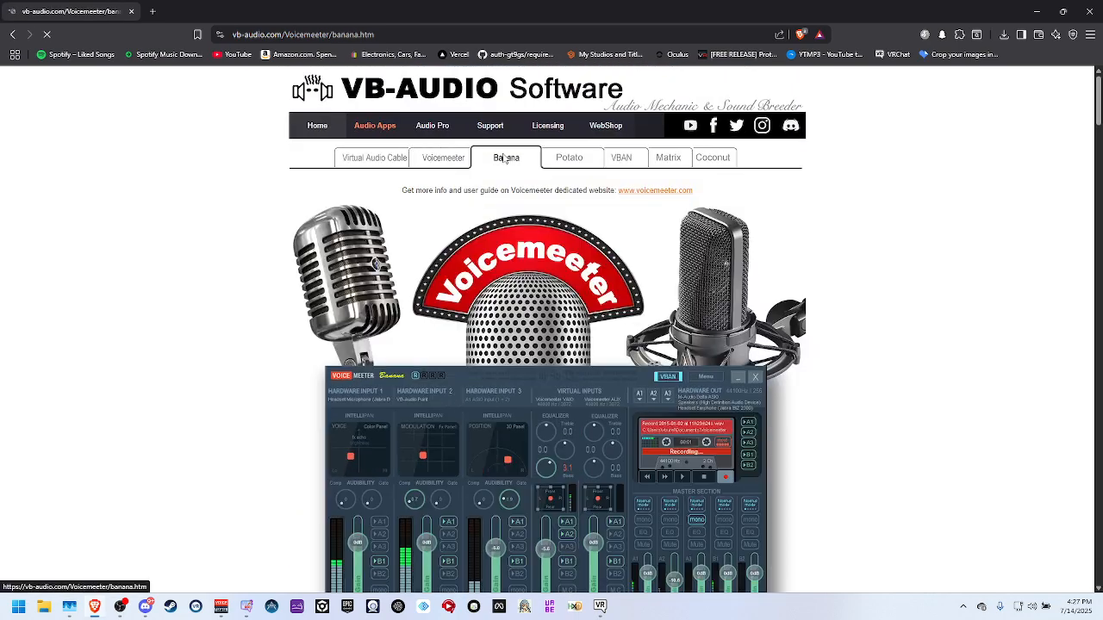
Examine the Voicemeeter Banana page's description, download package and installation notes.
{"action": "scroll", "coordinate": [515, 208], "scroll_direction": "down", "scroll_amount": 10}
{"action": "scroll", "coordinate": [467, 258], "scroll_direction": "up", "scroll_amount": 5}
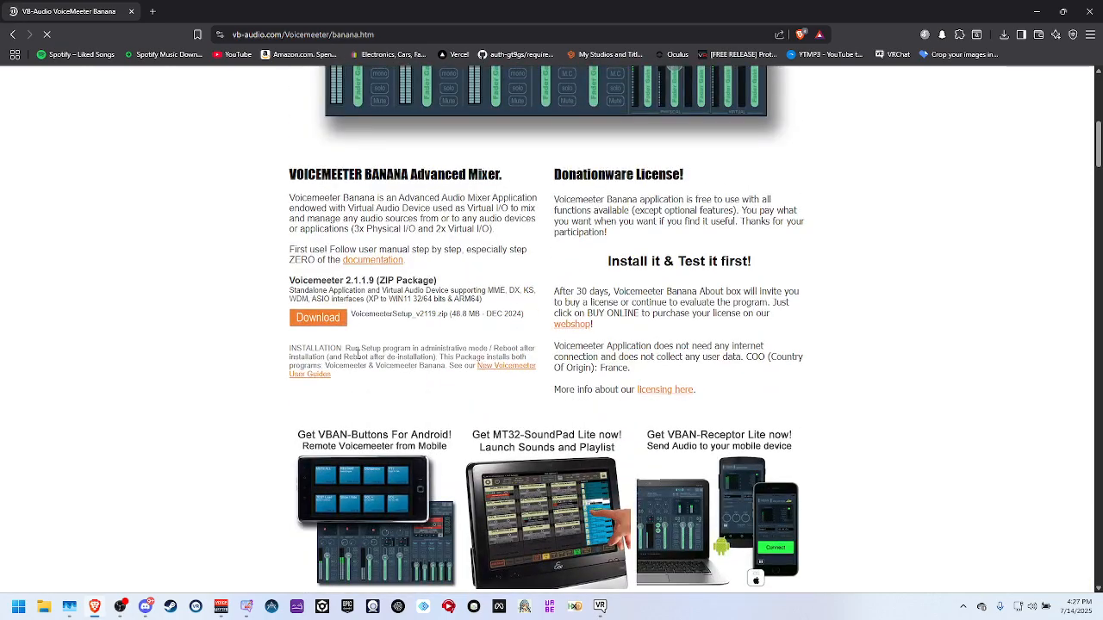
{"action": "scroll", "coordinate": [522, 321], "scroll_direction": "down", "scroll_amount": 9}
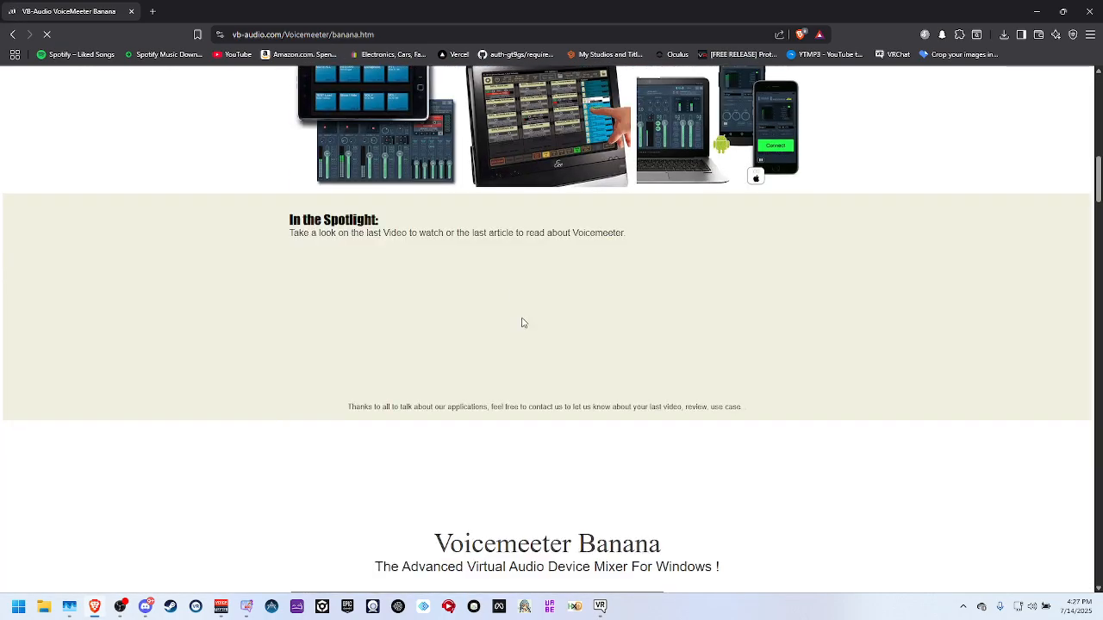
{"action": "scroll", "coordinate": [521, 321], "scroll_direction": "down", "scroll_amount": 5}
{"action": "scroll", "coordinate": [527, 323], "scroll_direction": "up", "scroll_amount": 16}
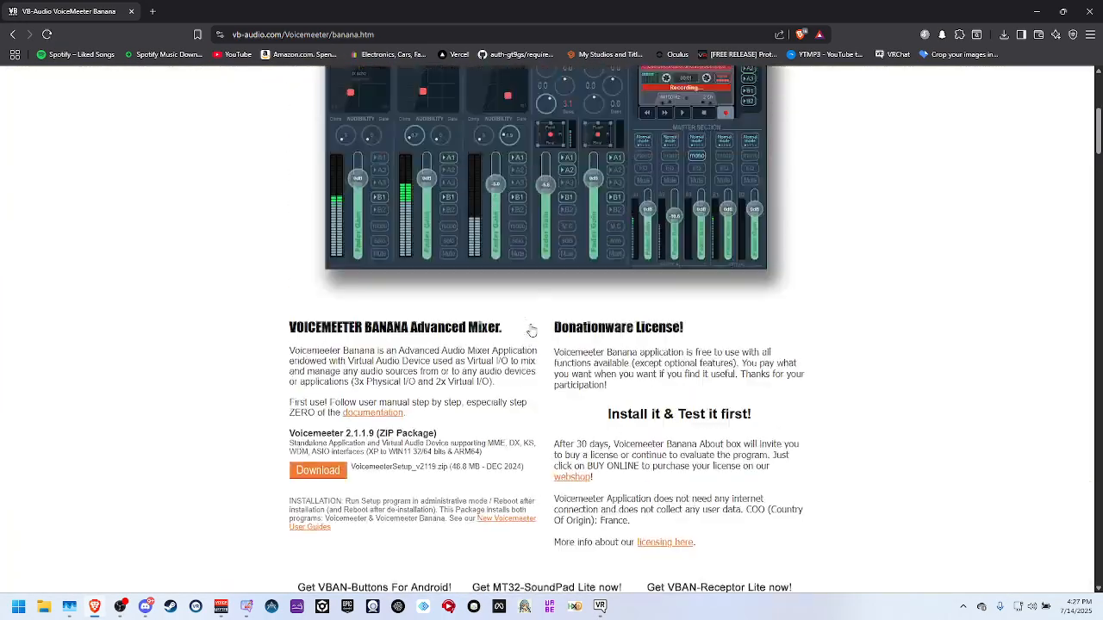
{"action": "scroll", "coordinate": [534, 324], "scroll_direction": "down", "scroll_amount": 2}
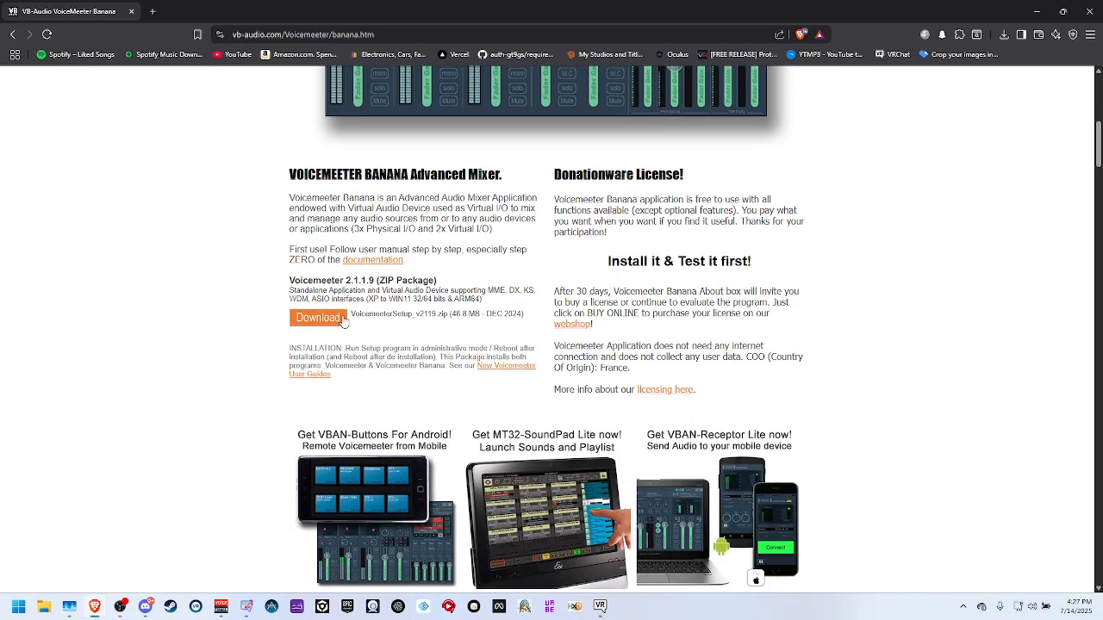
{"action": "scroll", "coordinate": [416, 308], "scroll_direction": "up", "scroll_amount": 7}
{"action": "scroll", "coordinate": [417, 310], "scroll_direction": "down", "scroll_amount": 7}
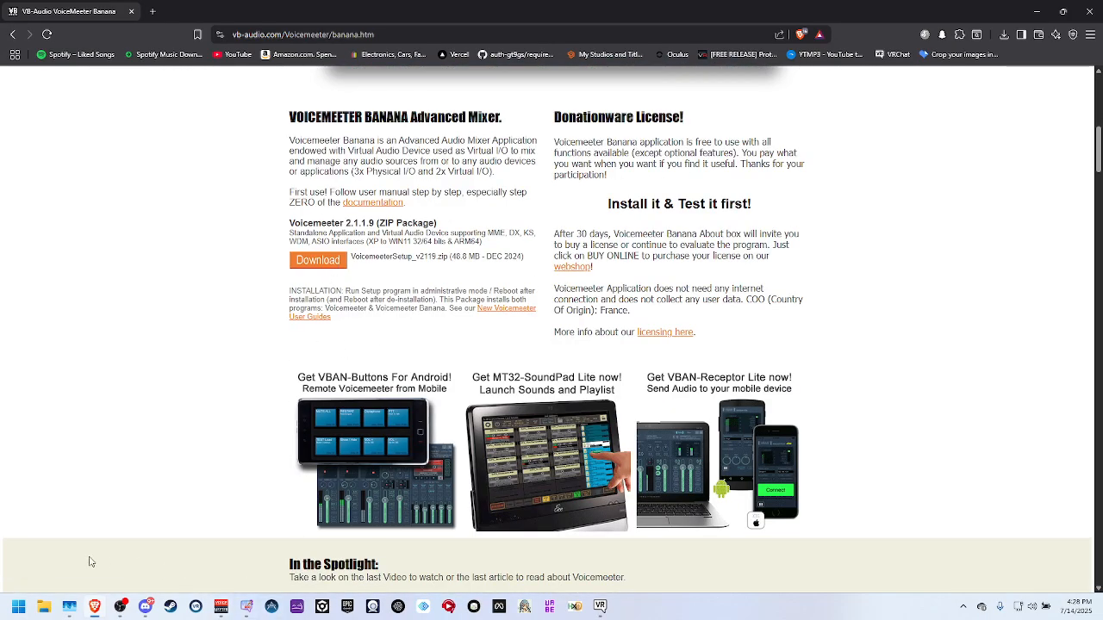
{"action": "left_click", "coordinate": [53, 597]}
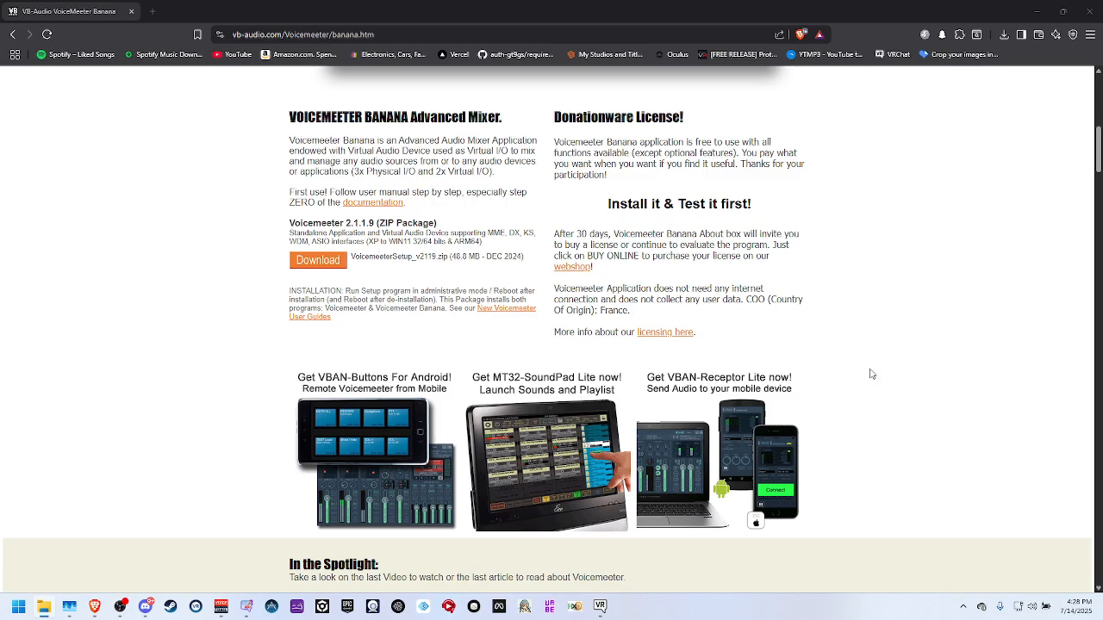
Look through the Banana page's virtual I/O and routing diagrams and minimize the browser window.
{"action": "scroll", "coordinate": [871, 374], "scroll_direction": "up", "scroll_amount": 6}
{"action": "scroll", "coordinate": [619, 380], "scroll_direction": "down", "scroll_amount": 4}
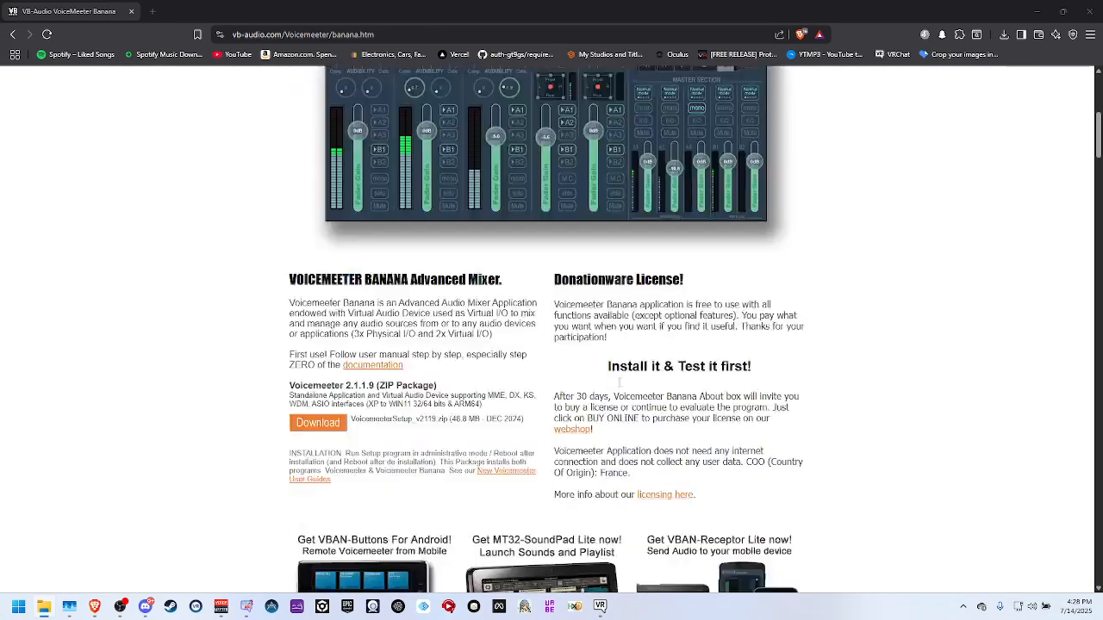
{"action": "scroll", "coordinate": [619, 385], "scroll_direction": "down", "scroll_amount": 20}
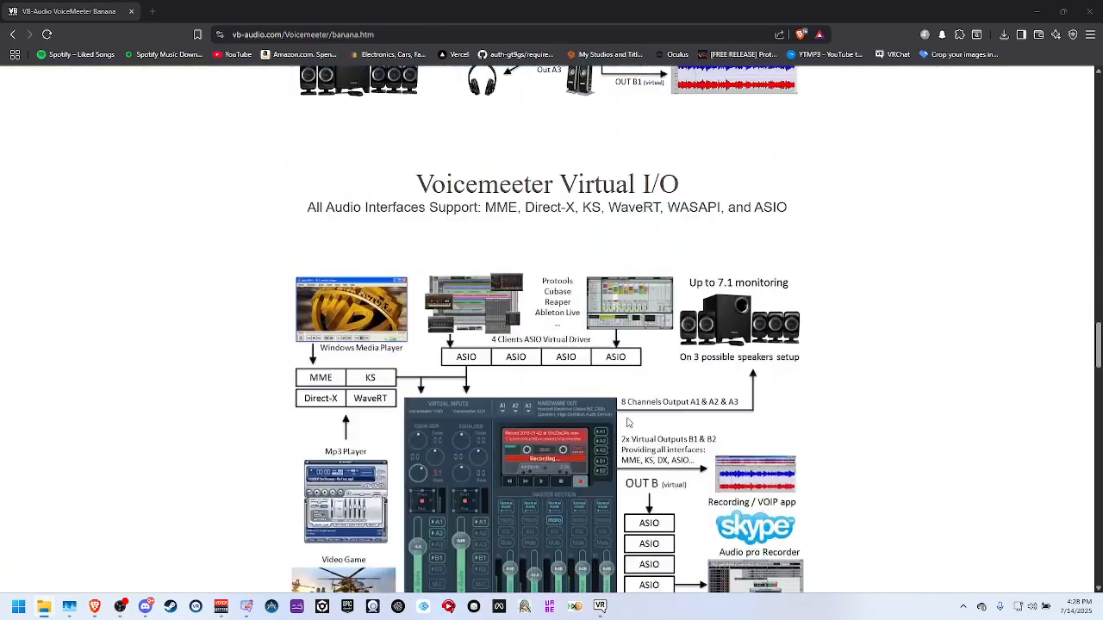
{"action": "scroll", "coordinate": [628, 422], "scroll_direction": "down", "scroll_amount": 15}
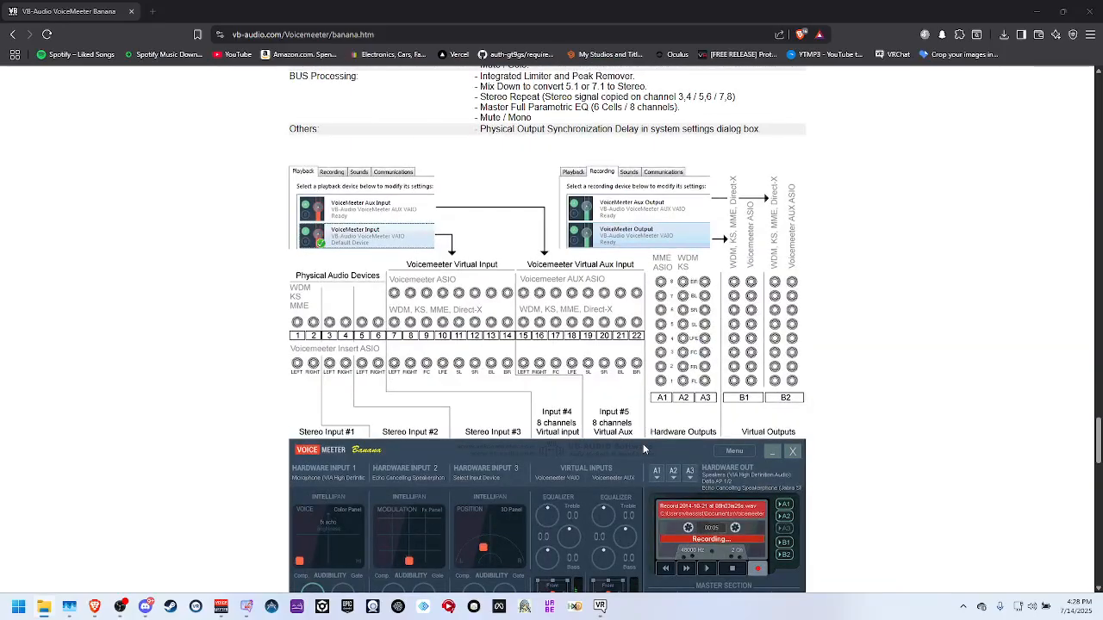
{"action": "scroll", "coordinate": [637, 448], "scroll_direction": "up", "scroll_amount": 20}
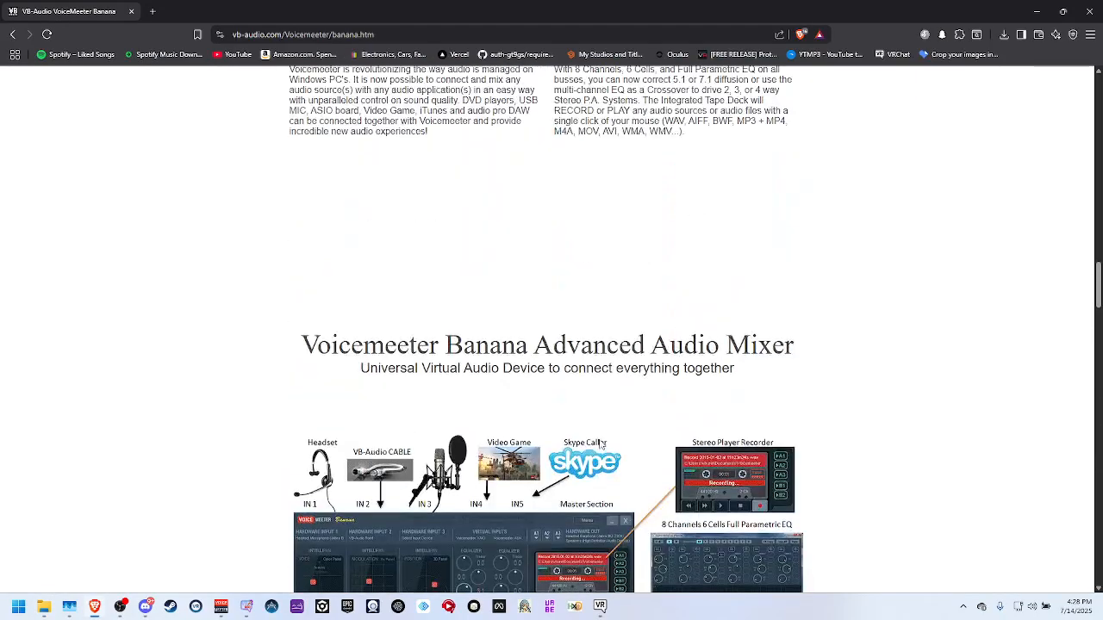
{"action": "scroll", "coordinate": [602, 443], "scroll_direction": "up", "scroll_amount": 20}
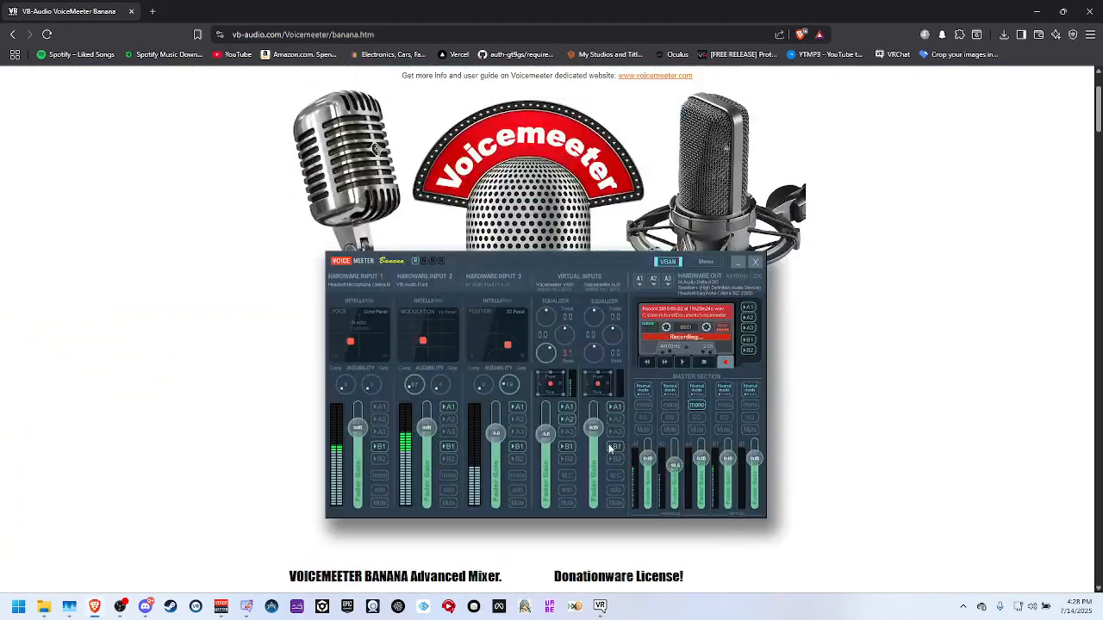
{"action": "left_click", "coordinate": [1029, 12]}
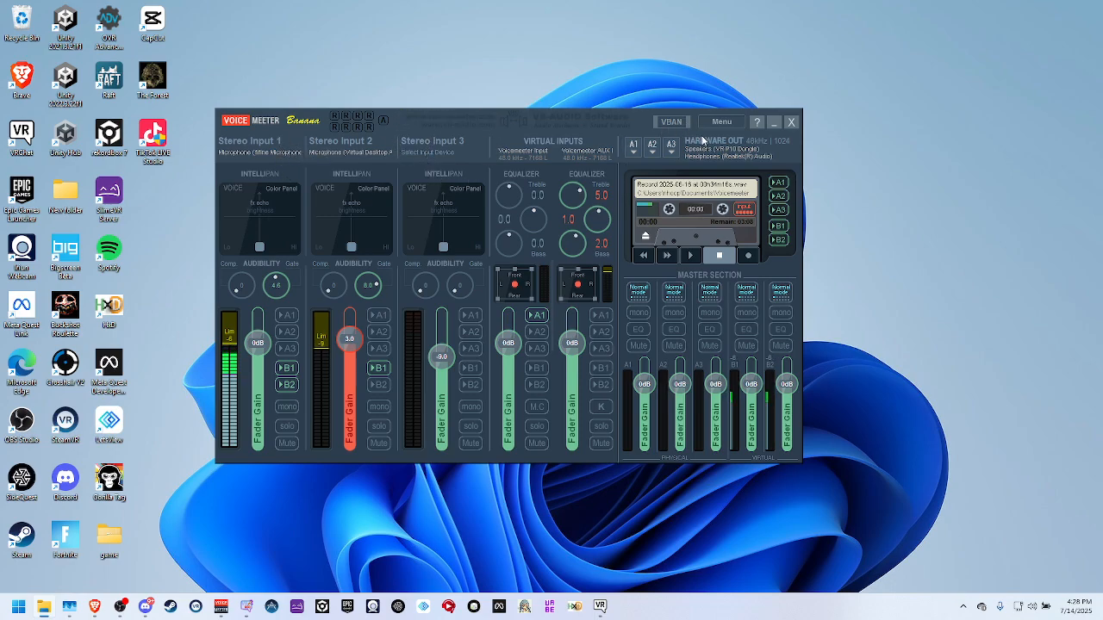
Review the available Windows sound output devices, including the Voicemeeter entries, and close the list.
{"action": "left_click", "coordinate": [1039, 606]}
{"action": "left_click", "coordinate": [1070, 540]}
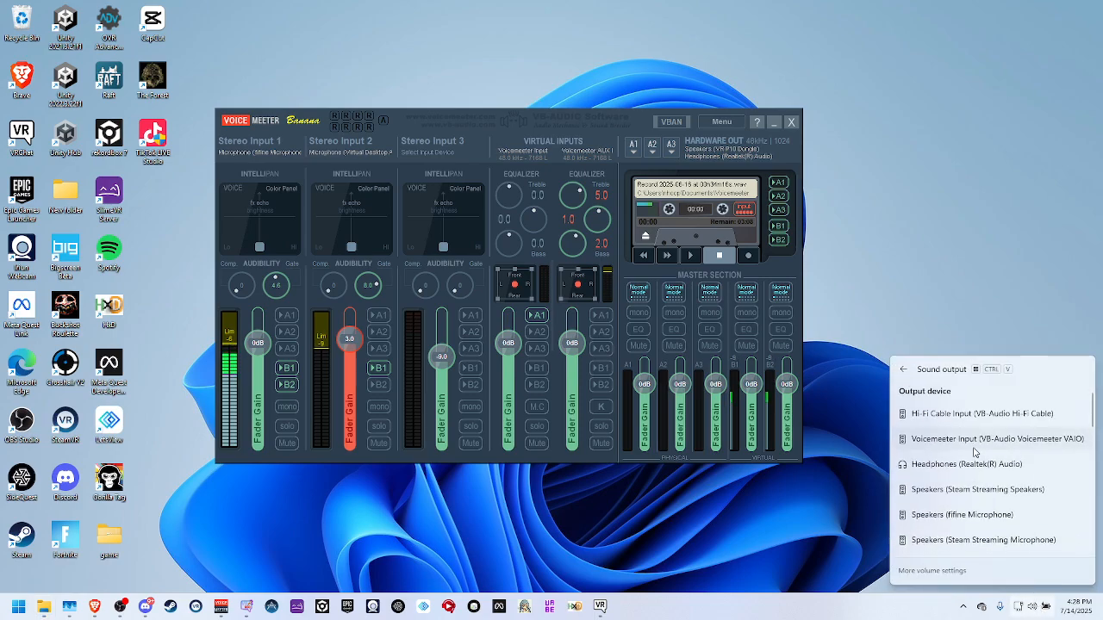
{"action": "scroll", "coordinate": [974, 453], "scroll_direction": "down", "scroll_amount": 5}
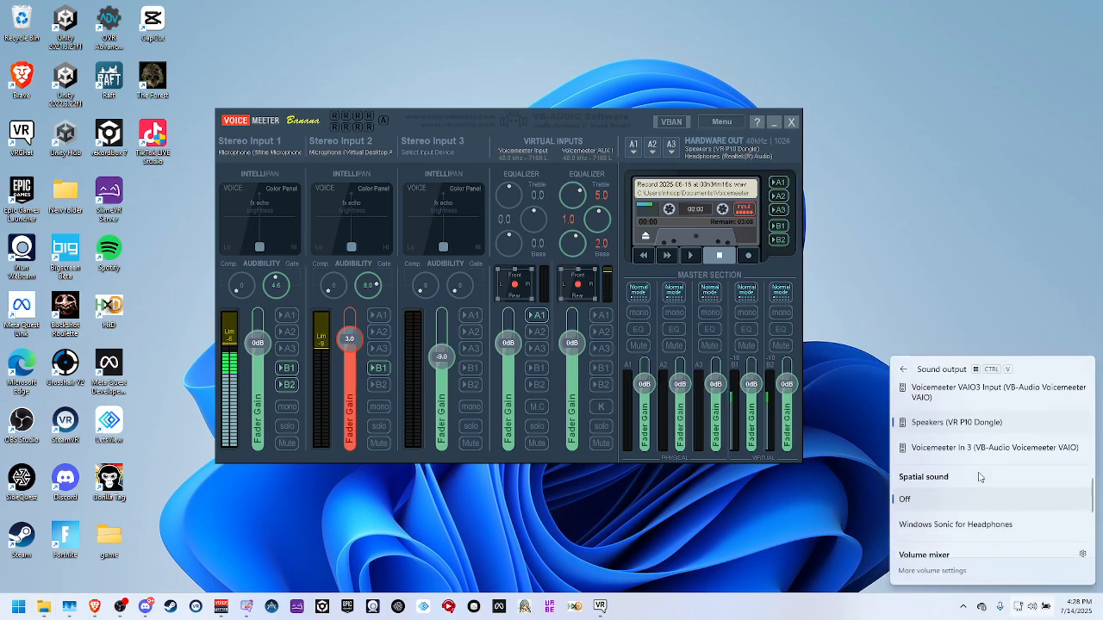
{"action": "scroll", "coordinate": [965, 452], "scroll_direction": "up", "scroll_amount": 5}
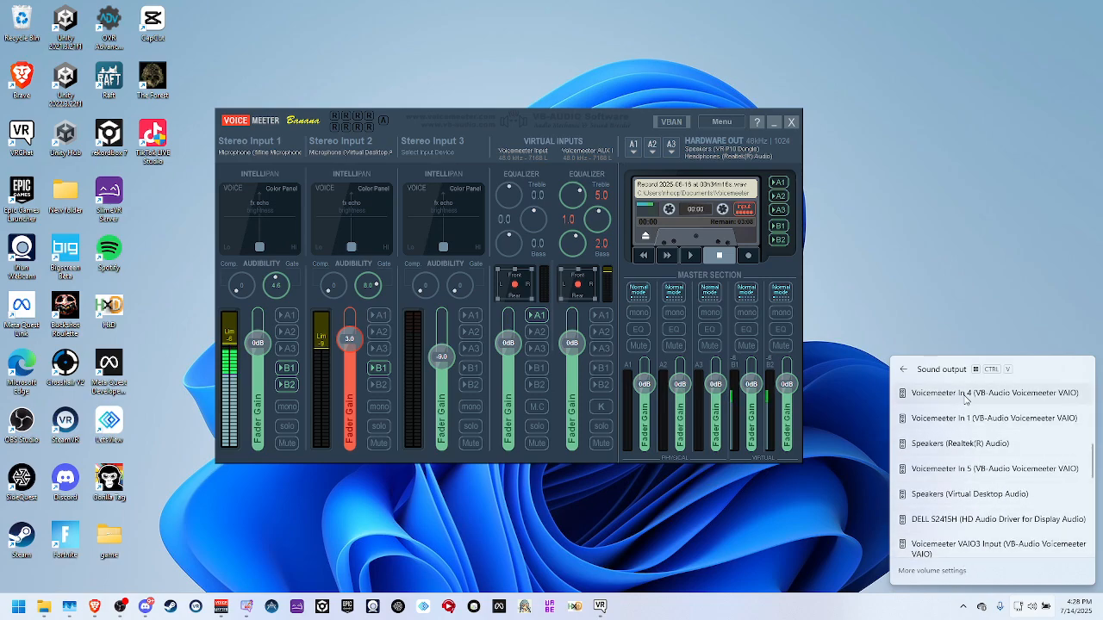
{"action": "scroll", "coordinate": [966, 398], "scroll_direction": "down", "scroll_amount": 3}
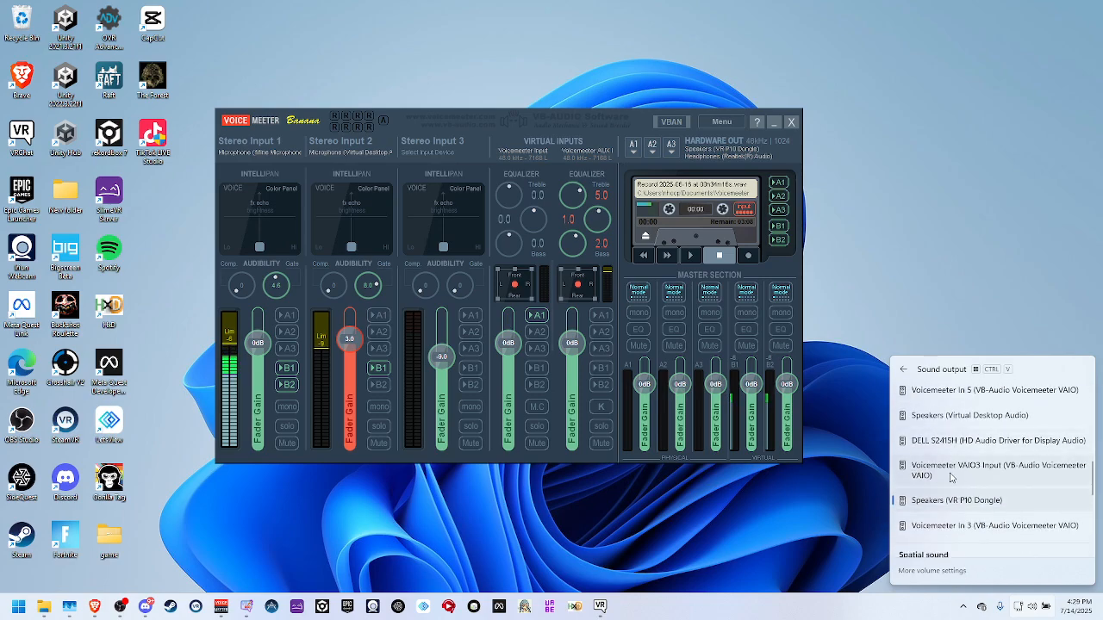
{"action": "scroll", "coordinate": [938, 459], "scroll_direction": "down", "scroll_amount": 3}
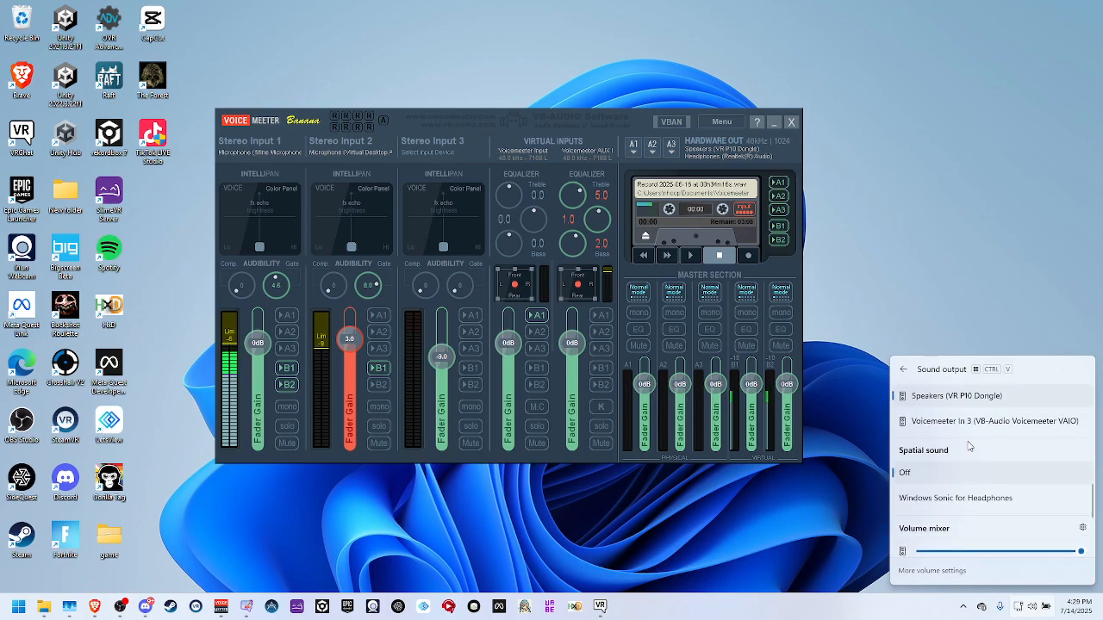
{"action": "scroll", "coordinate": [949, 450], "scroll_direction": "up", "scroll_amount": 2}
{"action": "left_click", "coordinate": [860, 379]}
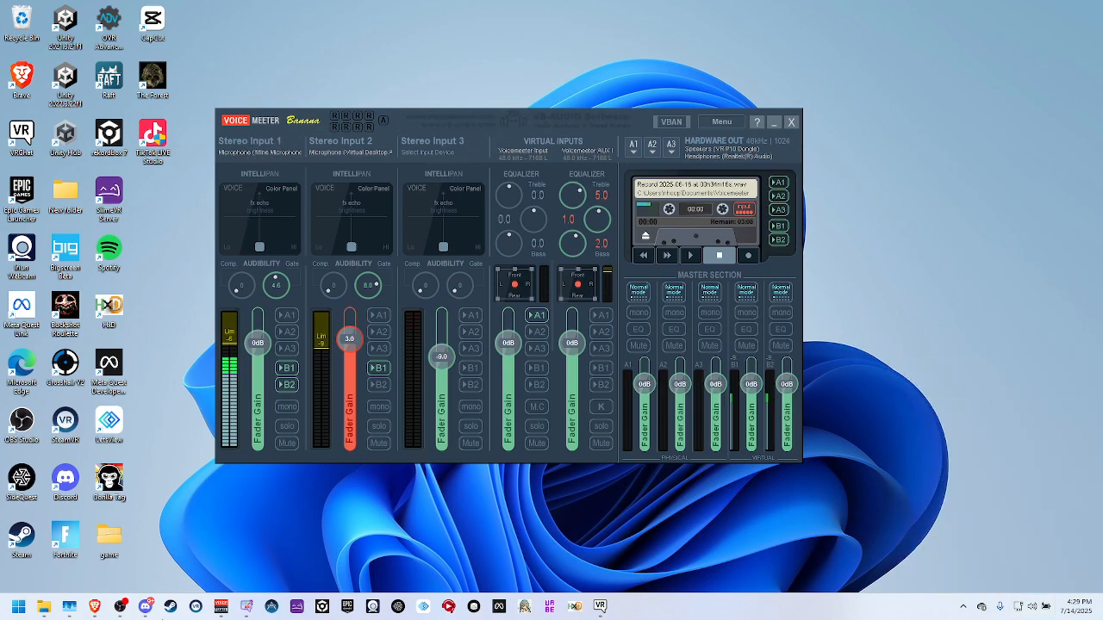
Search Windows for "voice meeter" to locate the Voicemeeter Banana app and dismiss the search.
{"action": "left_click", "coordinate": [18, 607]}
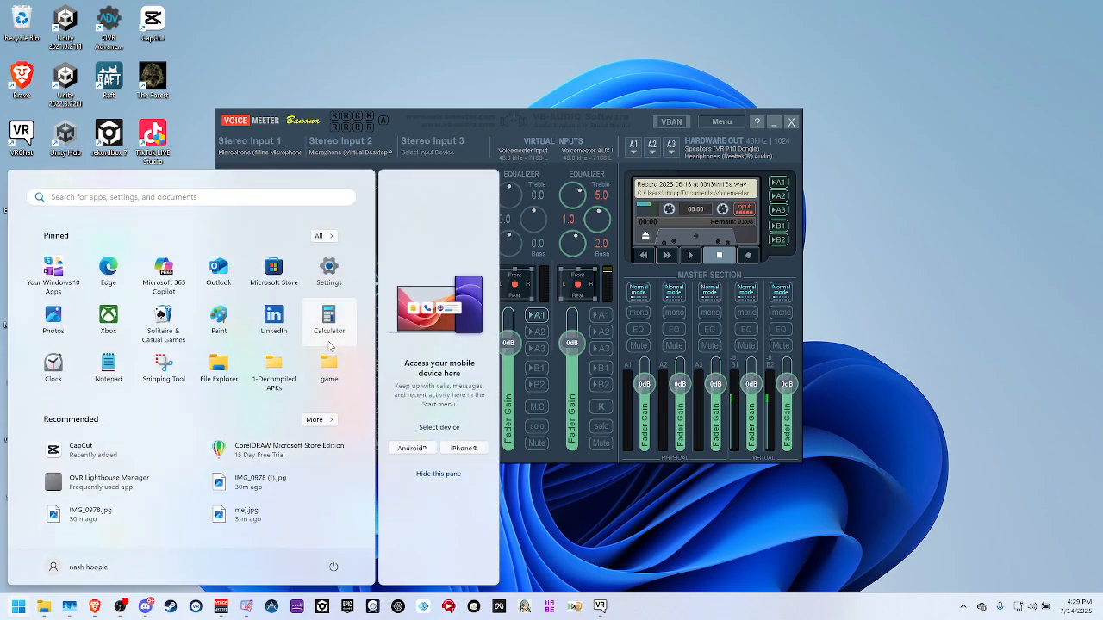
{"action": "type", "text": "vocre"}
{"action": "key", "text": "BackSpace"}
{"action": "key", "text": "BackSpace"}
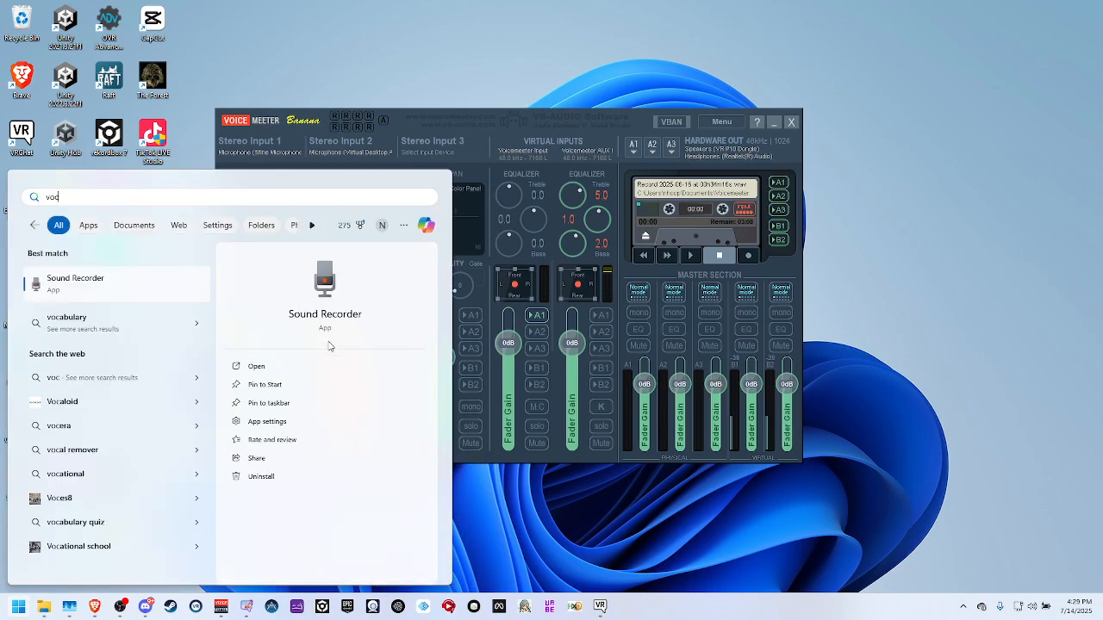
{"action": "key", "text": "BackSpace"}
{"action": "type", "text": "ice meter"}
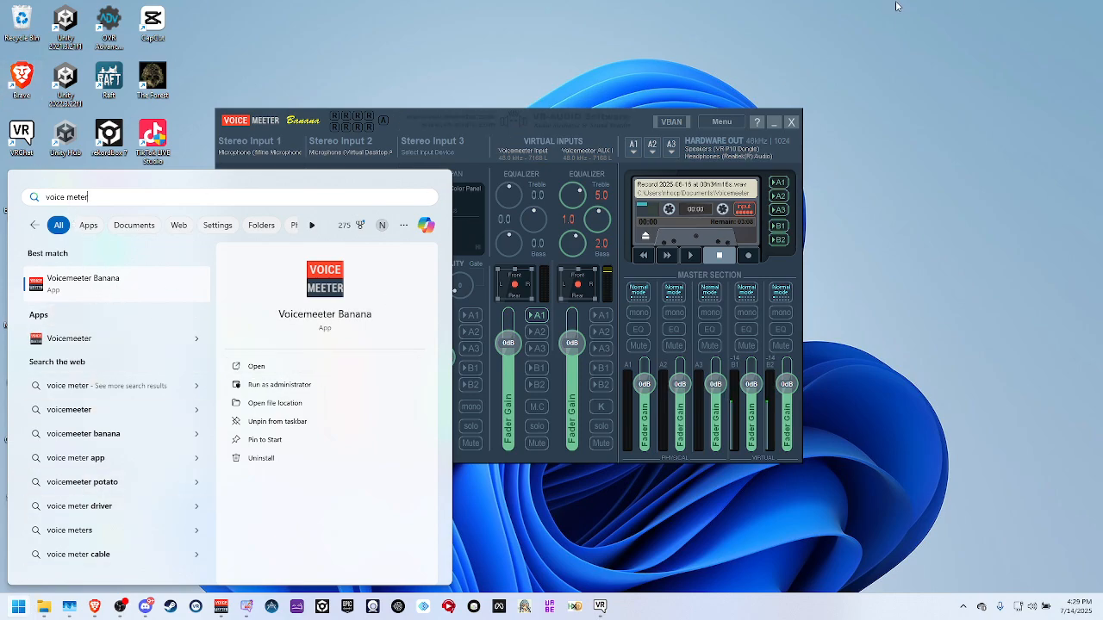
{"action": "left_click", "coordinate": [629, 99]}
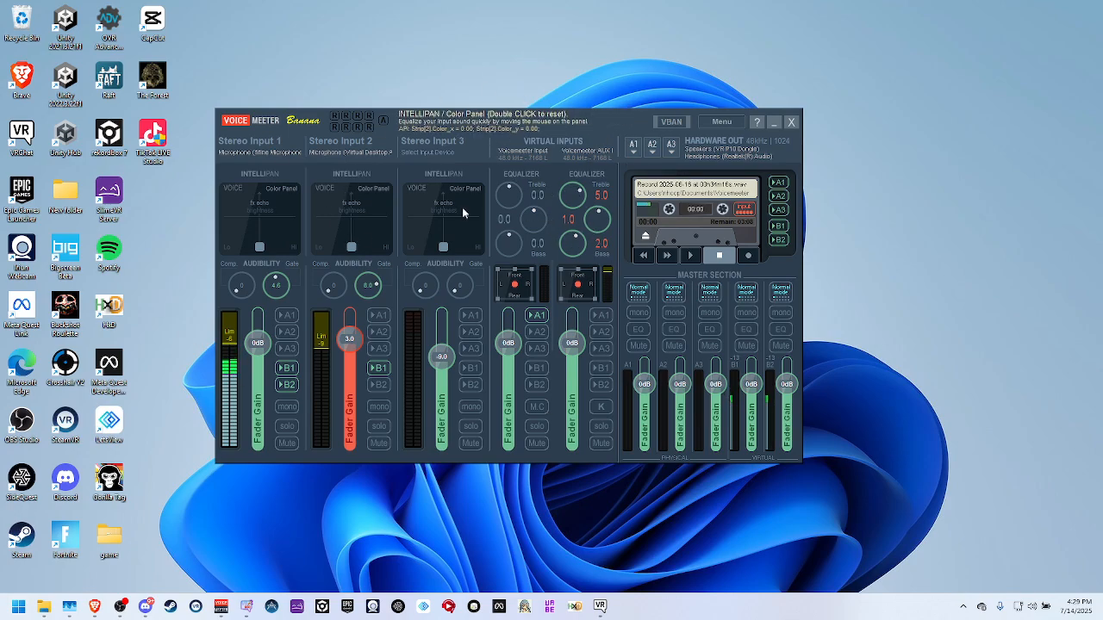
Review the input devices offered for Stereo Input 1 and set that strip's gate to 4.4.
{"action": "left_click", "coordinate": [274, 152]}
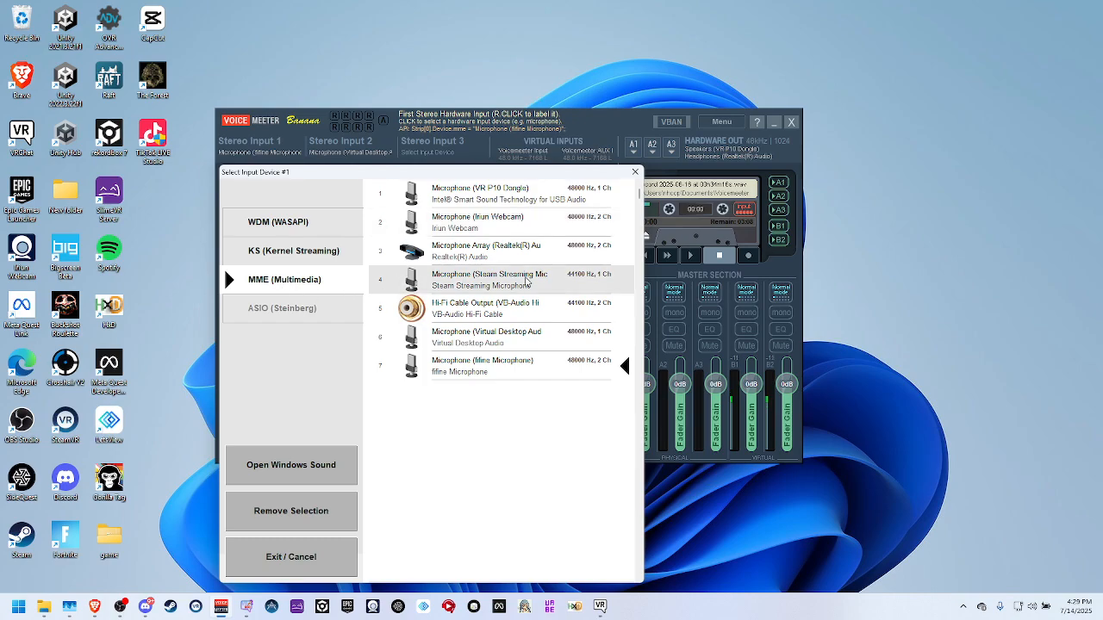
{"action": "left_click", "coordinate": [635, 171]}
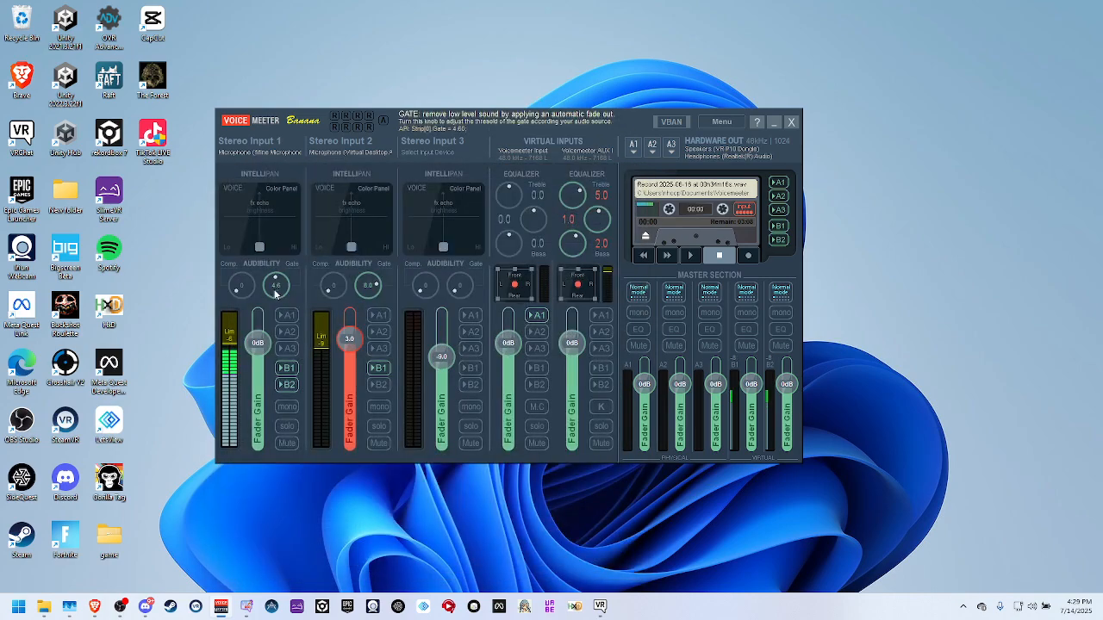
{"action": "left_click_drag", "start_coordinate": [275, 294], "coordinate": [272, 297]}
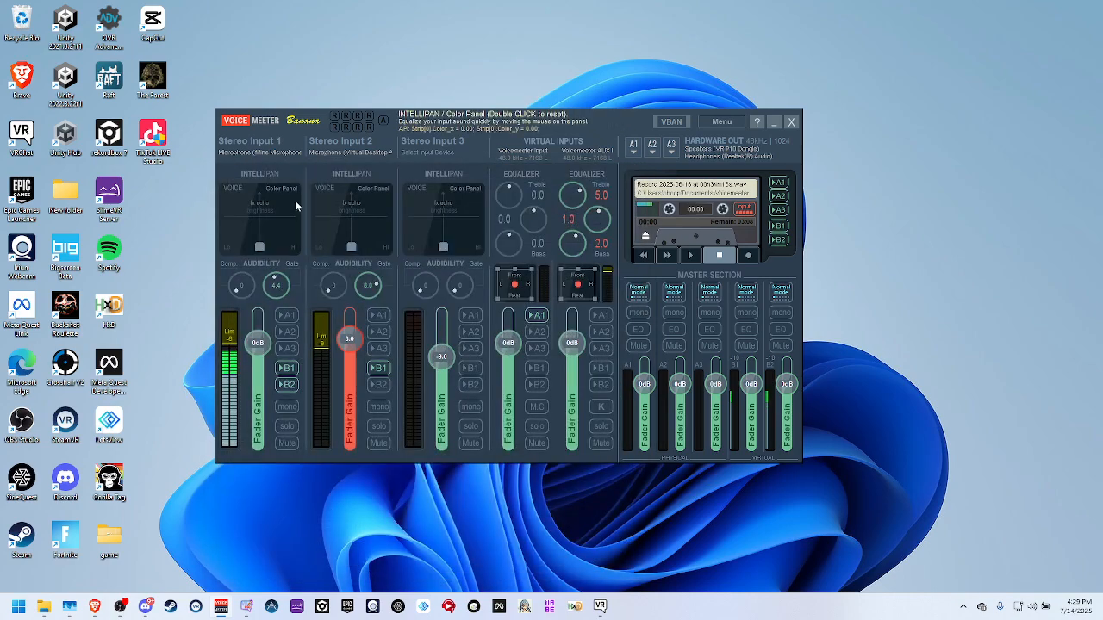
{"action": "left_click", "coordinate": [276, 152]}
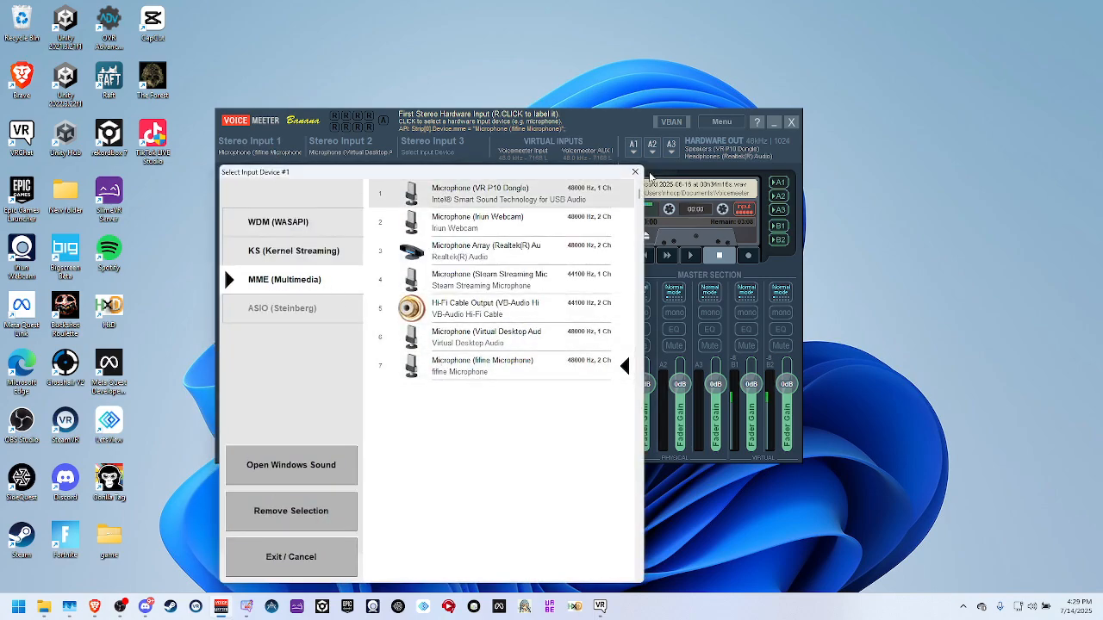
{"action": "left_click", "coordinate": [633, 174]}
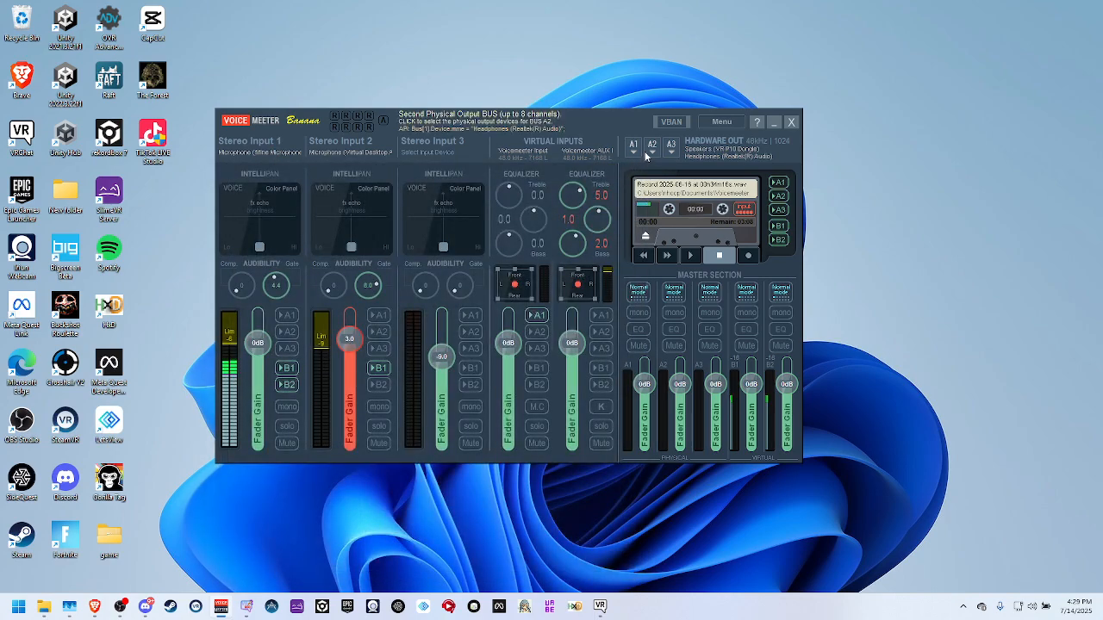
Compare the output devices offered for hardware output A1 under the WDM, KS and MME drivers, and close the list.
{"action": "left_click", "coordinate": [635, 148]}
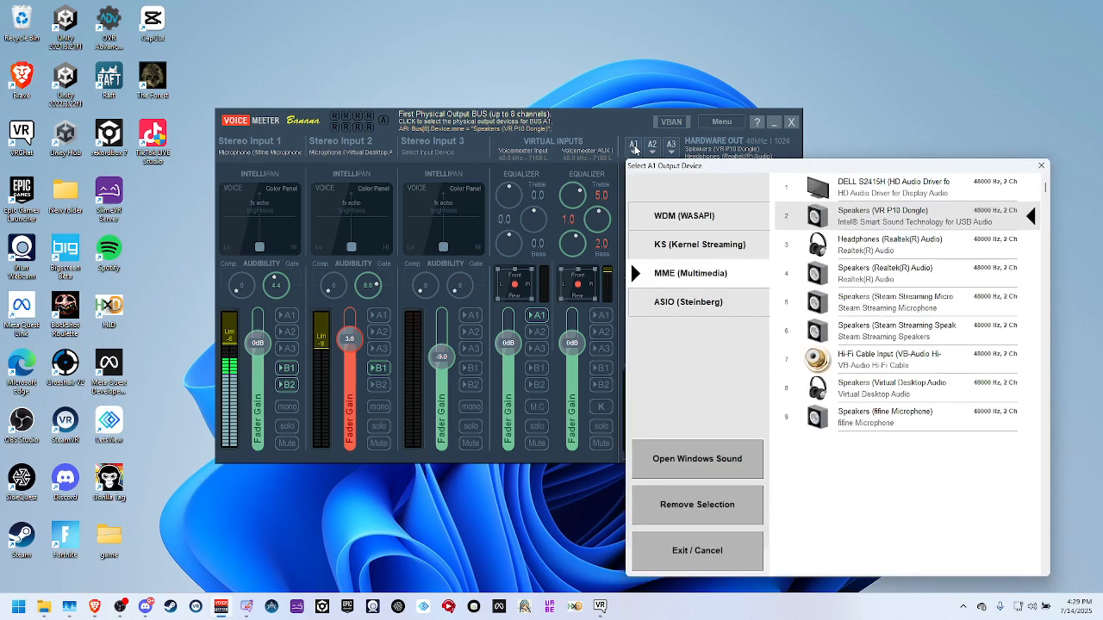
{"action": "left_click", "coordinate": [720, 218]}
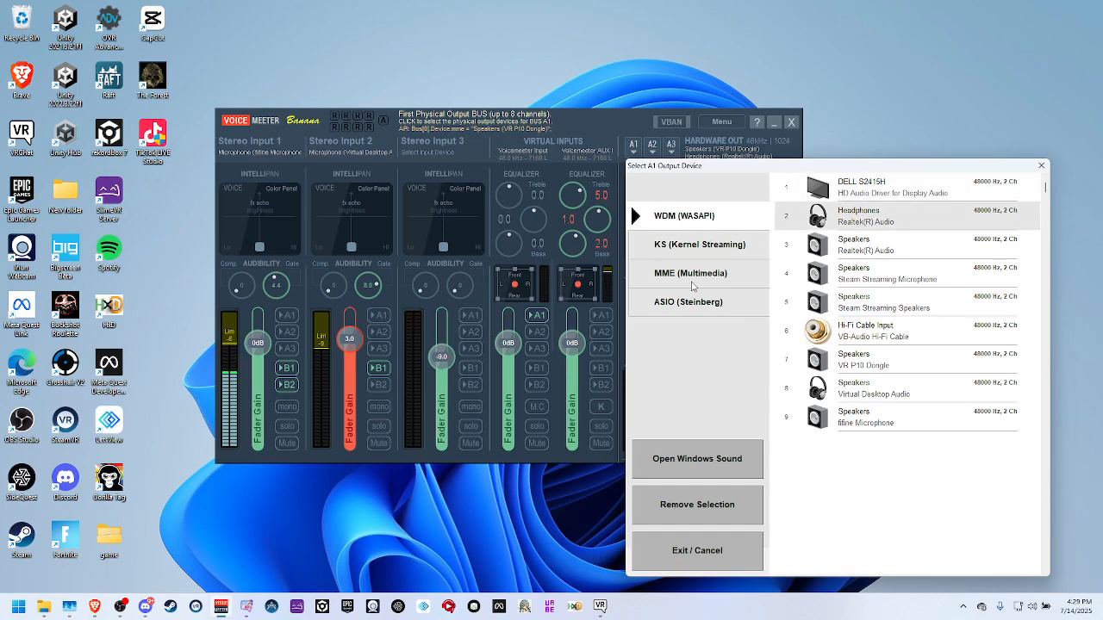
{"action": "left_click", "coordinate": [694, 281]}
{"action": "left_click", "coordinate": [695, 295]}
{"action": "left_click", "coordinate": [710, 252]}
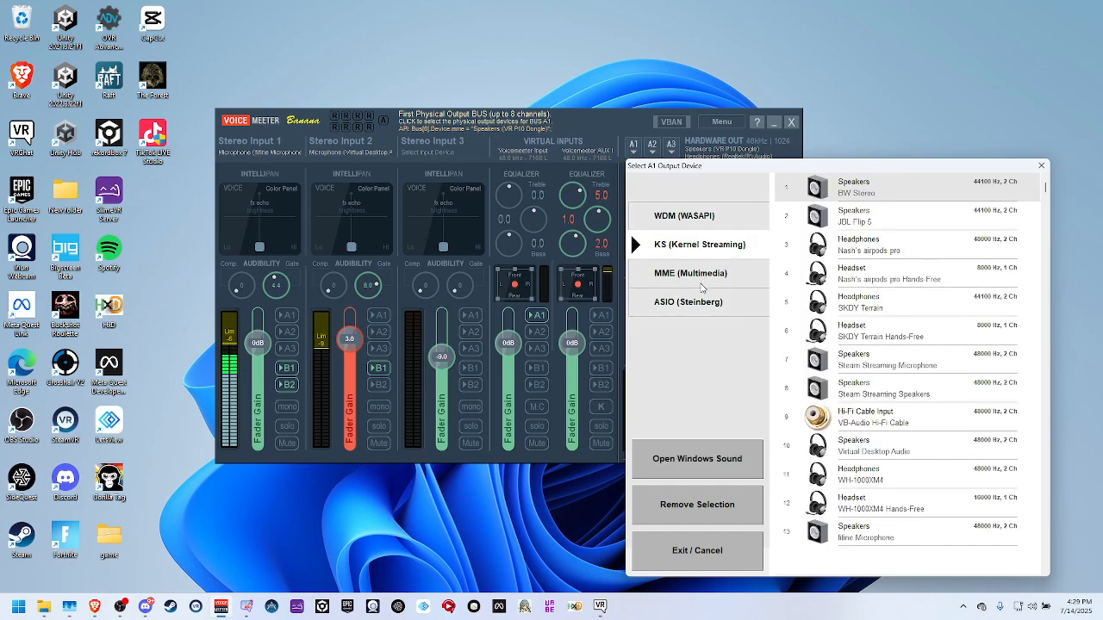
{"action": "left_click", "coordinate": [689, 278]}
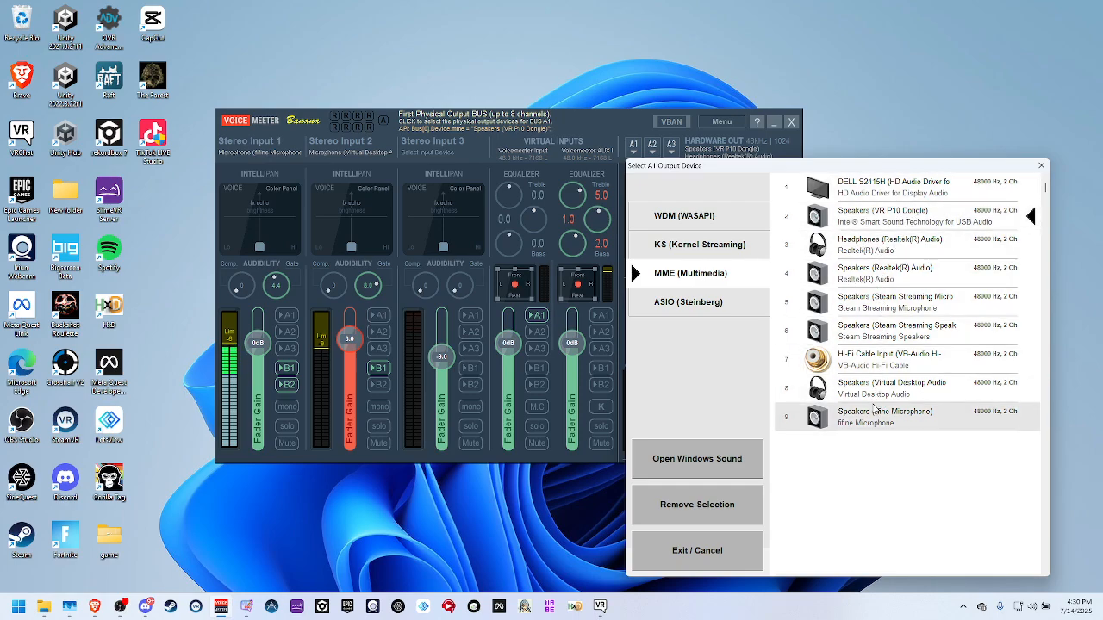
{"action": "left_click", "coordinate": [1040, 167]}
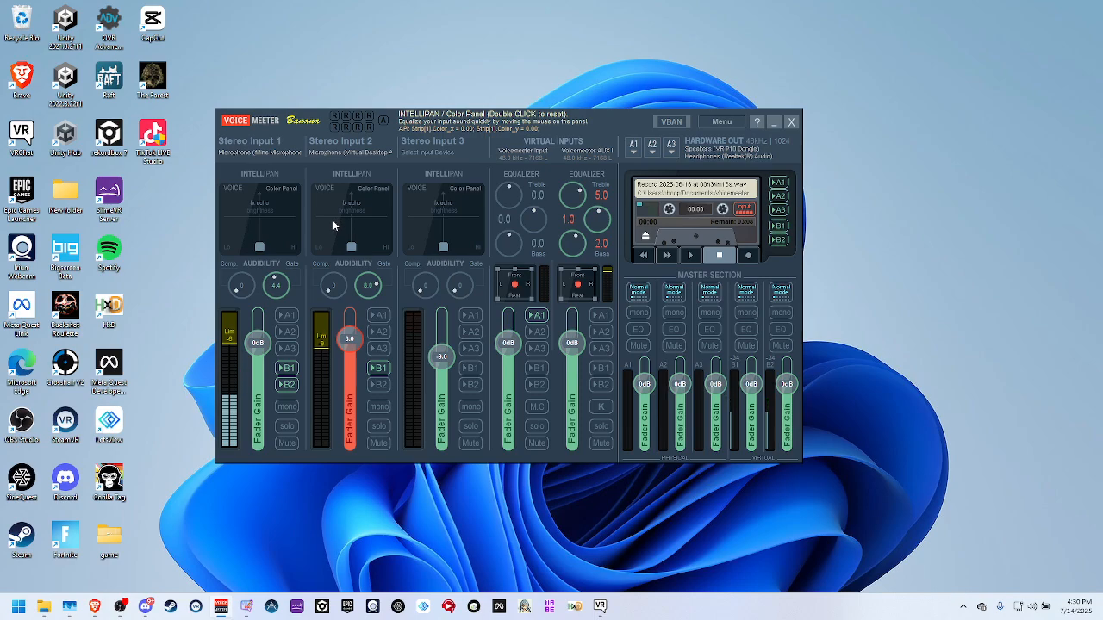
Assign the MME Virtual Desktop Audio microphone to Stereo Input 2, and review the output devices offered for A2.
{"action": "left_click", "coordinate": [360, 152]}
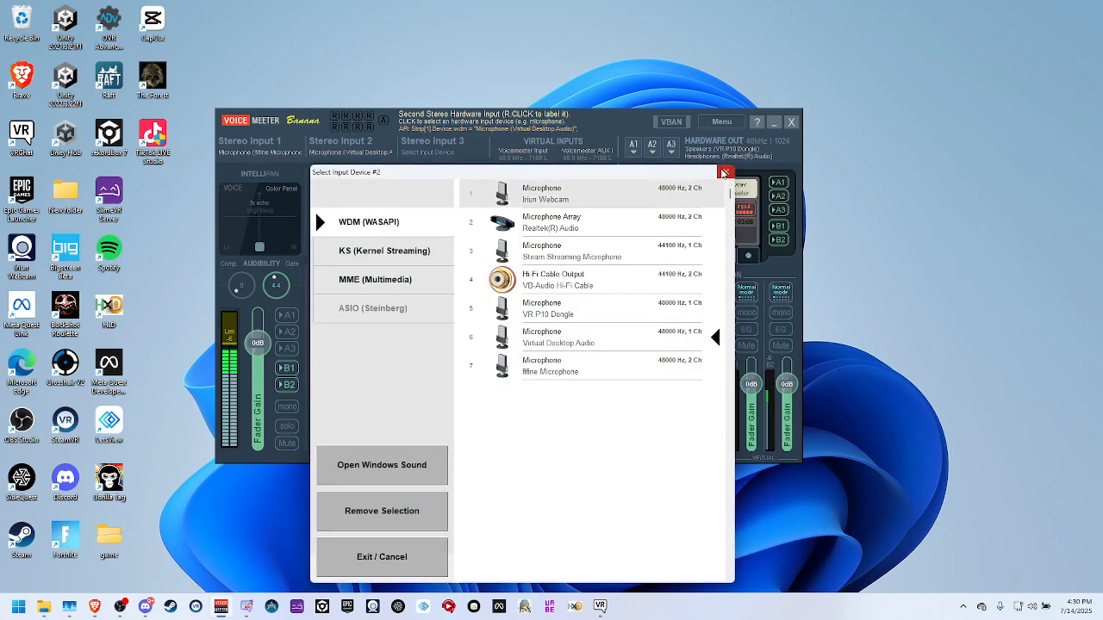
{"action": "left_click", "coordinate": [315, 210]}
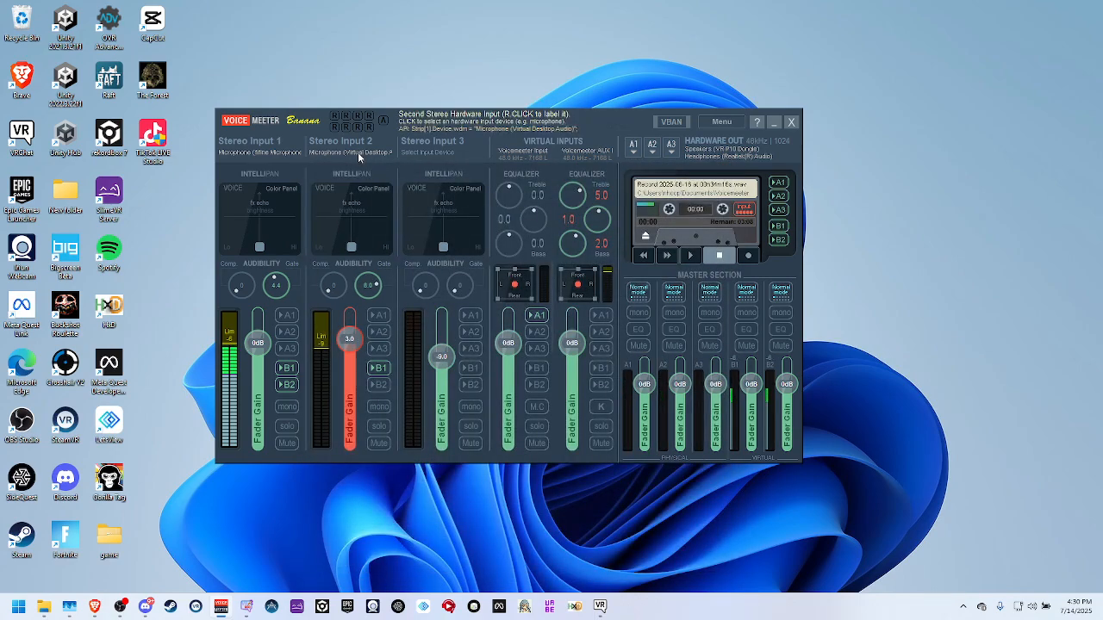
{"action": "left_click", "coordinate": [355, 153]}
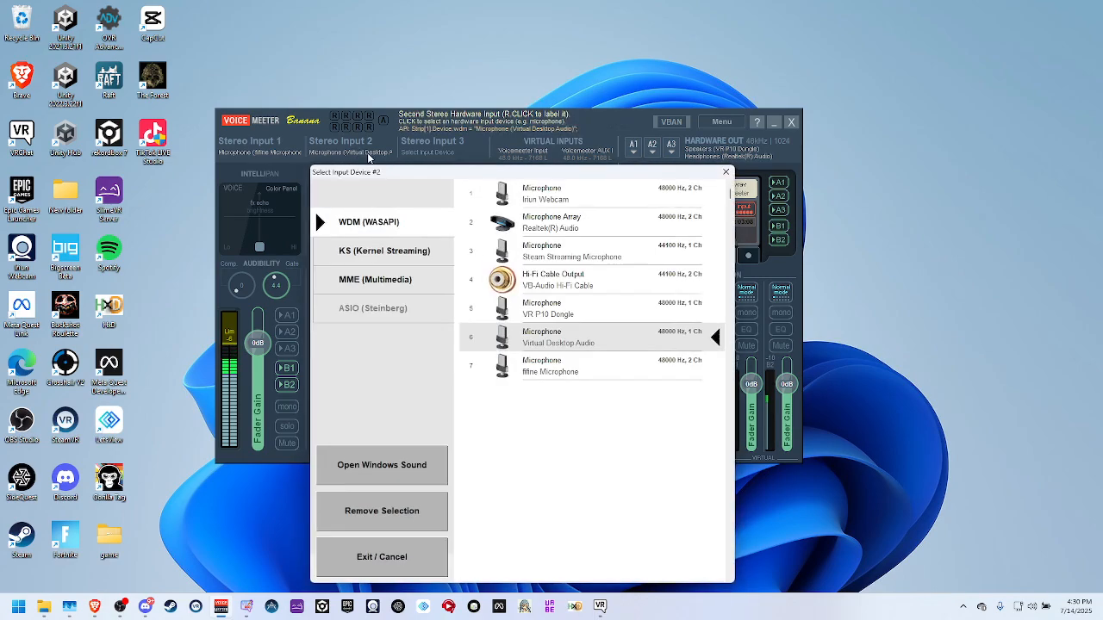
{"action": "left_click", "coordinate": [410, 282]}
{"action": "left_click", "coordinate": [408, 226]}
{"action": "left_click", "coordinate": [396, 281]}
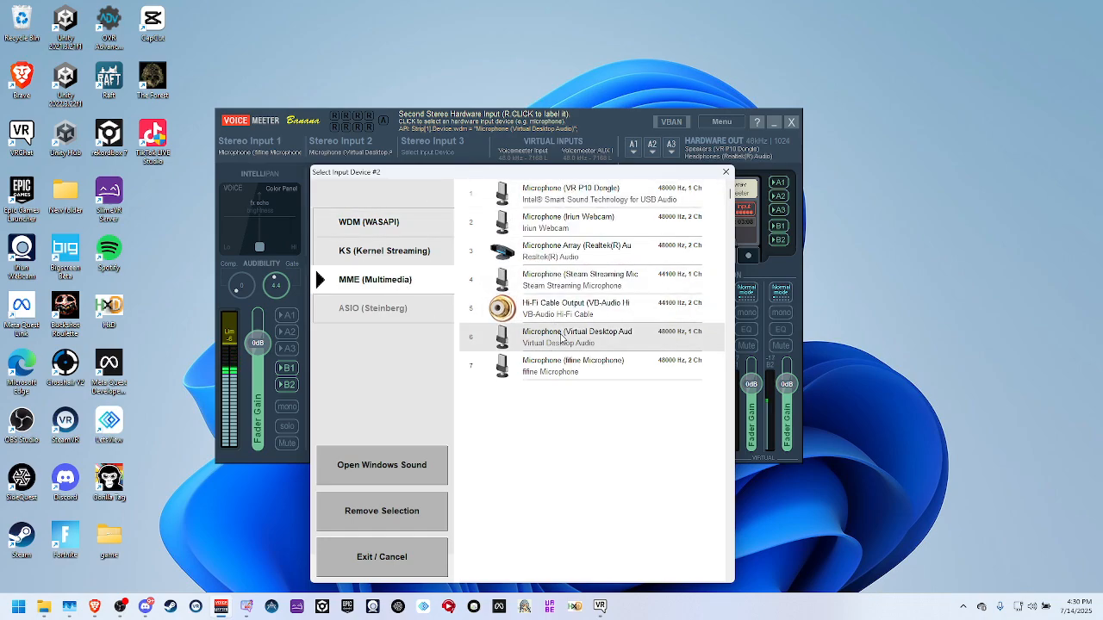
{"action": "left_click", "coordinate": [561, 334]}
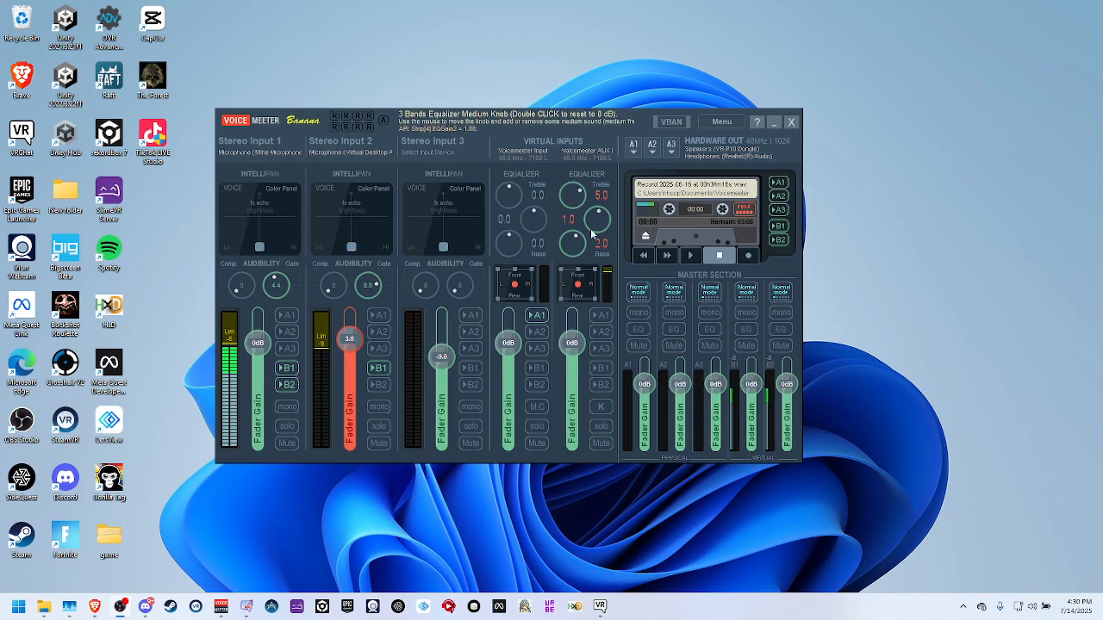
{"action": "left_click", "coordinate": [652, 149]}
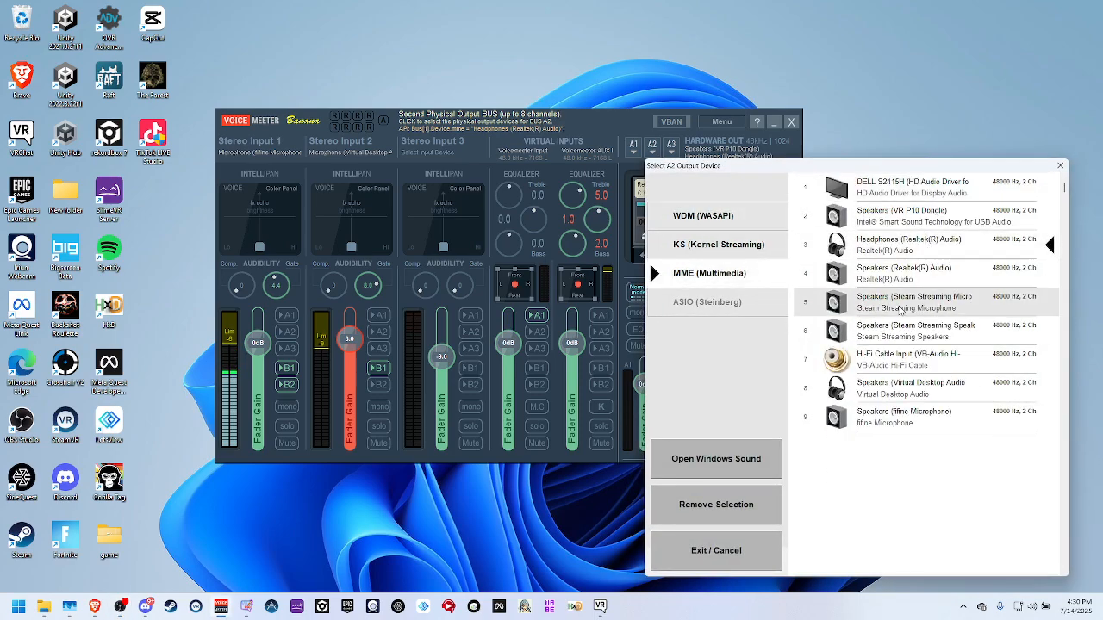
{"action": "left_click", "coordinate": [1061, 166]}
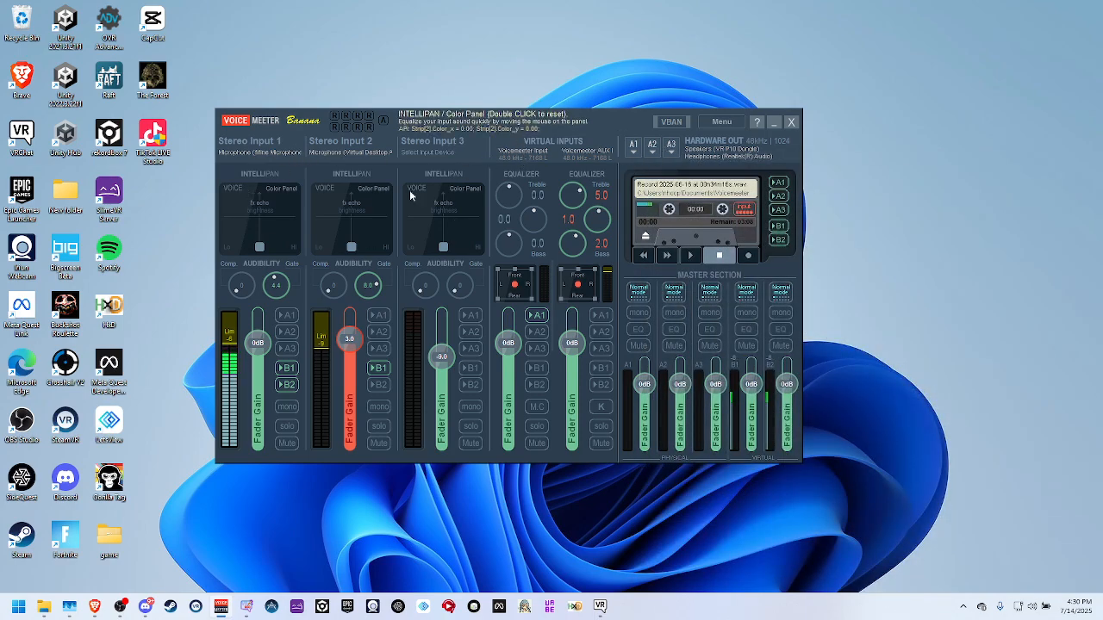
Set Stereo Input 1's gate to 4.5, cycle through its Intellipan panels, and reset the Color Panel marker after moving it.
{"action": "left_click_drag", "start_coordinate": [276, 290], "coordinate": [265, 291]}
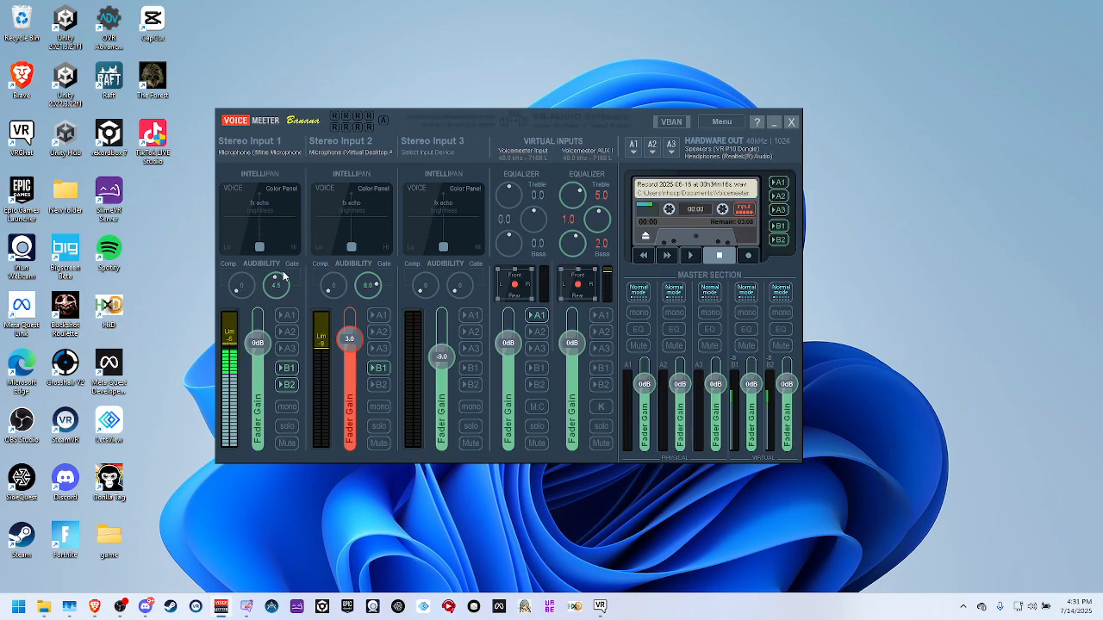
{"action": "right_click", "coordinate": [265, 213]}
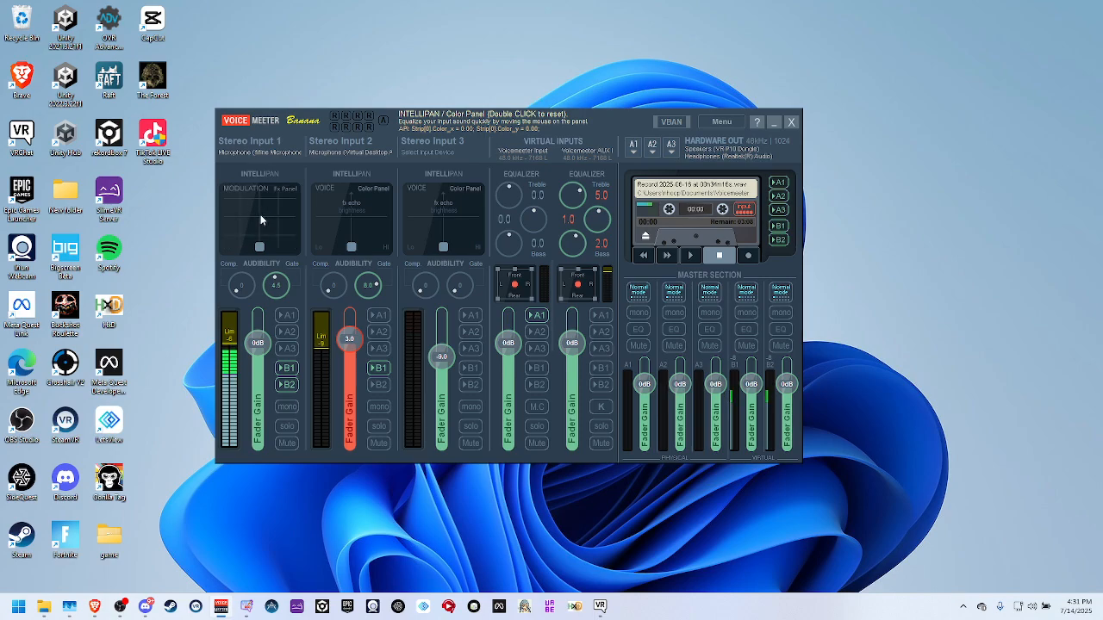
{"action": "right_click", "coordinate": [266, 213]}
{"action": "right_click", "coordinate": [264, 217]}
{"action": "left_click_drag", "start_coordinate": [259, 248], "coordinate": [373, 270]}
{"action": "double_click", "coordinate": [257, 231]}
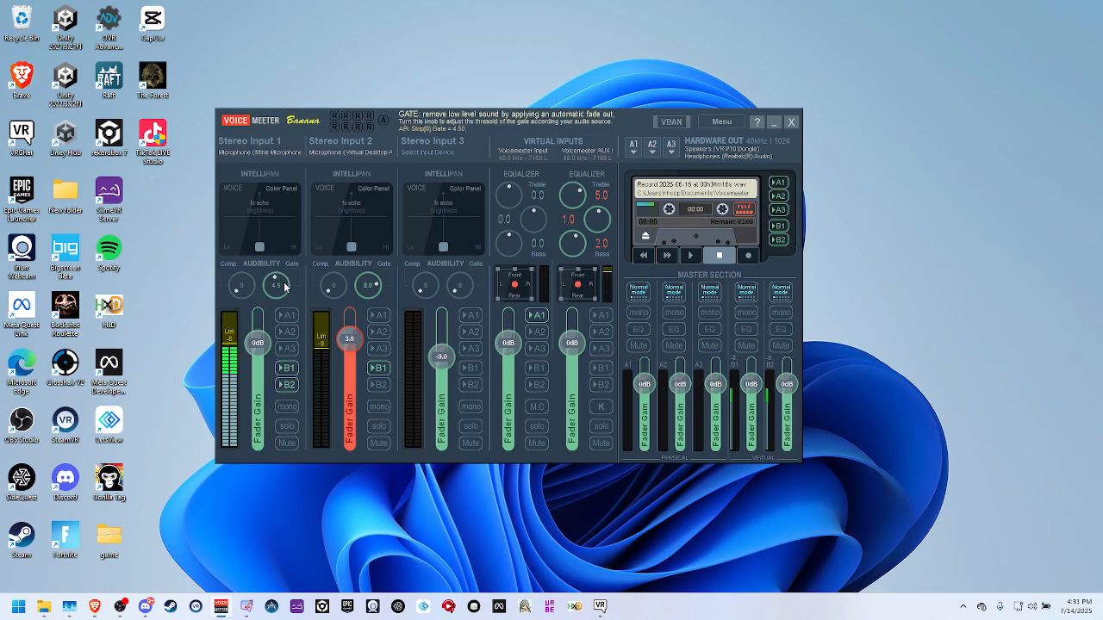
Set Stereo Input 1's gate to 4.0 and its level limiter to -4.
{"action": "scroll", "coordinate": [272, 290], "scroll_direction": "down", "scroll_amount": 3}
{"action": "scroll", "coordinate": [274, 292], "scroll_direction": "up", "scroll_amount": 5}
{"action": "scroll", "coordinate": [273, 292], "scroll_direction": "down", "scroll_amount": 1}
{"action": "scroll", "coordinate": [272, 293], "scroll_direction": "up", "scroll_amount": 1}
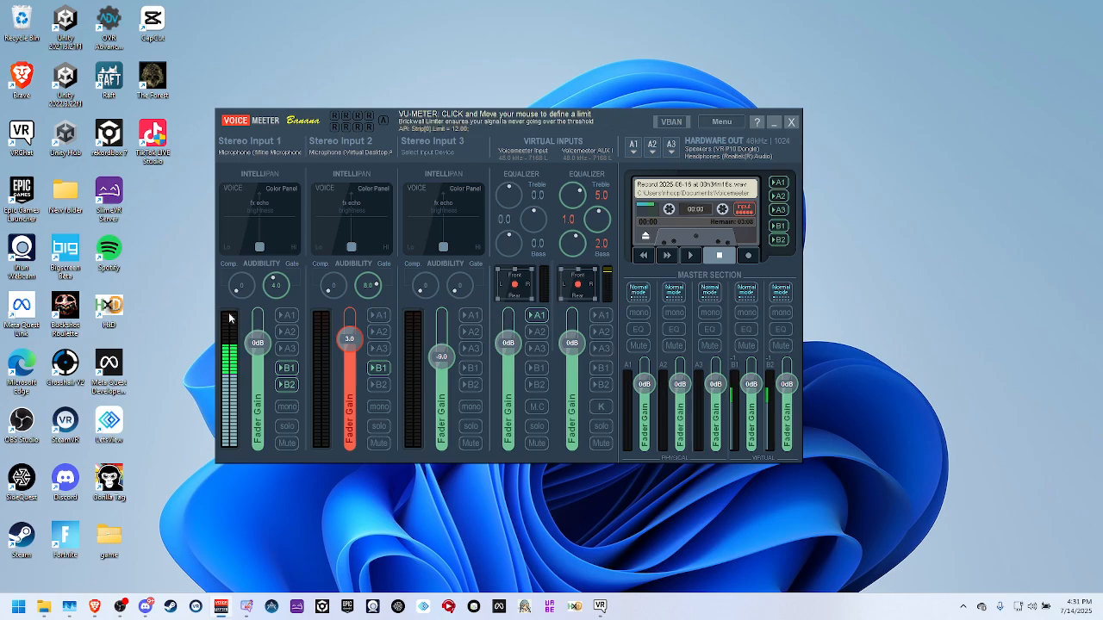
{"action": "left_click_drag", "start_coordinate": [229, 315], "coordinate": [234, 348]}
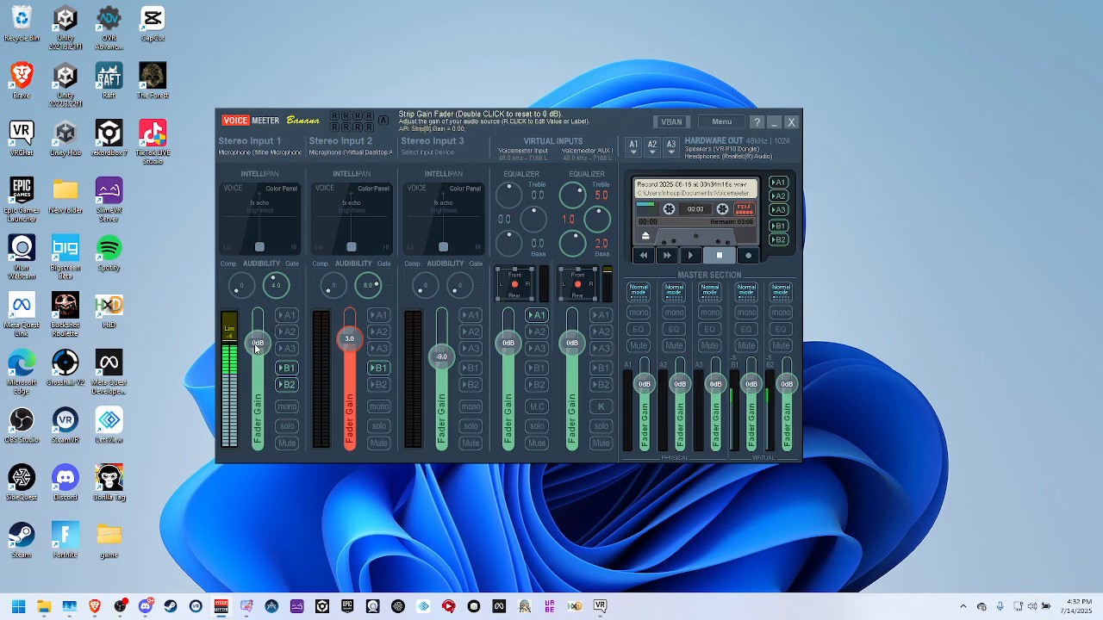
Raise Stereo Input 1's fader gain to 3.0 and reset it to 0 dB.
{"action": "scroll", "coordinate": [254, 344], "scroll_direction": "up", "scroll_amount": 12}
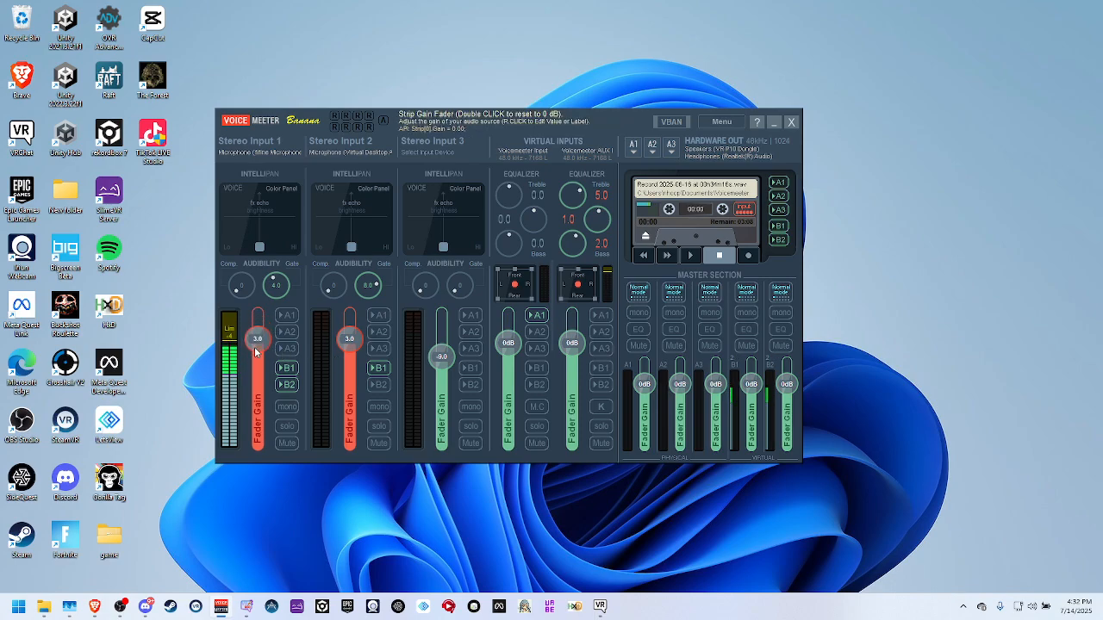
{"action": "scroll", "coordinate": [254, 348], "scroll_direction": "down", "scroll_amount": 9}
{"action": "double_click", "coordinate": [254, 351]}
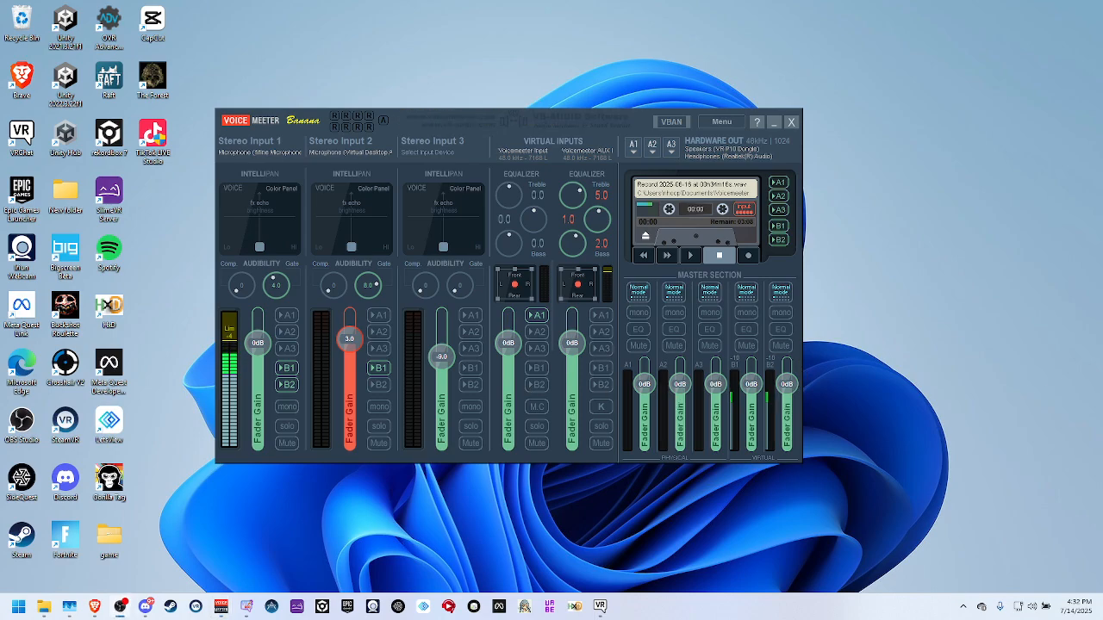
Toggle Stereo Input 1's routing to virtual outputs B1 and B2, ending with both enabled.
{"action": "left_click", "coordinate": [287, 384]}
{"action": "left_click", "coordinate": [287, 369]}
{"action": "left_click", "coordinate": [289, 384]}
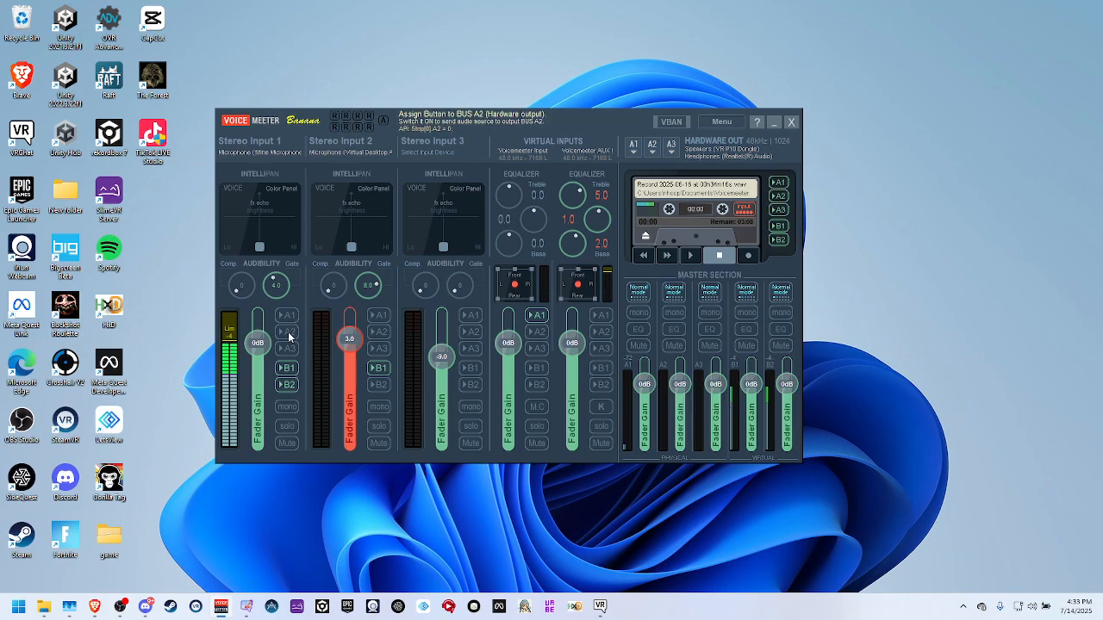
Recheck the A1 output device list, and switch Stereo Input 1's routing to A3 on and back off.
{"action": "left_click", "coordinate": [634, 148]}
{"action": "left_click", "coordinate": [1041, 166]}
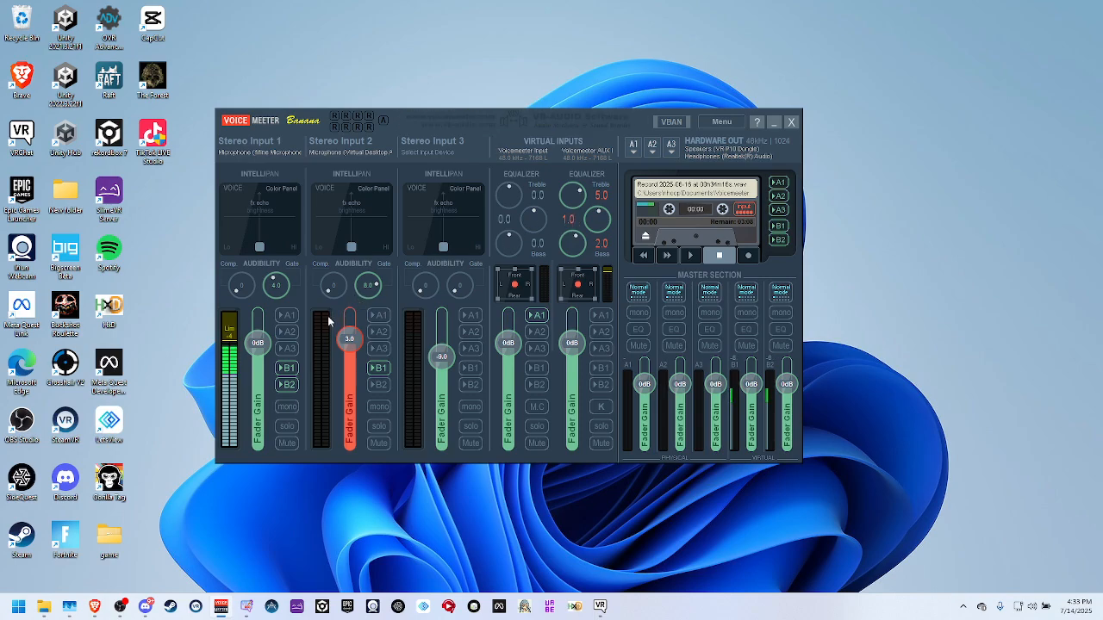
{"action": "left_click", "coordinate": [285, 348]}
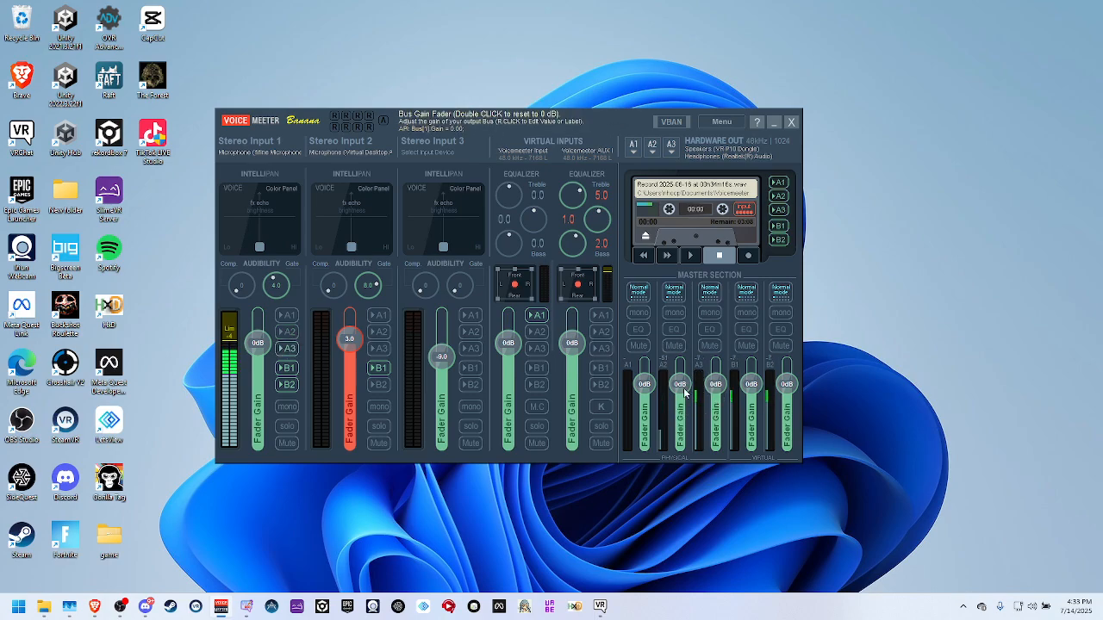
{"action": "left_click", "coordinate": [287, 347]}
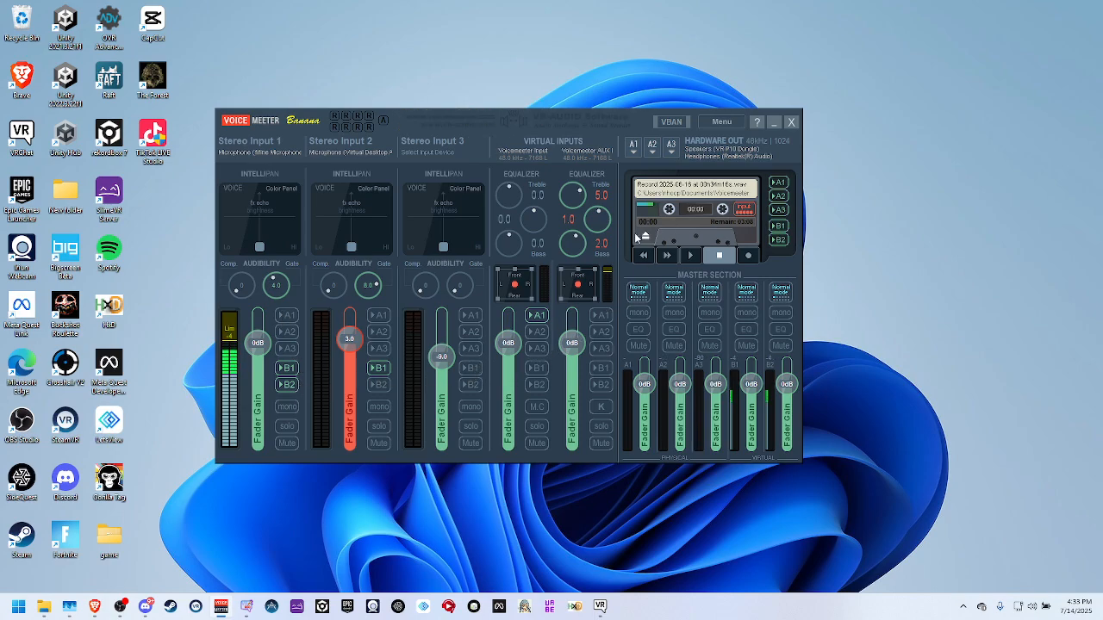
Reset the treble, mid and bass equalizer knobs of the Voicemeeter AUX virtual input to 0.
{"action": "double_click", "coordinate": [591, 225]}
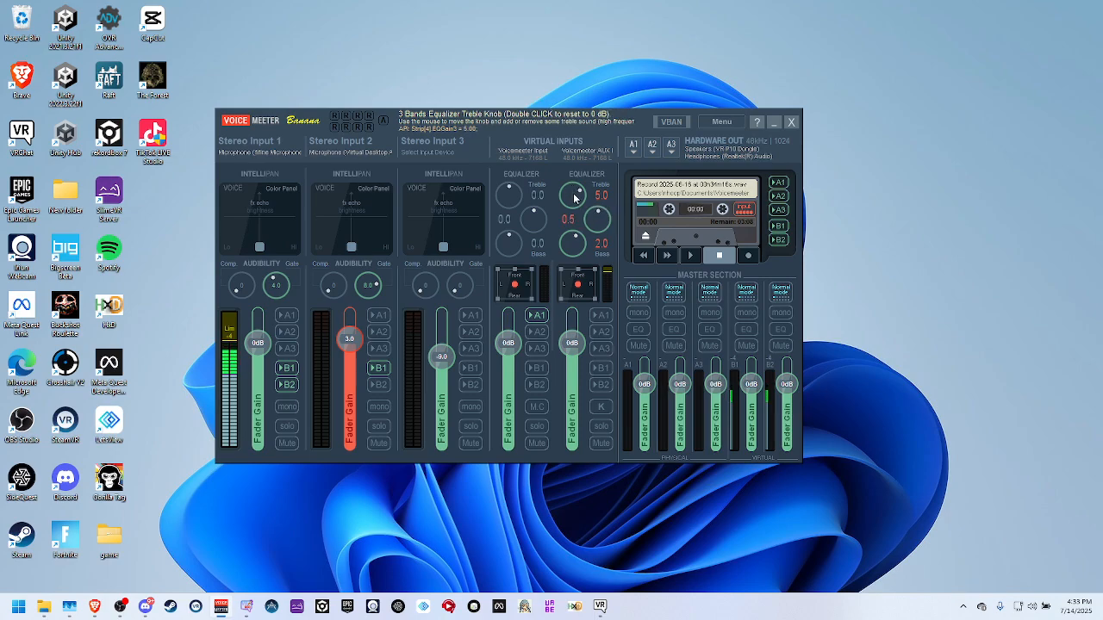
{"action": "double_click", "coordinate": [575, 196]}
{"action": "double_click", "coordinate": [598, 220]}
{"action": "double_click", "coordinate": [573, 242]}
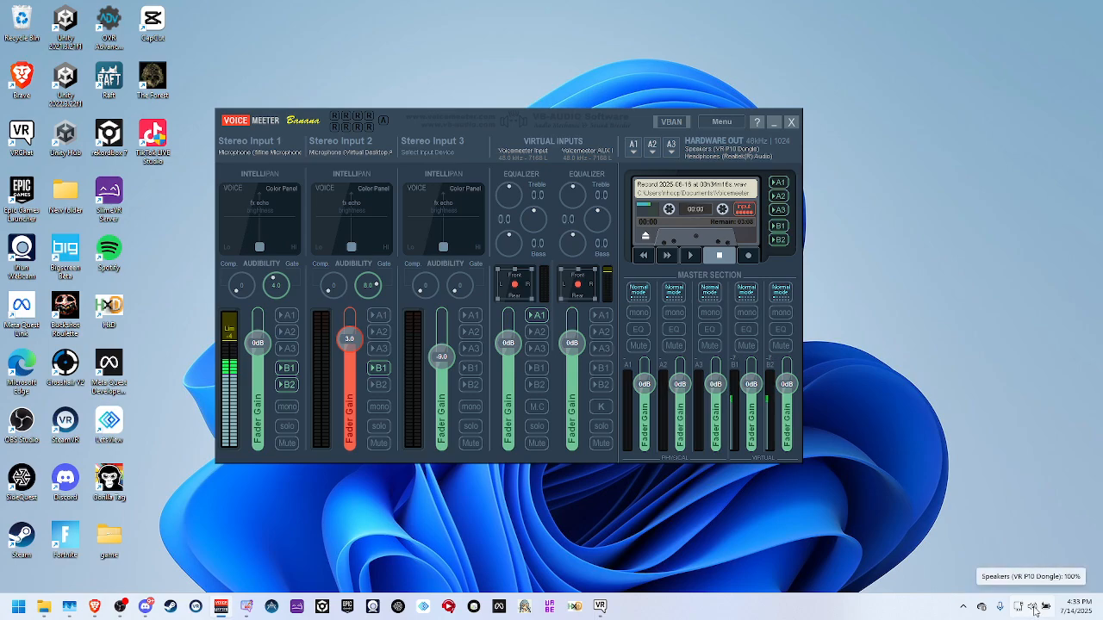
Switch to the Brave browser and open a new tab, keeping its window in front.
{"action": "left_click", "coordinate": [95, 606]}
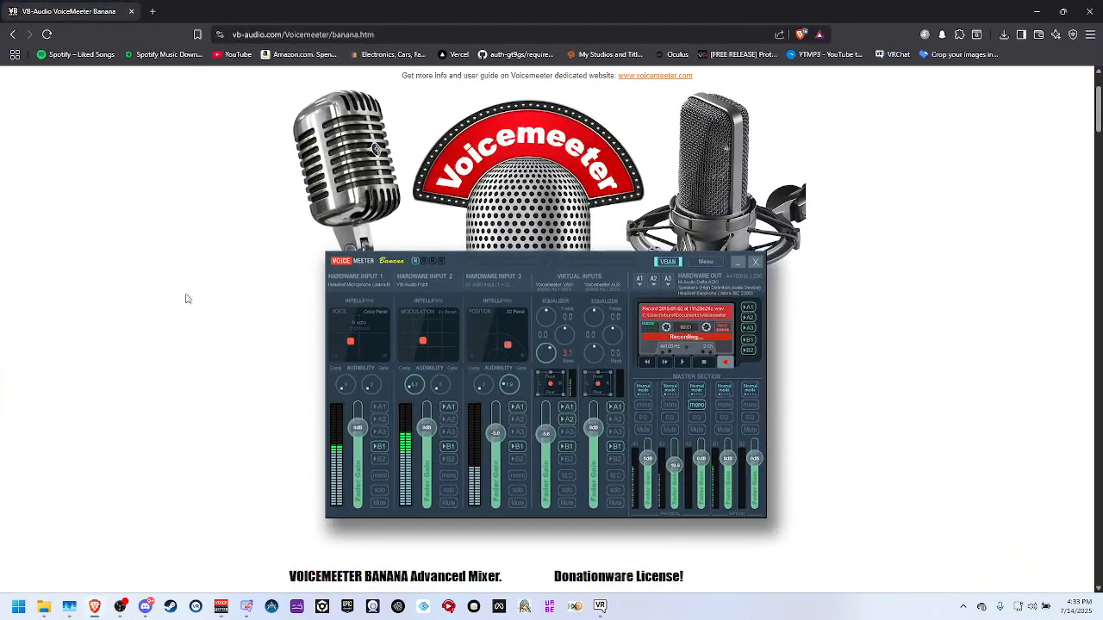
{"action": "left_click", "coordinate": [152, 11]}
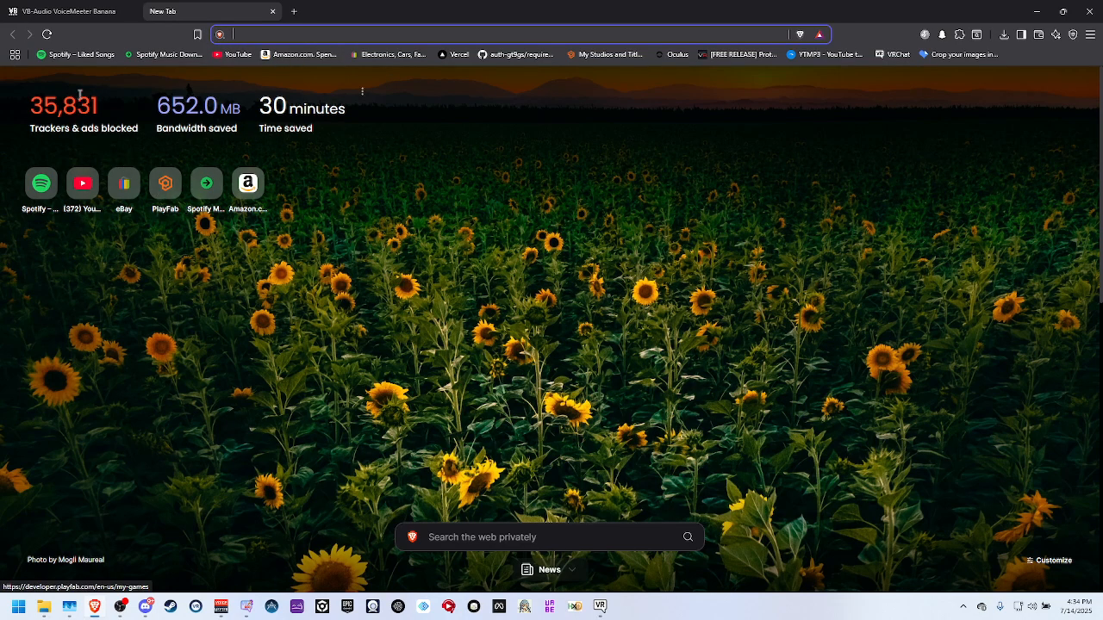
{"action": "left_click", "coordinate": [1035, 8]}
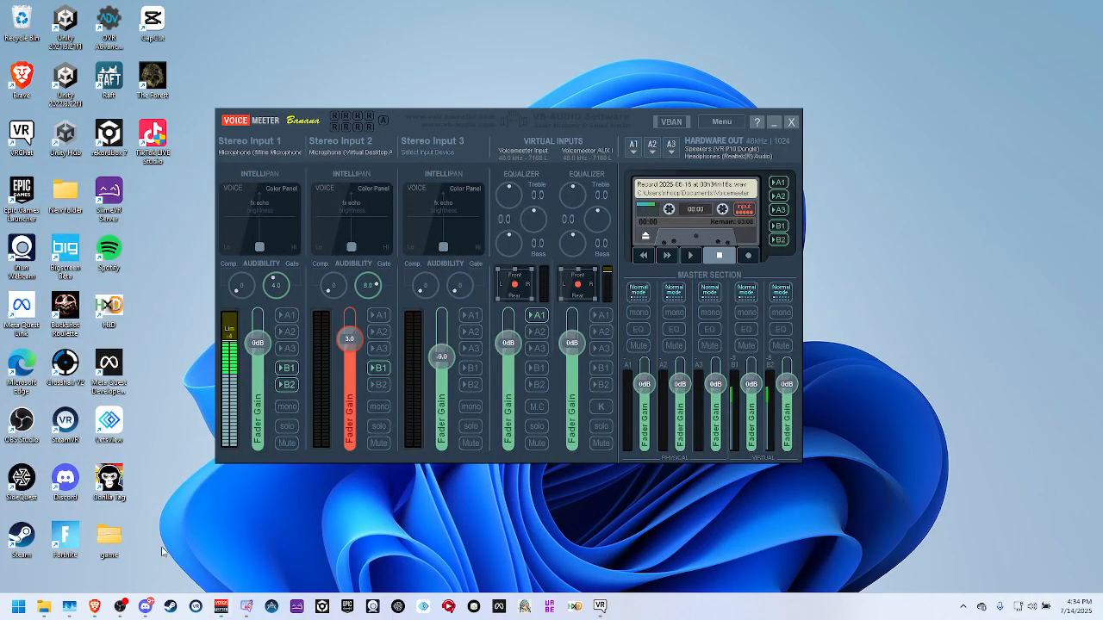
{"action": "left_click", "coordinate": [95, 606]}
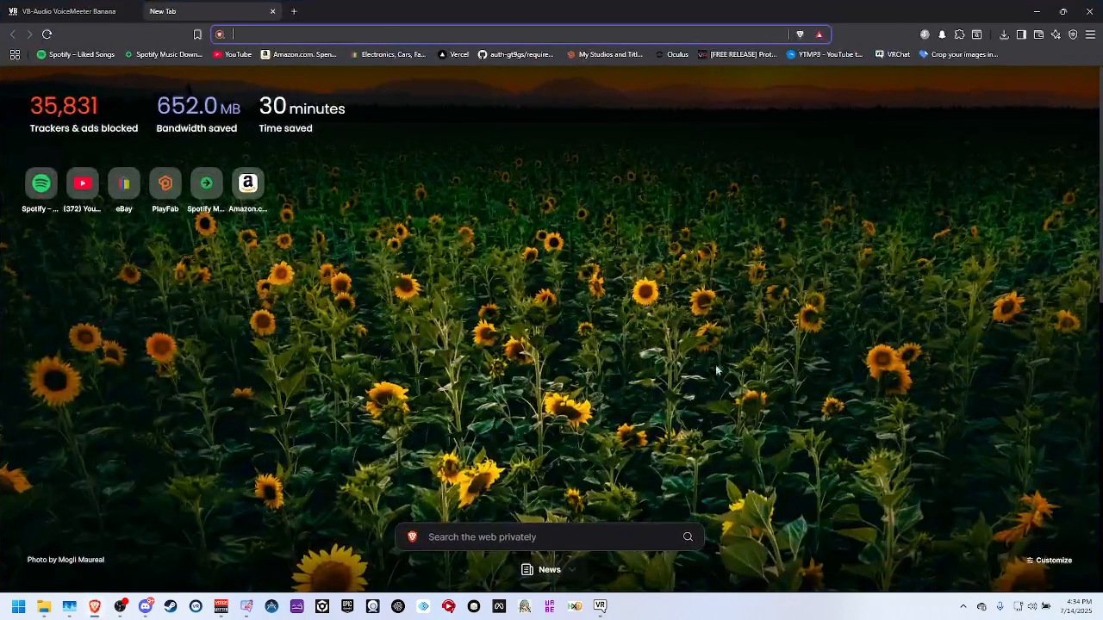
Open the Volume mixer page in the Windows sound settings.
{"action": "right_click", "coordinate": [1033, 603]}
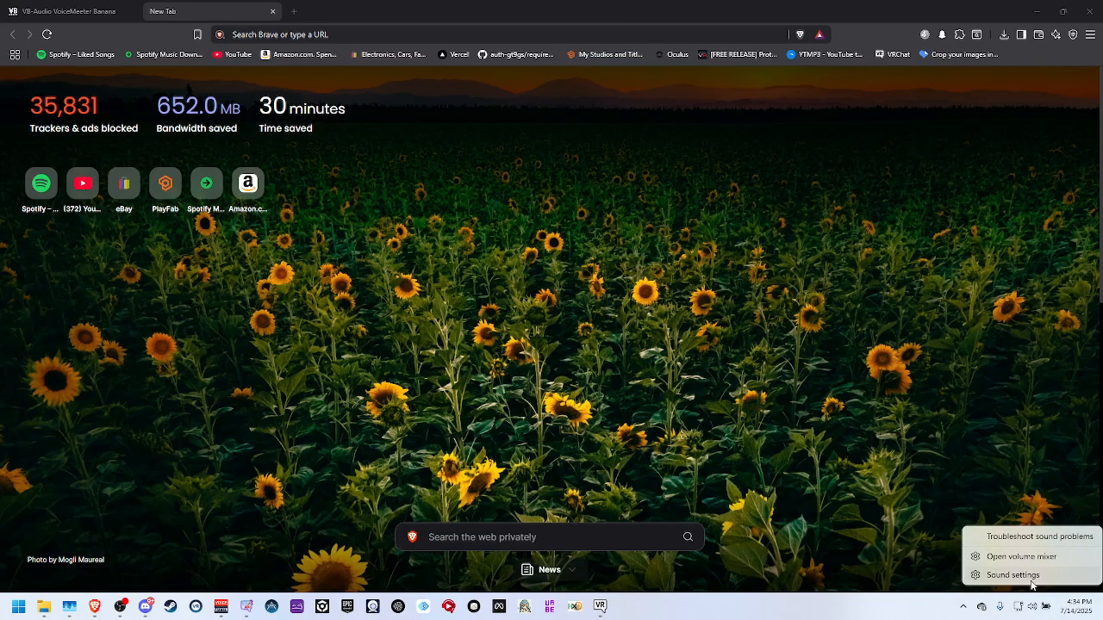
{"action": "left_click", "coordinate": [1030, 576]}
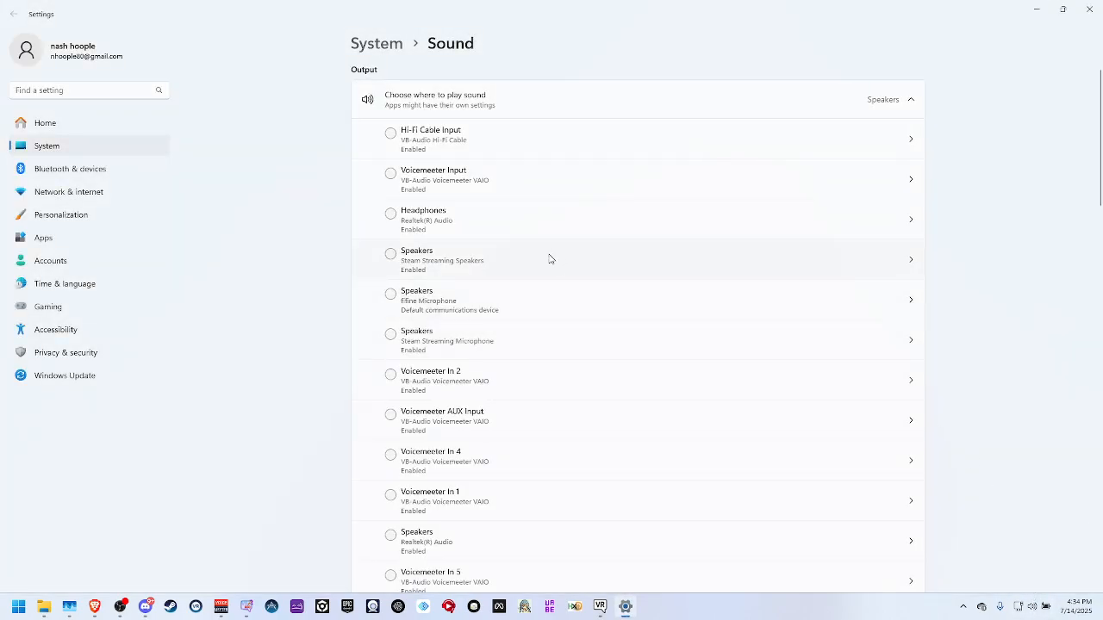
{"action": "scroll", "coordinate": [548, 251], "scroll_direction": "down", "scroll_amount": 20}
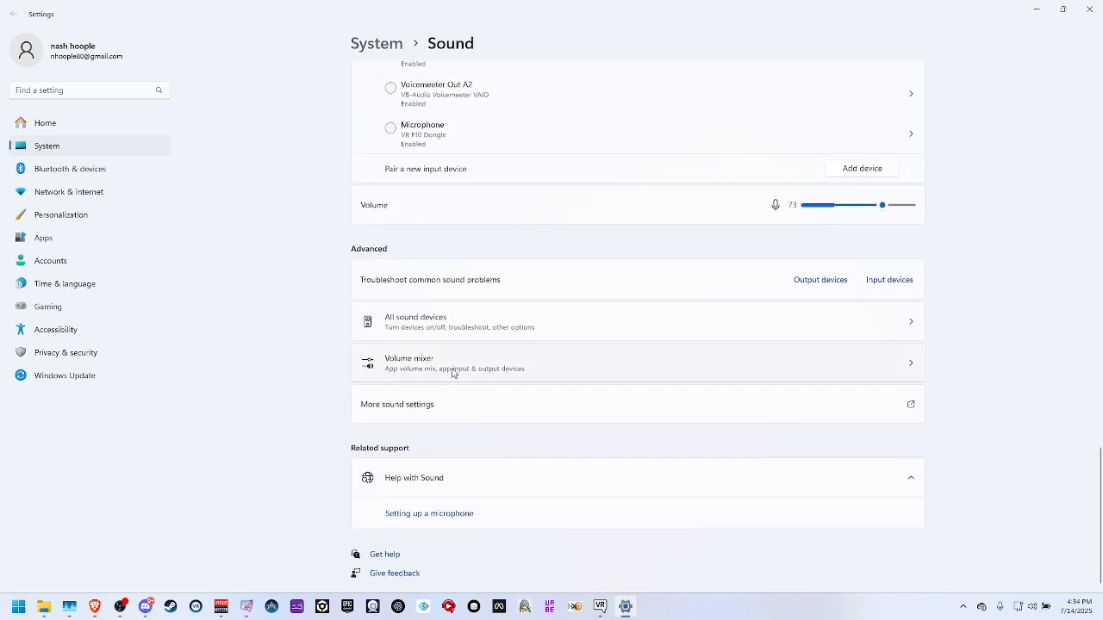
{"action": "left_click", "coordinate": [452, 372]}
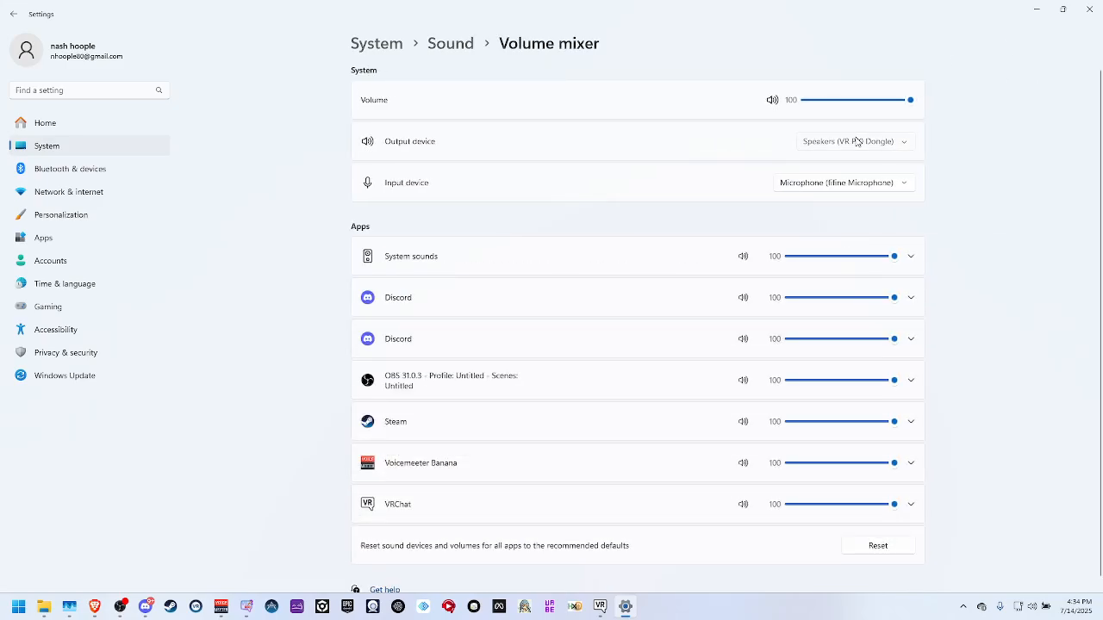
Review the output device choices in the volume mixer and the Windows quick sound controls, and look over the listed apps.
{"action": "left_click", "coordinate": [855, 140]}
{"action": "left_click", "coordinate": [726, 167]}
{"action": "left_click", "coordinate": [855, 140]}
{"action": "left_click", "coordinate": [701, 189]}
{"action": "left_click", "coordinate": [1033, 606]}
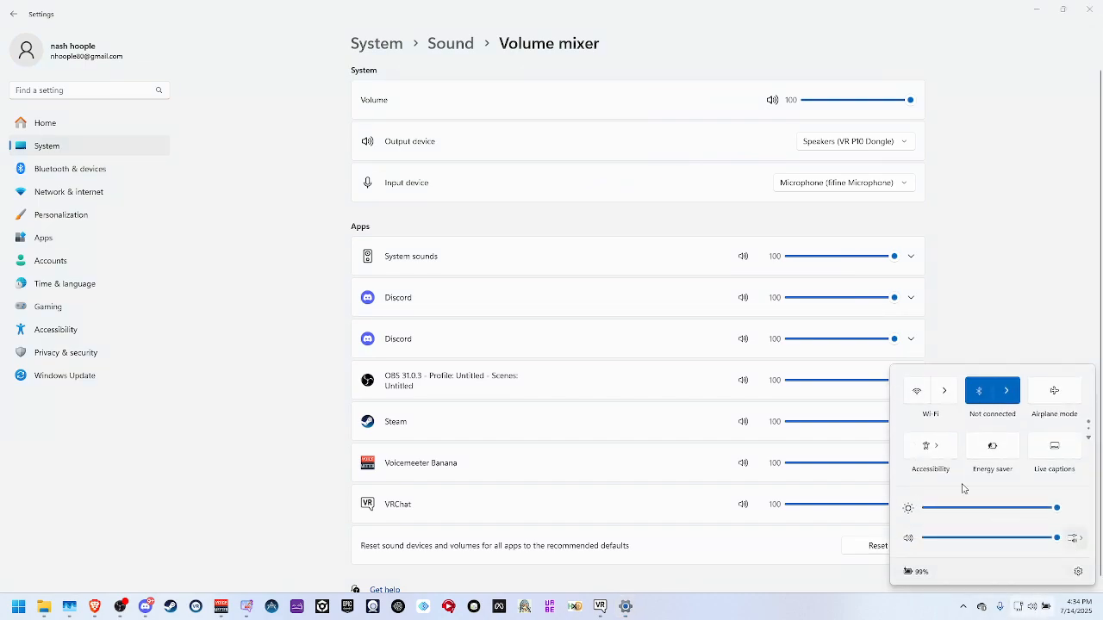
{"action": "left_click", "coordinate": [1076, 543]}
{"action": "left_click", "coordinate": [999, 248]}
{"action": "scroll", "coordinate": [811, 250], "scroll_direction": "down", "scroll_amount": 1}
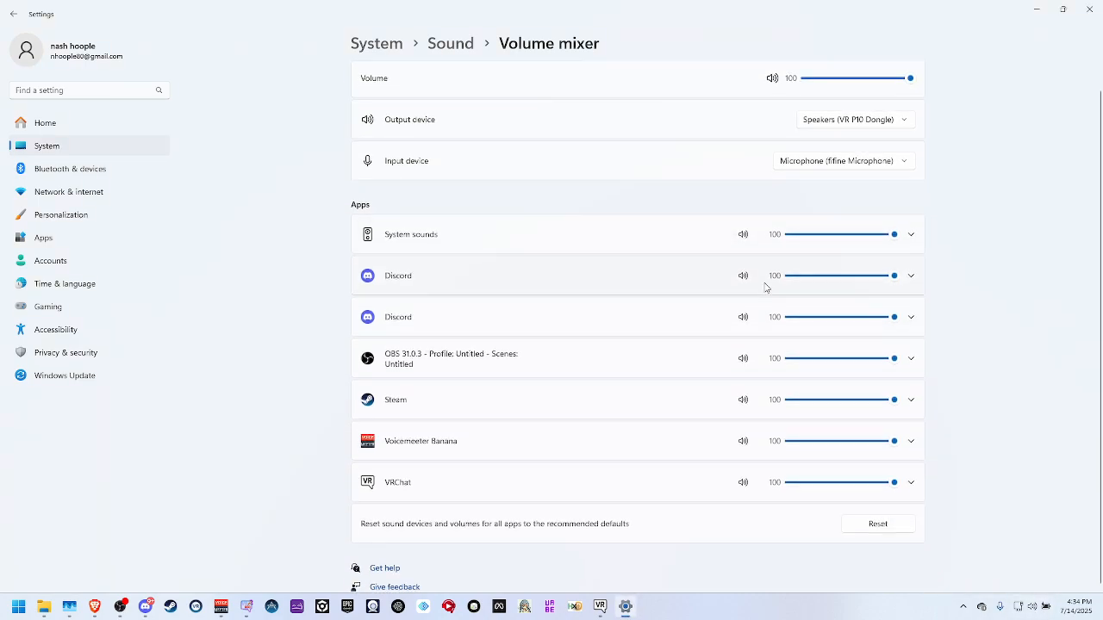
Switch to Brave, open the Liked Songs playlist in Spotify from the bookmarks and start playing it.
{"action": "left_click", "coordinate": [95, 607]}
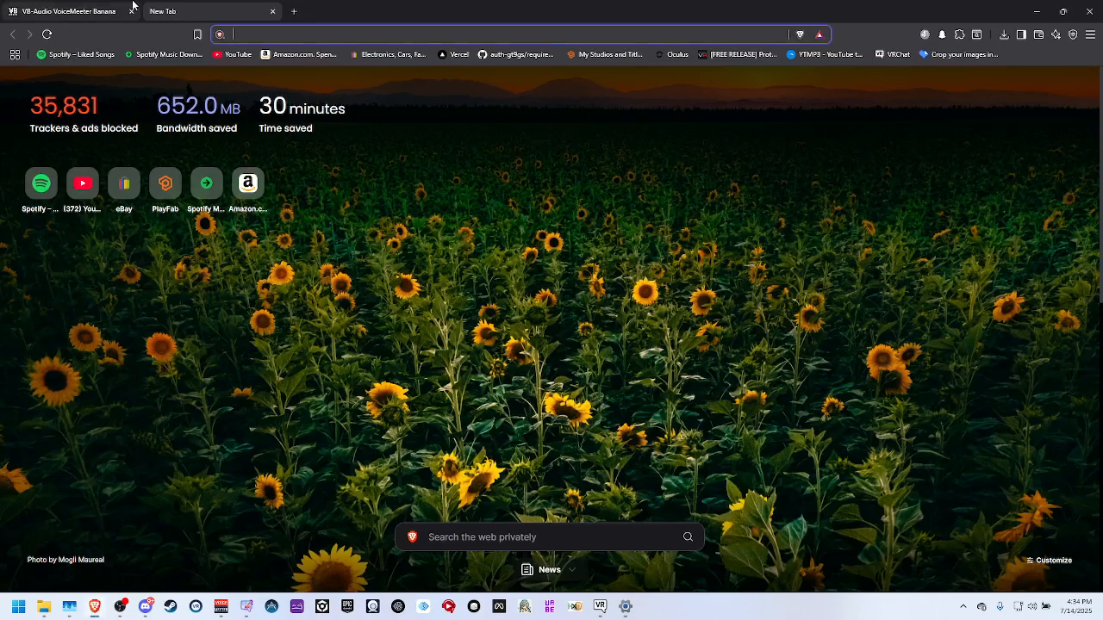
{"action": "left_click", "coordinate": [142, 53]}
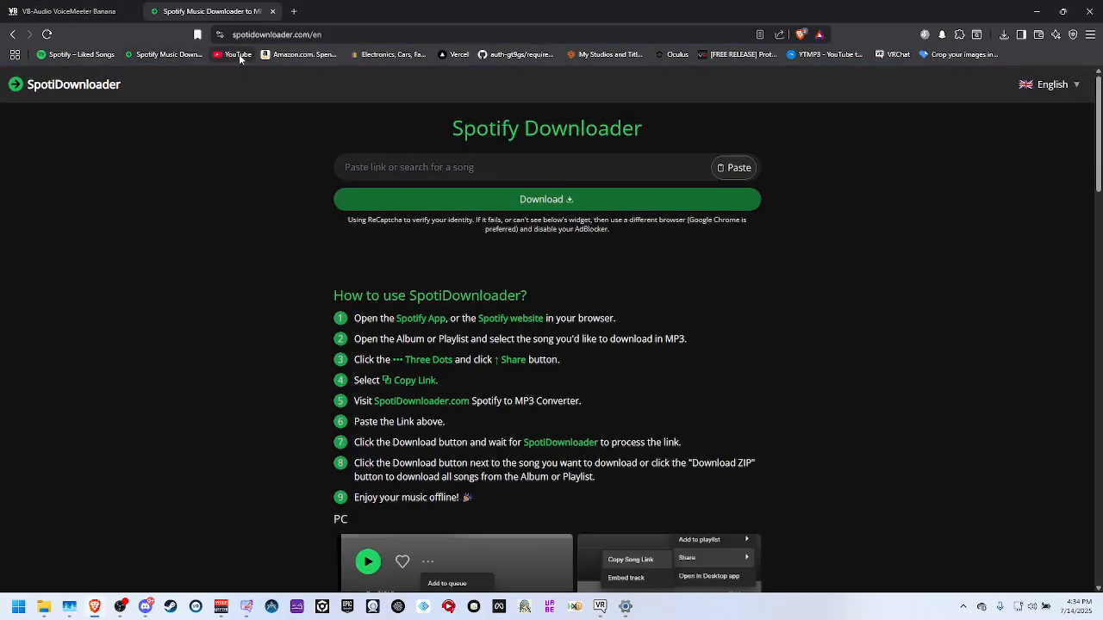
{"action": "left_click", "coordinate": [102, 56]}
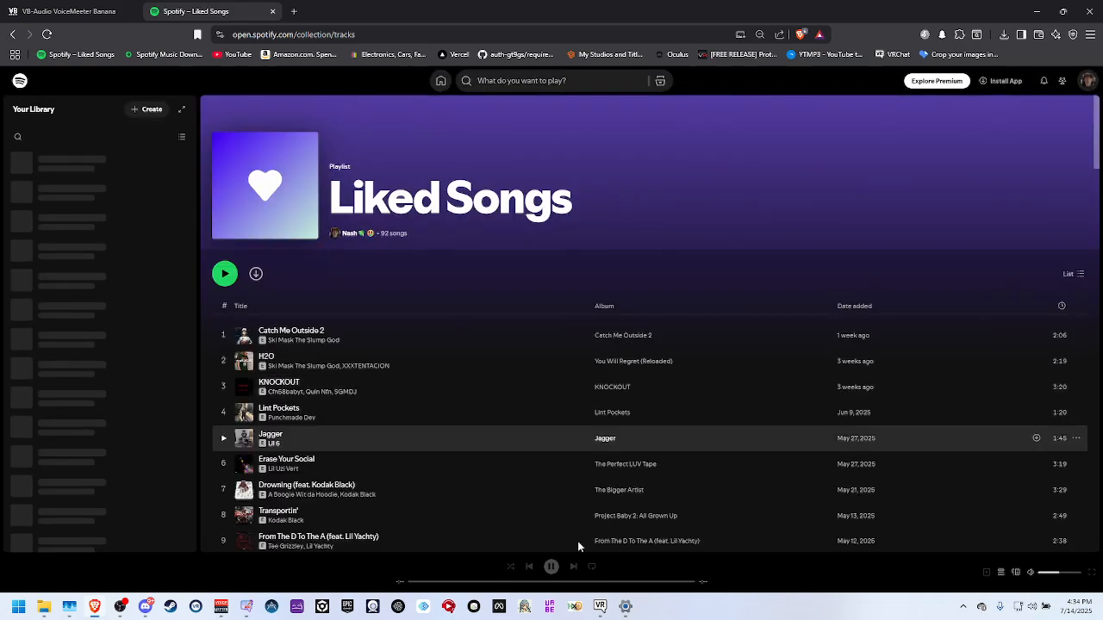
{"action": "scroll", "coordinate": [299, 325], "scroll_direction": "down", "scroll_amount": 2}
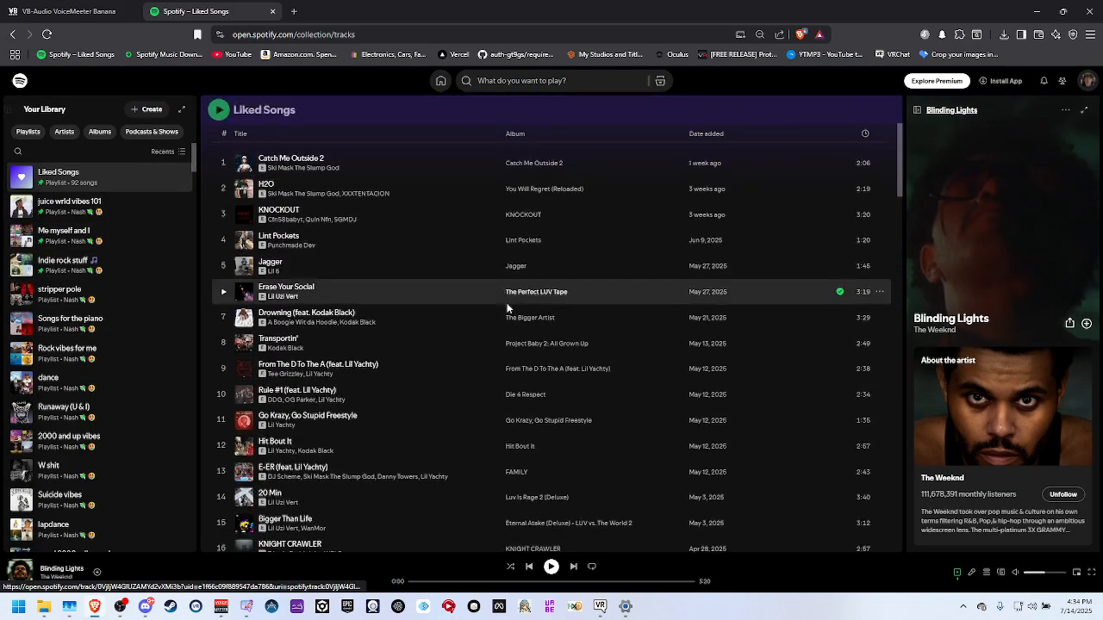
{"action": "scroll", "coordinate": [315, 303], "scroll_direction": "up", "scroll_amount": 2}
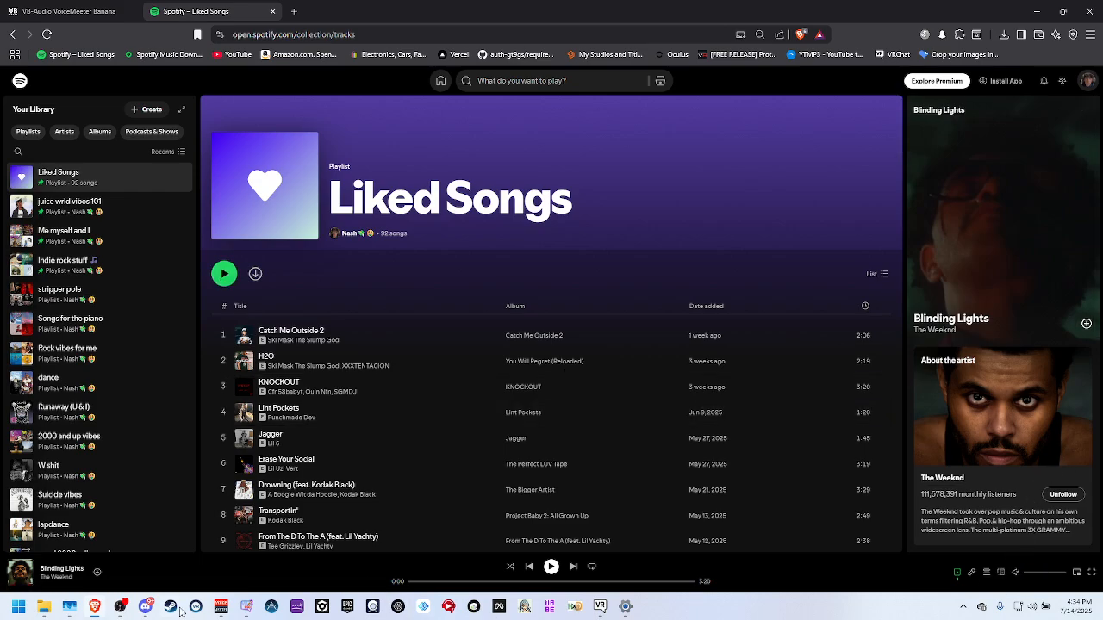
{"action": "left_click", "coordinate": [222, 606]}
{"action": "left_click", "coordinate": [822, 228]}
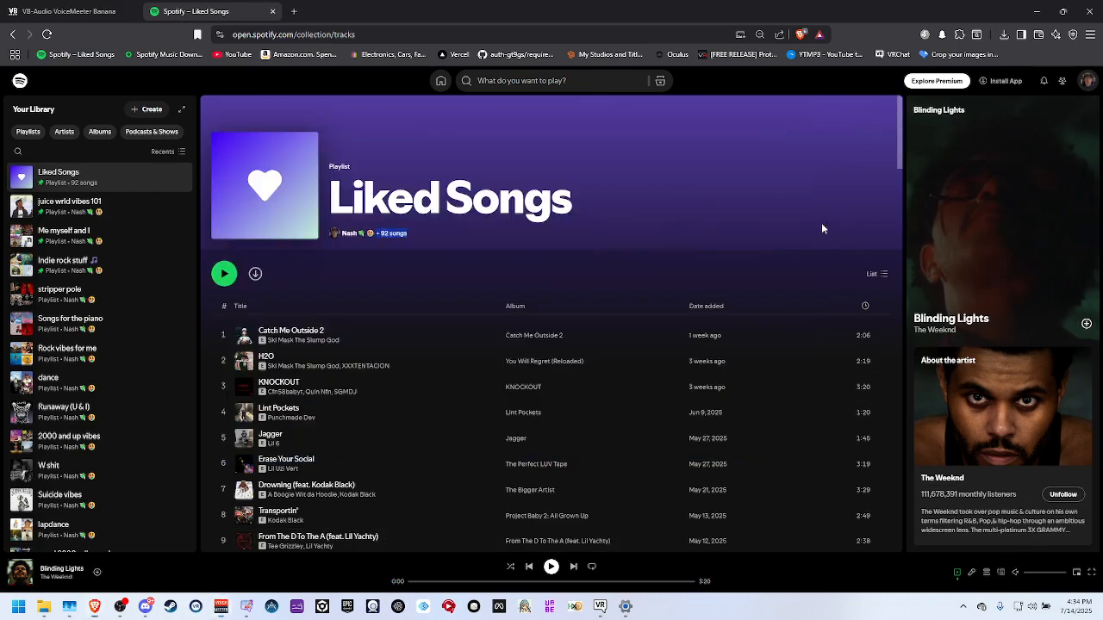
{"action": "left_click", "coordinate": [224, 273]}
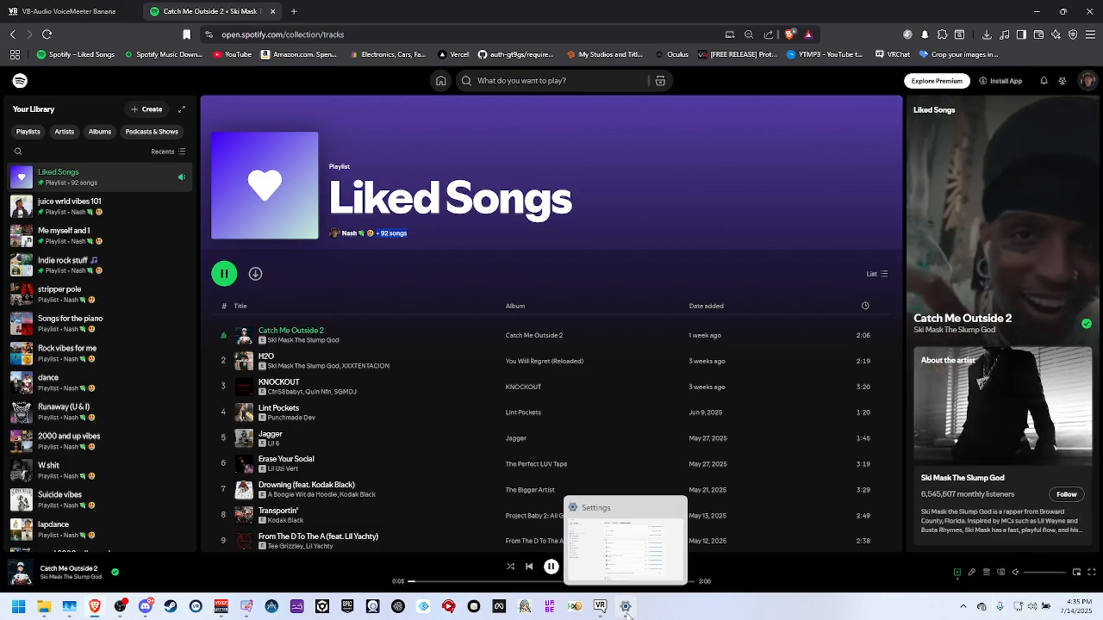
Reload the Volume mixer page in the Windows sound settings and turn up the Spotify player in Brave so the browser gets listed.
{"action": "left_click", "coordinate": [564, 531]}
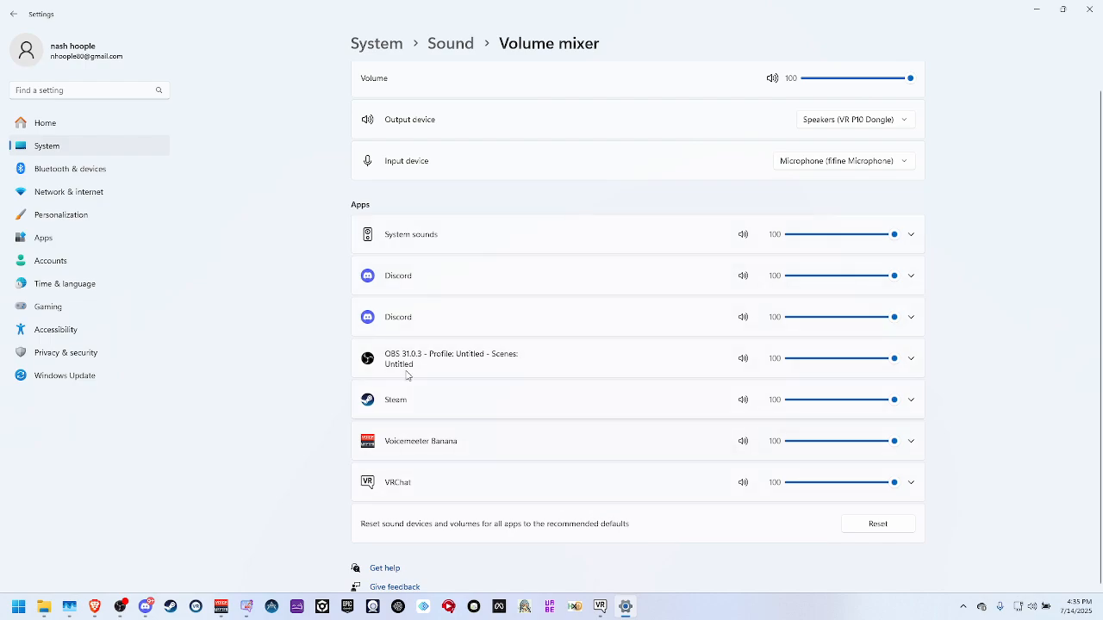
{"action": "left_click", "coordinate": [457, 44]}
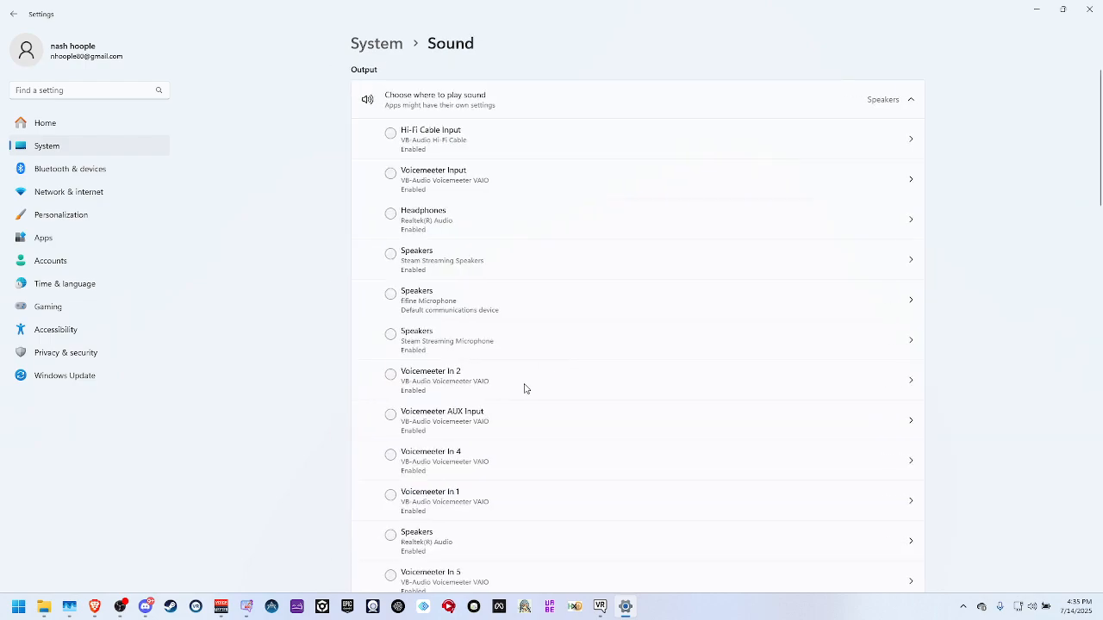
{"action": "scroll", "coordinate": [521, 396], "scroll_direction": "down", "scroll_amount": 5}
{"action": "scroll", "coordinate": [515, 410], "scroll_direction": "down", "scroll_amount": 10}
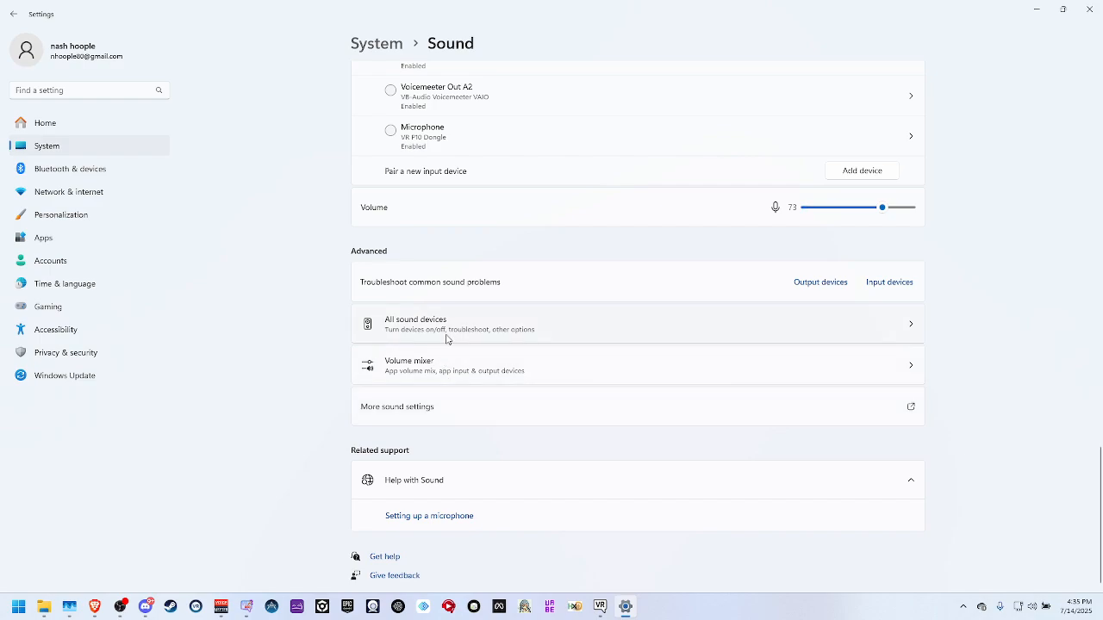
{"action": "left_click", "coordinate": [435, 369]}
{"action": "scroll", "coordinate": [496, 413], "scroll_direction": "down", "scroll_amount": 1}
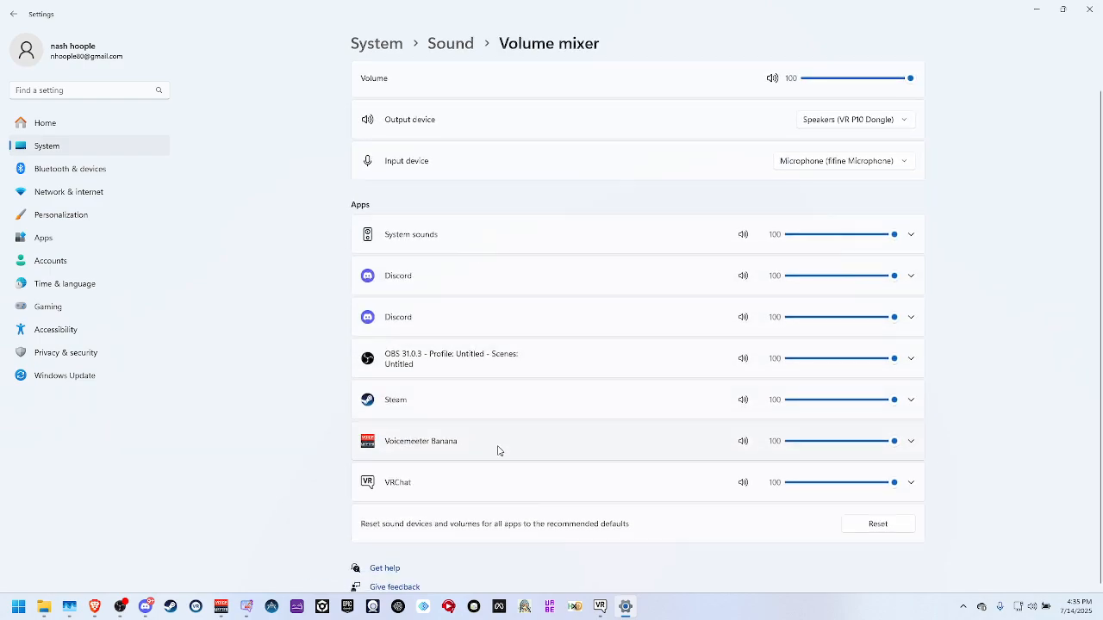
{"action": "left_click", "coordinate": [95, 606]}
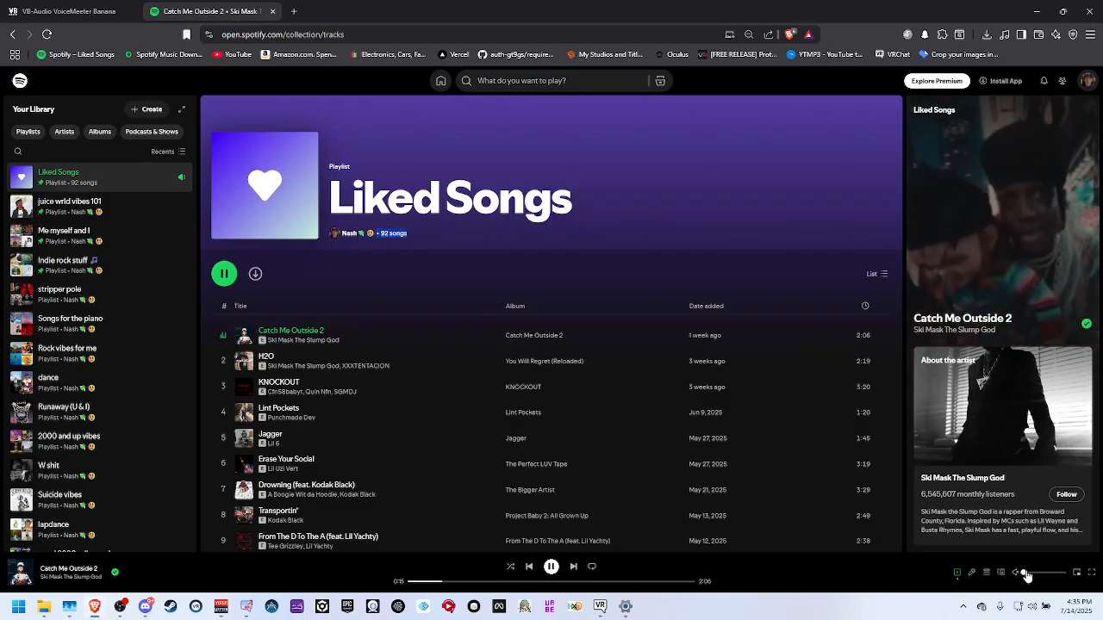
{"action": "left_click", "coordinate": [624, 606]}
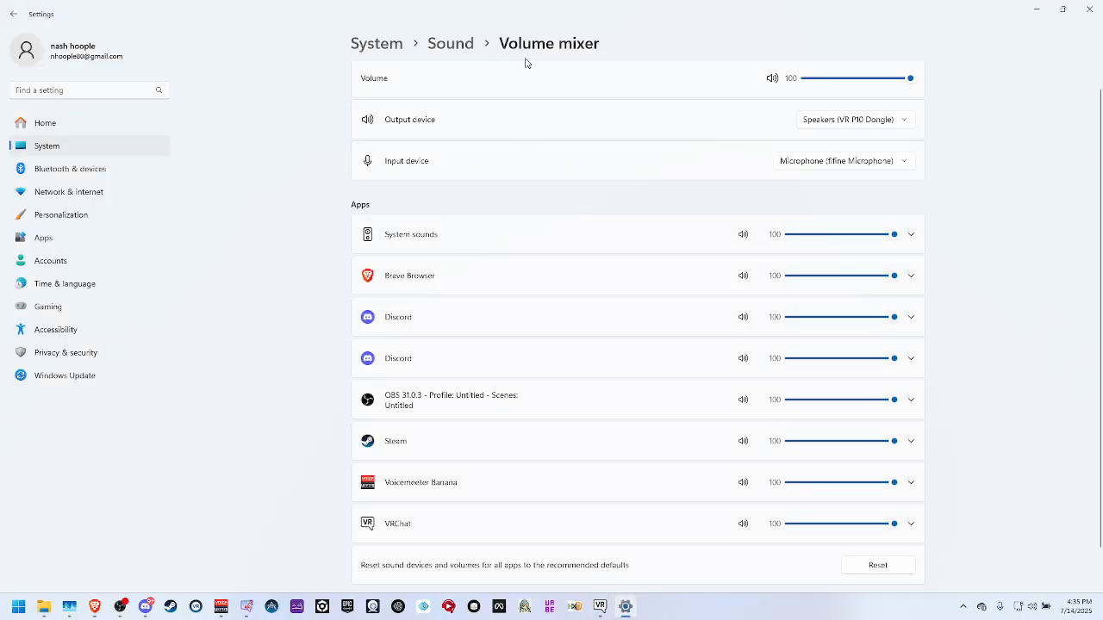
Expand Brave Browser in the volume mixer's app list and review its output device choices, including the Voicemeeter AUX Input option.
{"action": "left_click", "coordinate": [571, 276]}
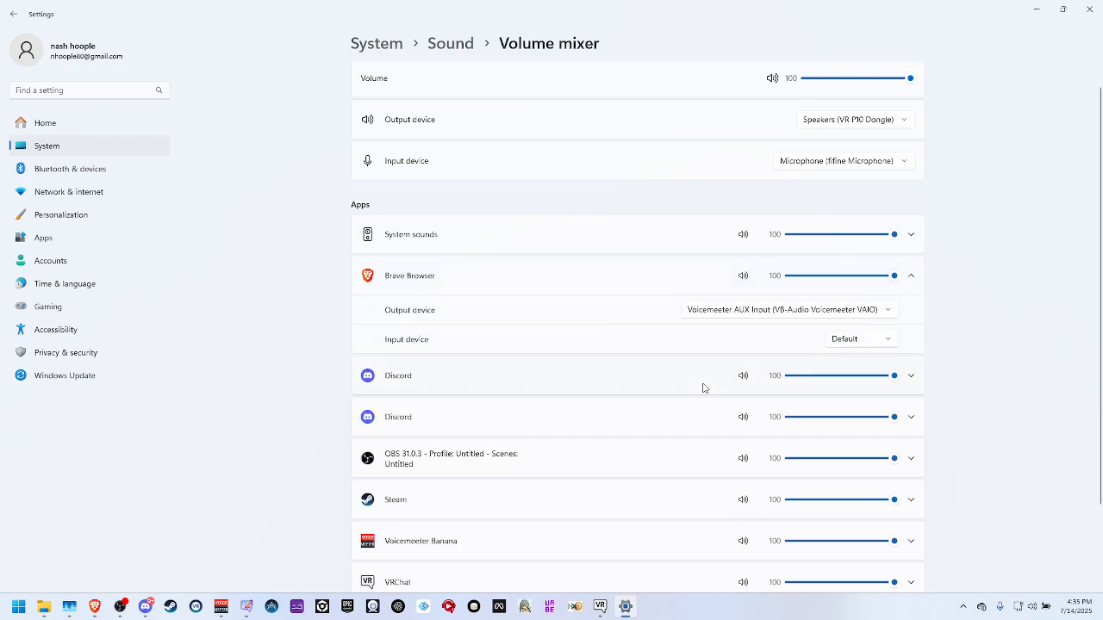
{"action": "left_click", "coordinate": [729, 306]}
{"action": "scroll", "coordinate": [771, 310], "scroll_direction": "down", "scroll_amount": 2}
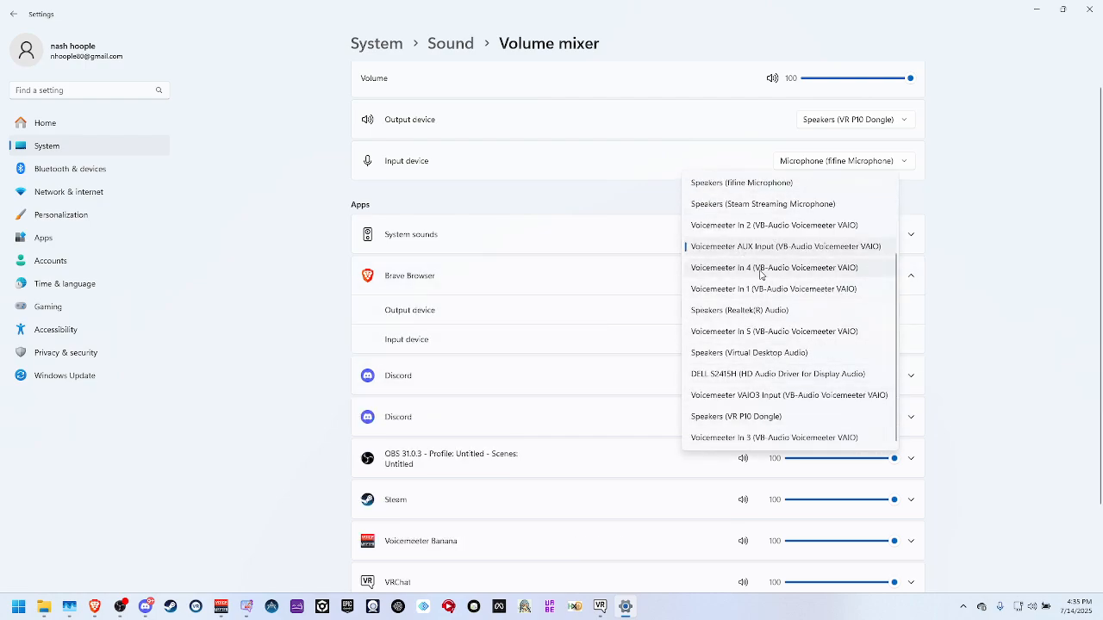
{"action": "scroll", "coordinate": [762, 285], "scroll_direction": "up", "scroll_amount": 3}
{"action": "left_click", "coordinate": [392, 339]}
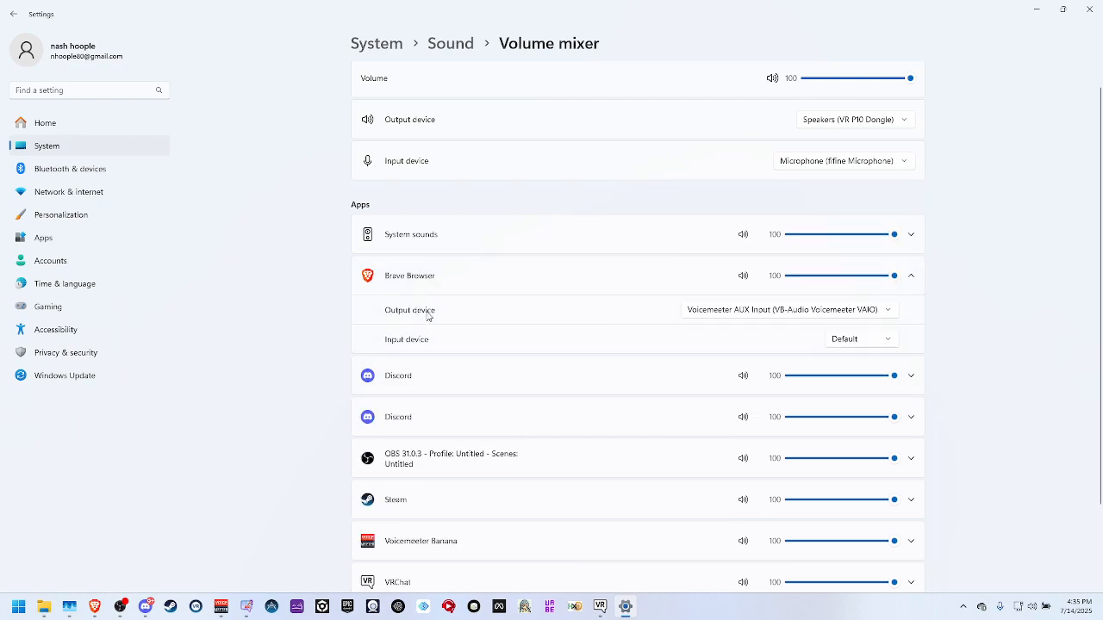
{"action": "left_click", "coordinate": [786, 312]}
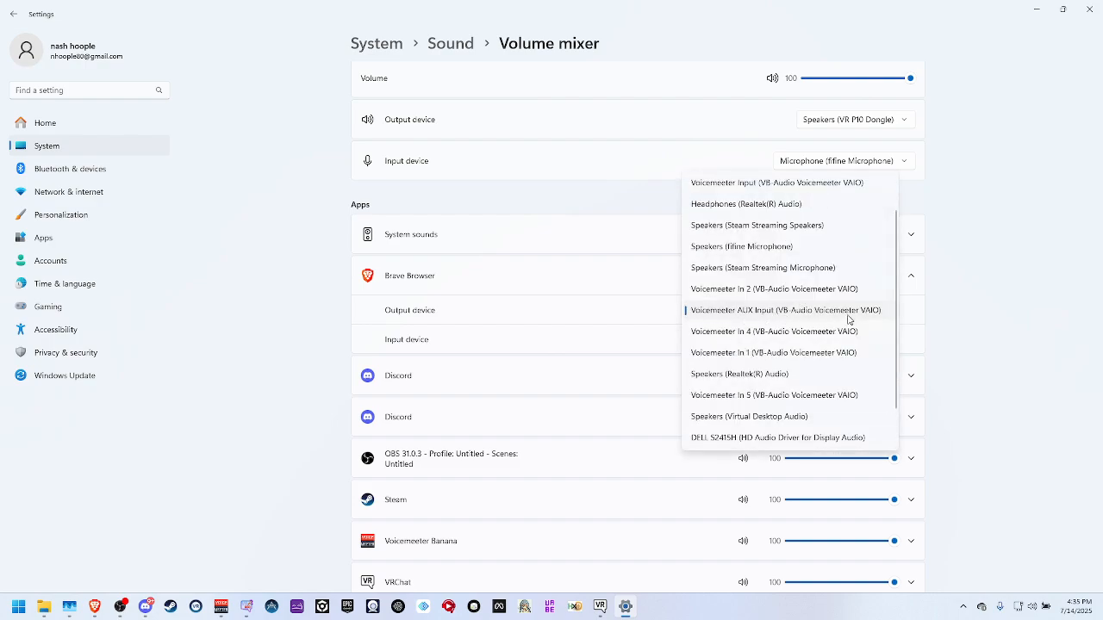
{"action": "left_click", "coordinate": [944, 319]}
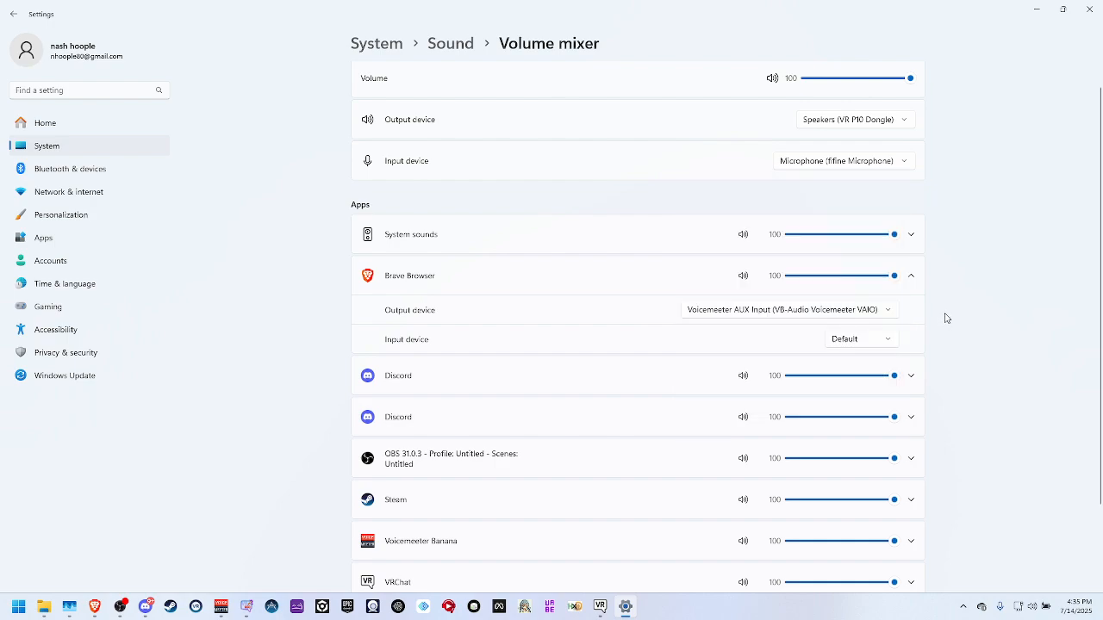
{"action": "left_click", "coordinate": [663, 291]}
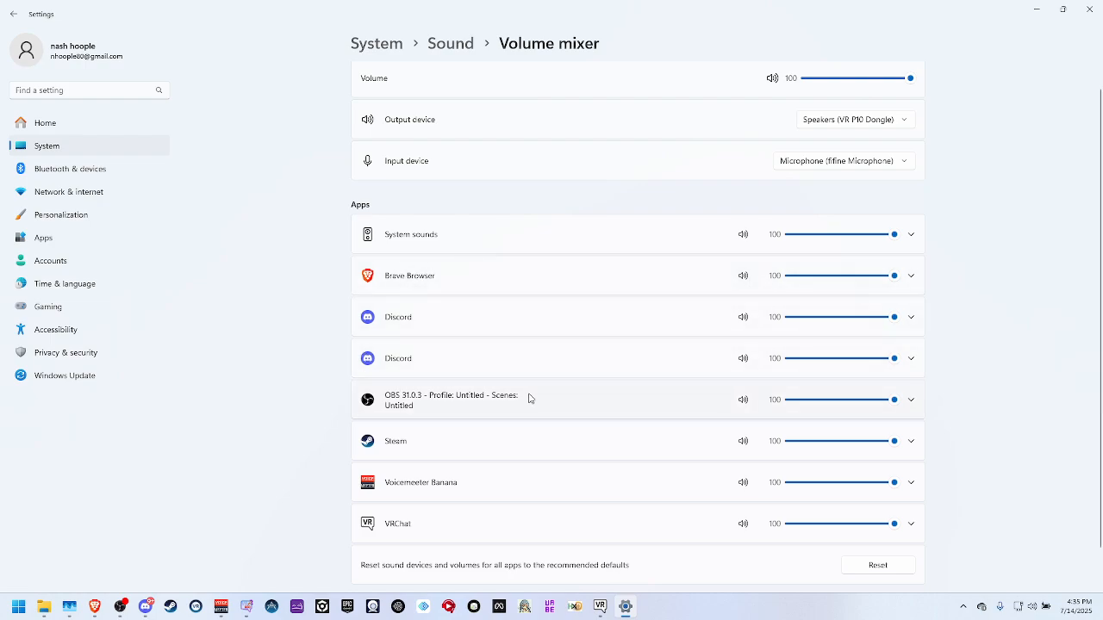
{"action": "left_click", "coordinate": [554, 278]}
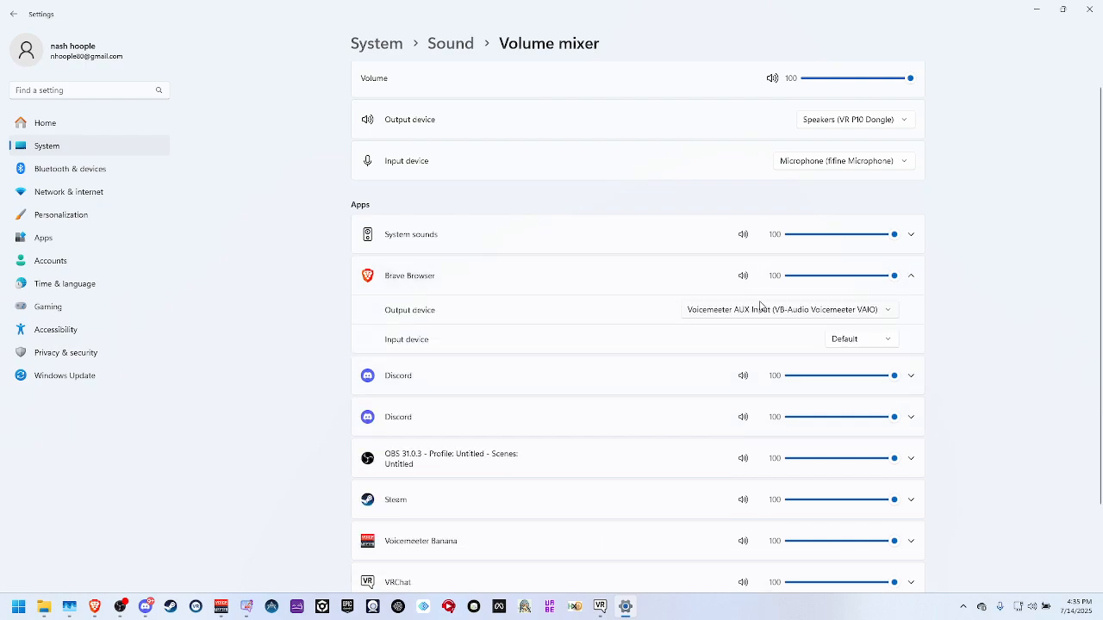
{"action": "left_click", "coordinate": [647, 274]}
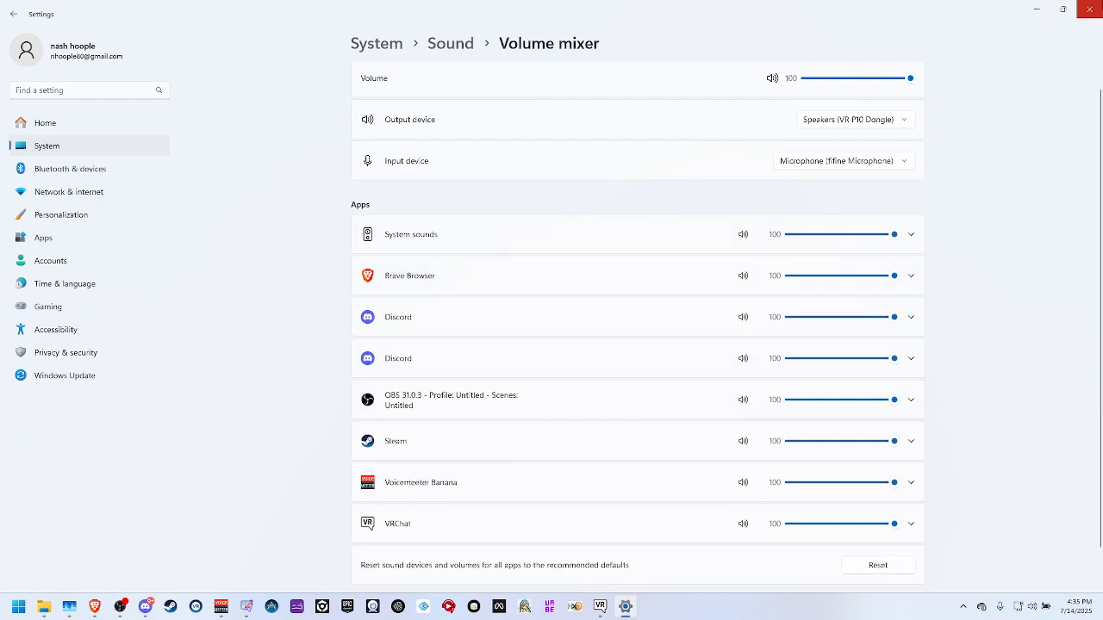
Close the Windows settings and minimize Brave to return to Voicemeeter Banana.
{"action": "left_click", "coordinate": [1089, 8]}
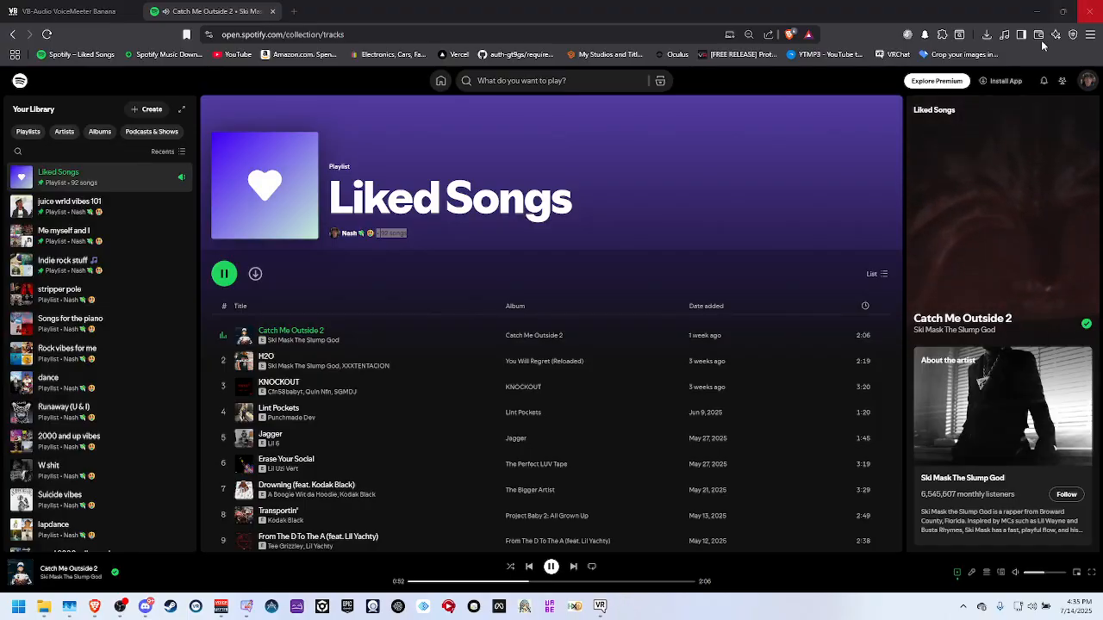
{"action": "left_click", "coordinate": [1037, 11]}
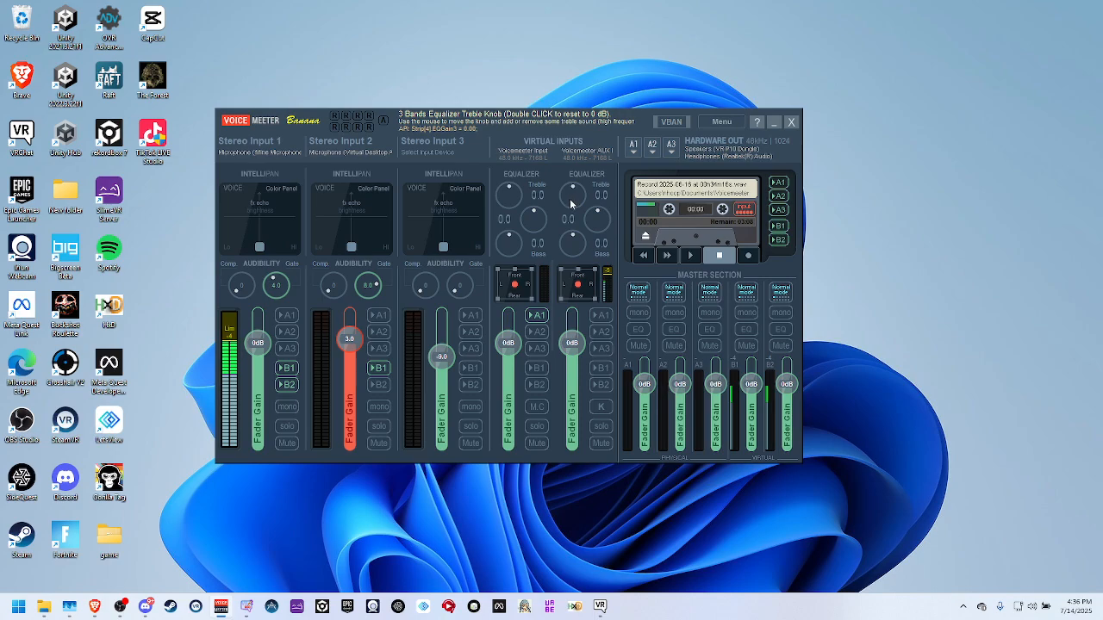
Set the Voicemeeter AUX equalizer to treble 5.0, mid 1.0 and bass 2.0, and reset its panoramic control to the center.
{"action": "left_click_drag", "start_coordinate": [567, 203], "coordinate": [548, 168]}
{"action": "left_click_drag", "start_coordinate": [554, 192], "coordinate": [596, 223]}
{"action": "double_click", "coordinate": [598, 226]}
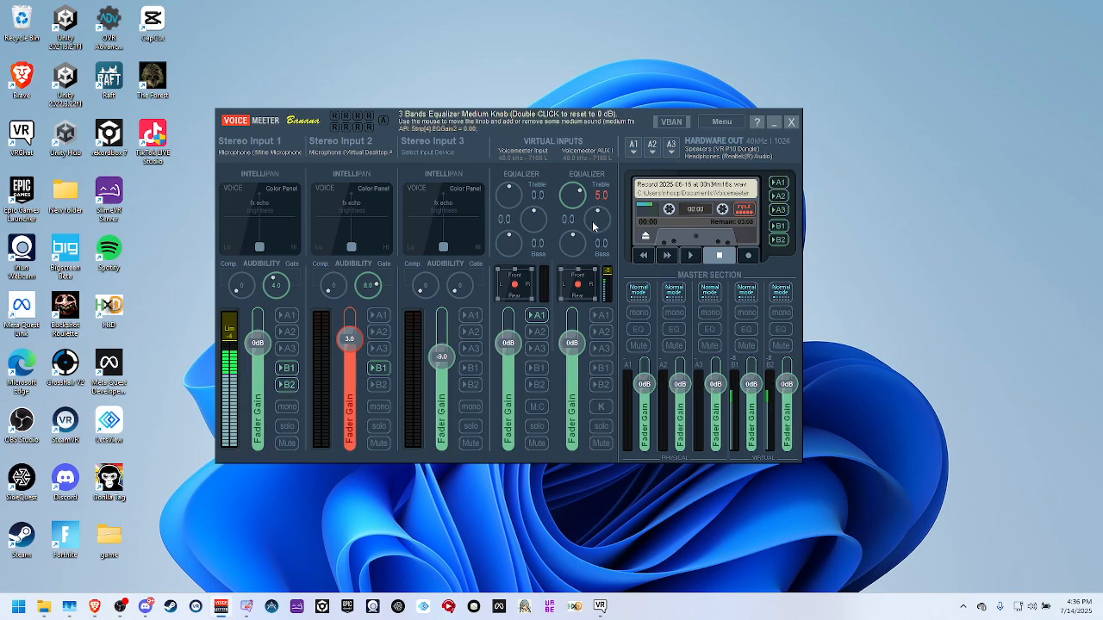
{"action": "left_click_drag", "start_coordinate": [601, 224], "coordinate": [598, 213]}
{"action": "double_click", "coordinate": [601, 227]}
{"action": "left_click_drag", "start_coordinate": [596, 227], "coordinate": [594, 221]}
{"action": "scroll", "coordinate": [591, 223], "scroll_direction": "up", "scroll_amount": 2}
{"action": "left_click_drag", "start_coordinate": [580, 222], "coordinate": [562, 236]}
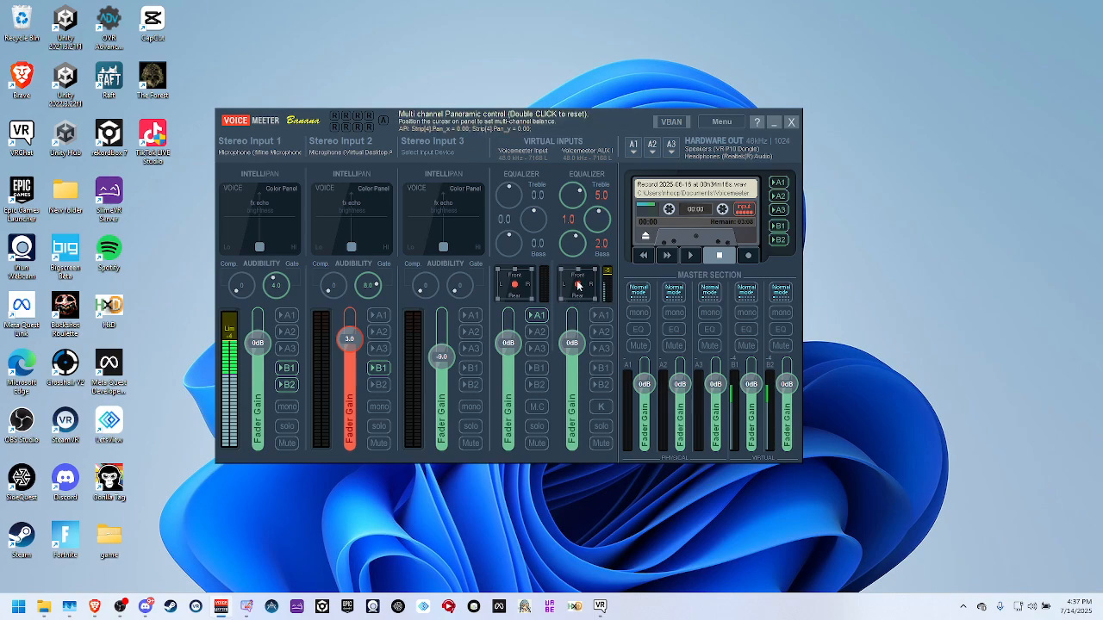
{"action": "left_click_drag", "start_coordinate": [582, 291], "coordinate": [590, 293]}
{"action": "double_click", "coordinate": [589, 294]}
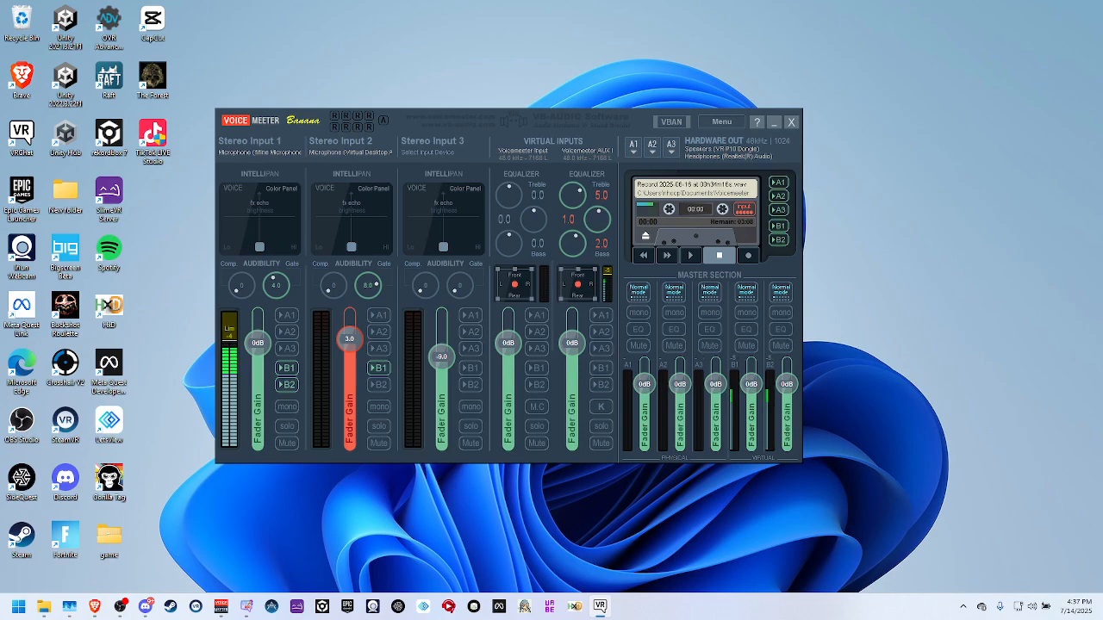
Switch to VRChat, open its audio settings and review the microphone section with its input device selection.
{"action": "left_click", "coordinate": [600, 606]}
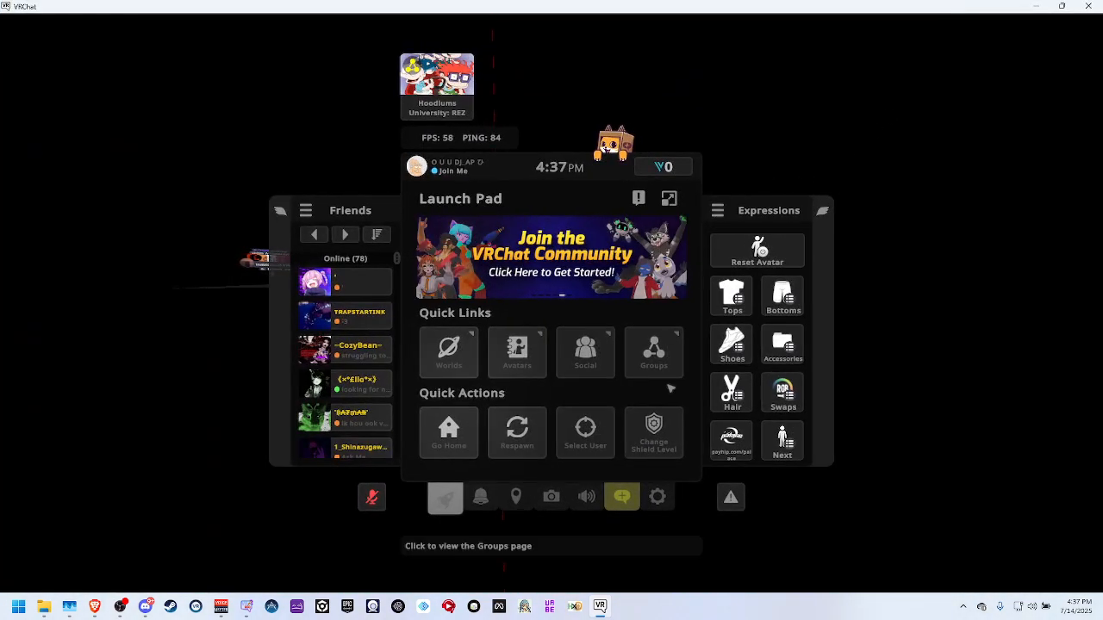
{"action": "left_click", "coordinate": [586, 497]}
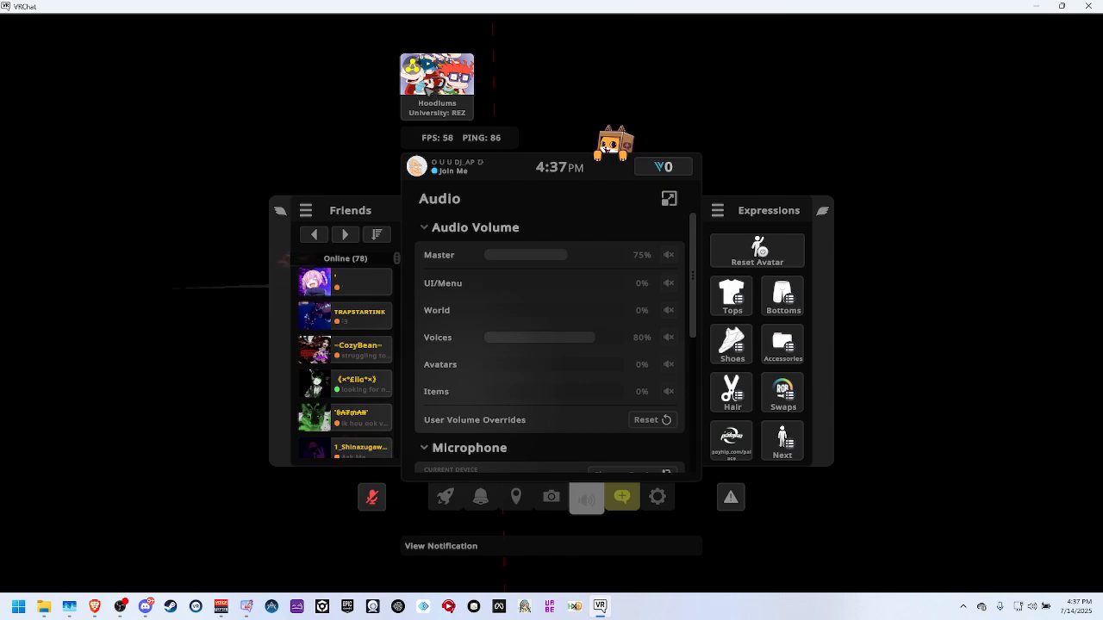
{"action": "left_click", "coordinate": [480, 497]}
{"action": "left_click", "coordinate": [608, 317]}
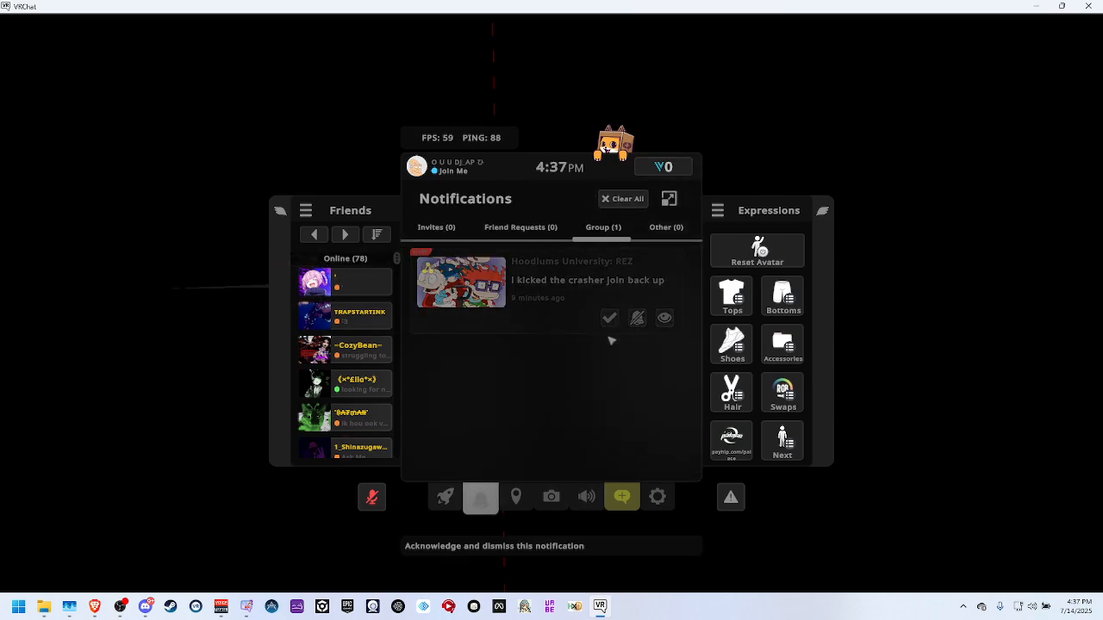
{"action": "left_click", "coordinate": [589, 497]}
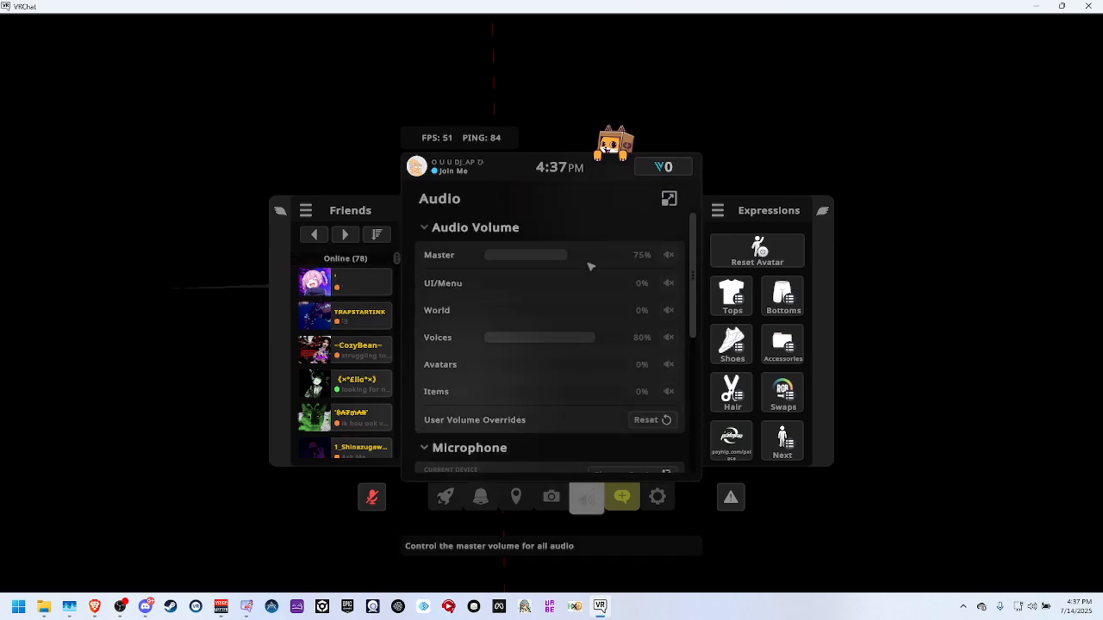
{"action": "scroll", "coordinate": [591, 267], "scroll_direction": "down", "scroll_amount": 5}
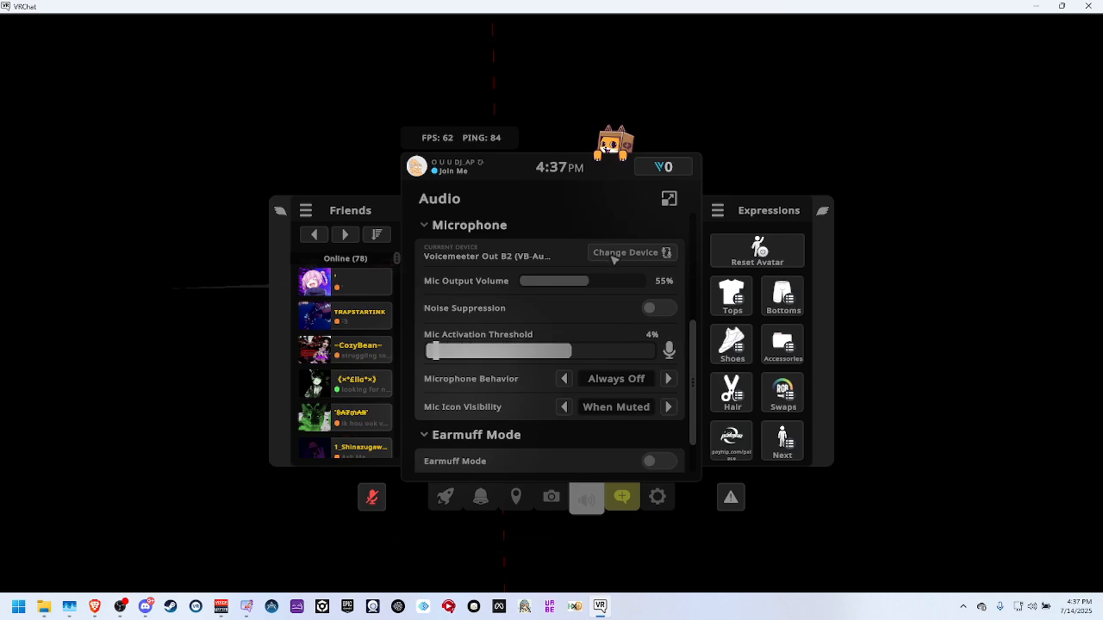
{"action": "left_click", "coordinate": [446, 500]}
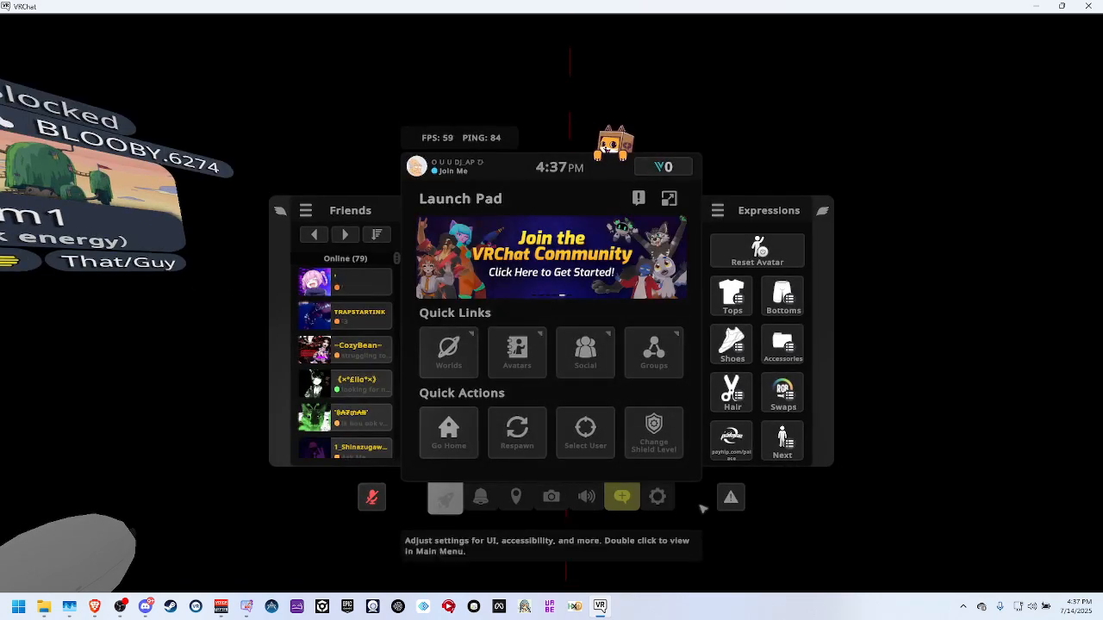
{"action": "left_click", "coordinate": [587, 501]}
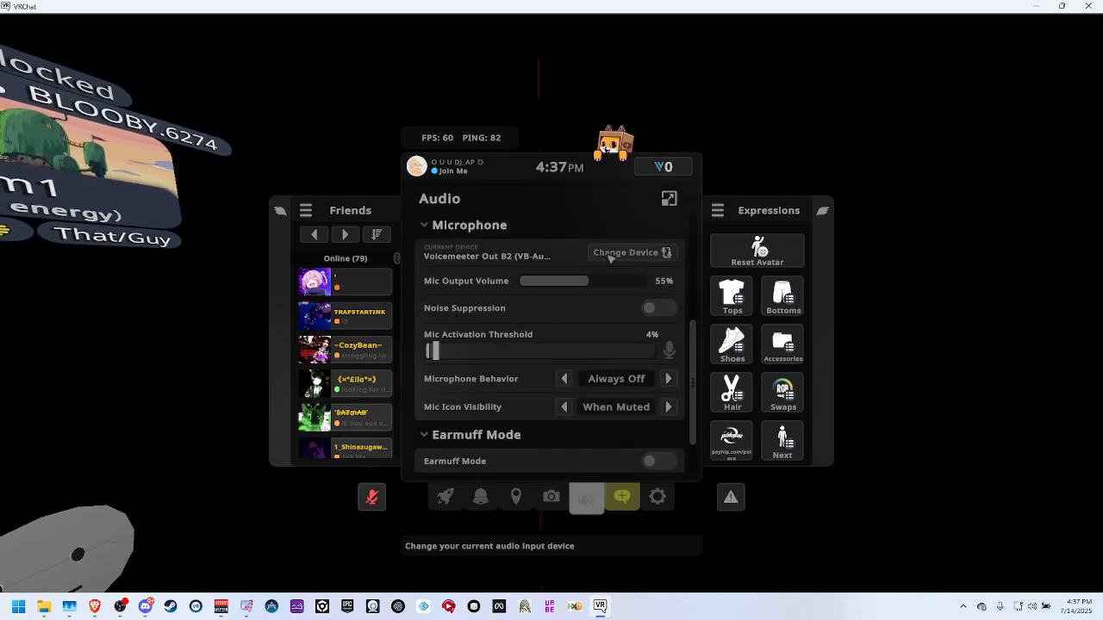
{"action": "scroll", "coordinate": [608, 259], "scroll_direction": "up", "scroll_amount": 3}
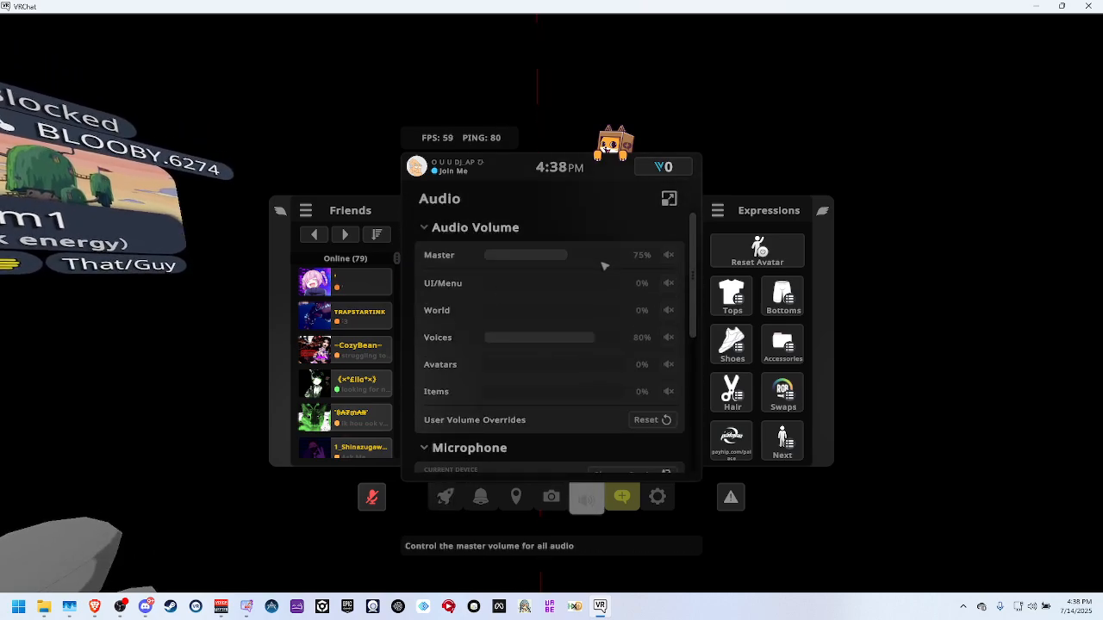
{"action": "scroll", "coordinate": [604, 263], "scroll_direction": "down", "scroll_amount": 3}
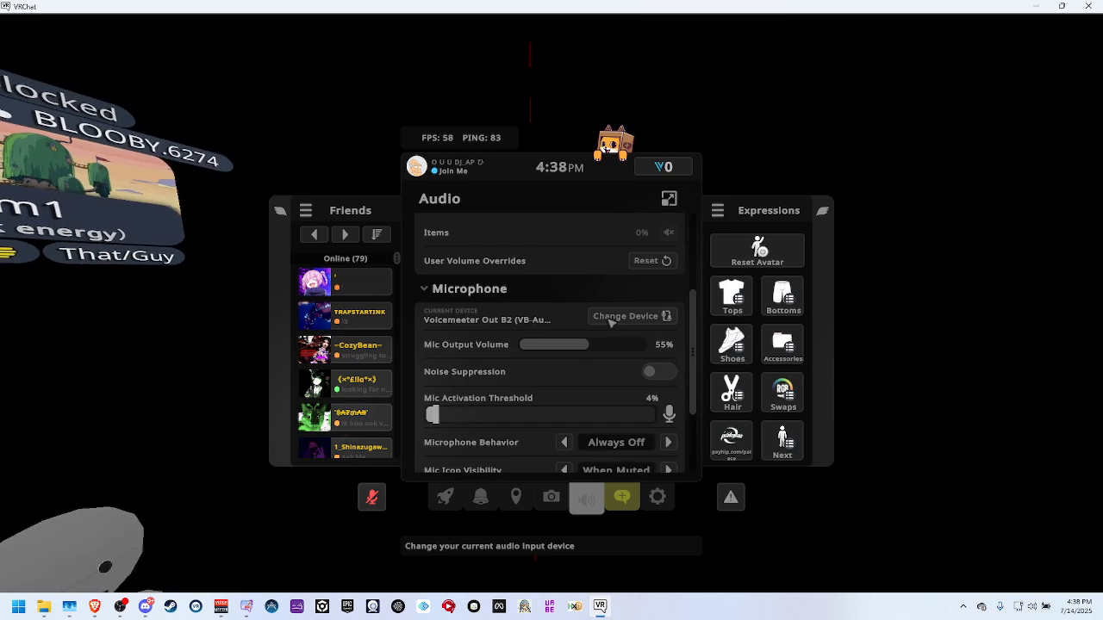
Examine VRChat's microphone device list with its Voicemeeter outputs, and return to the audio settings.
{"action": "left_click", "coordinate": [611, 317]}
{"action": "scroll", "coordinate": [535, 401], "scroll_direction": "down", "scroll_amount": 1}
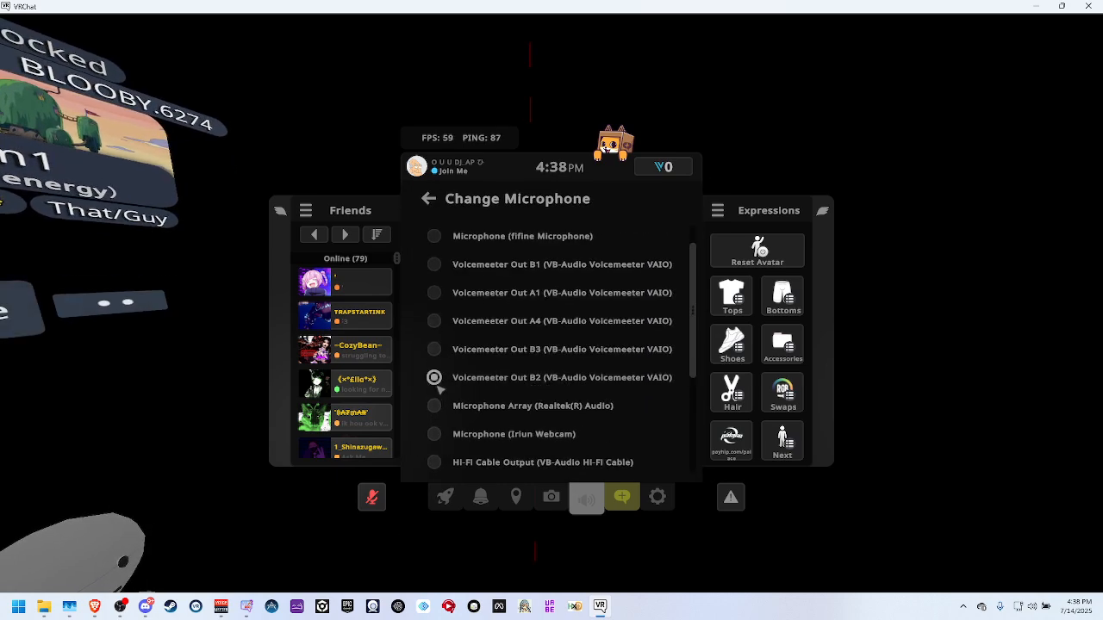
{"action": "key", "text": "Escape"}
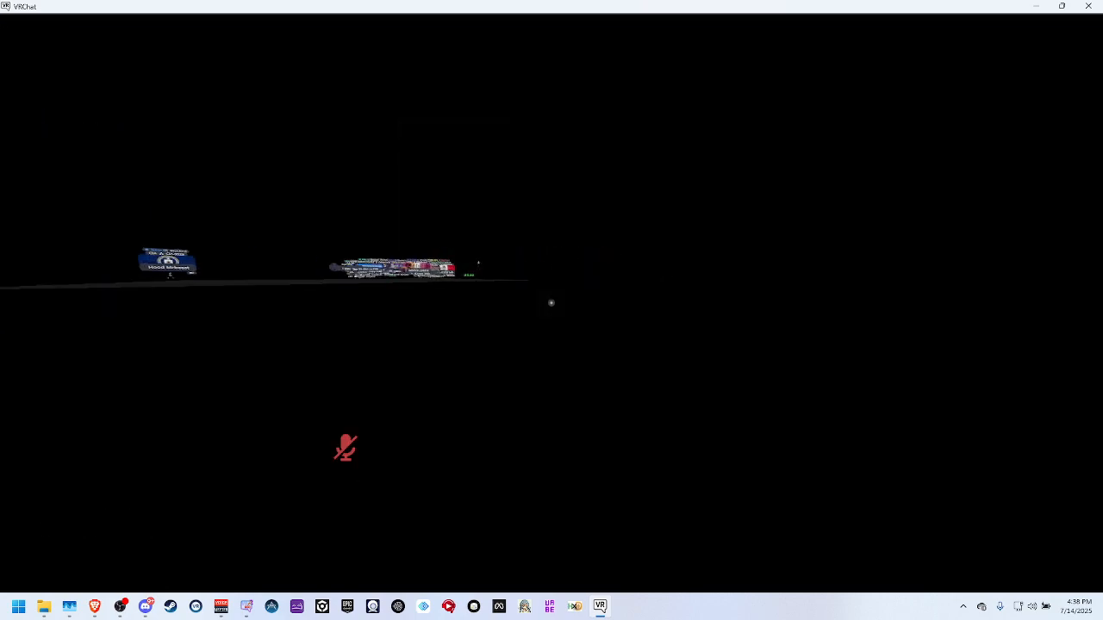
{"action": "key", "text": "Escape"}
{"action": "left_click", "coordinate": [586, 497]}
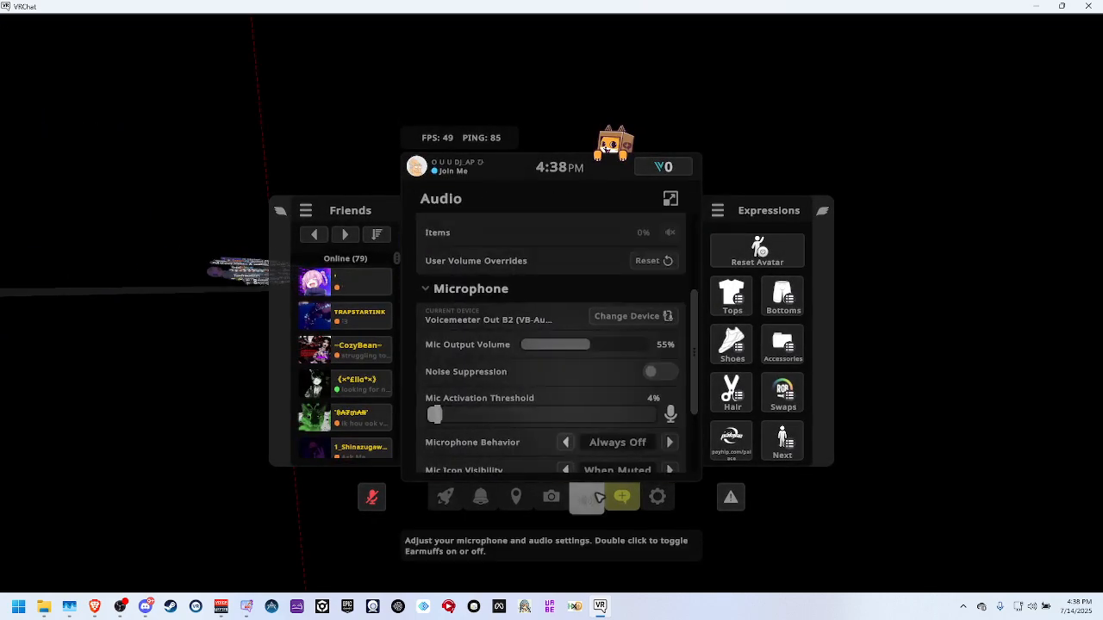
{"action": "scroll", "coordinate": [603, 397], "scroll_direction": "down", "scroll_amount": 2}
{"action": "left_click", "coordinate": [617, 251]}
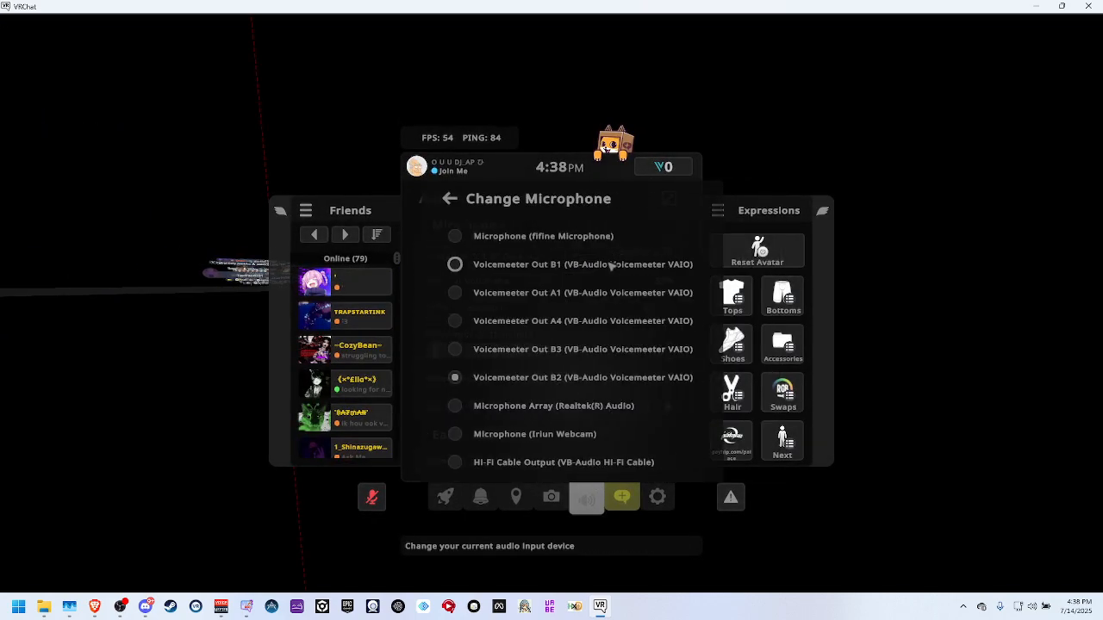
{"action": "key", "text": "Escape"}
{"action": "key", "text": "Escape"}
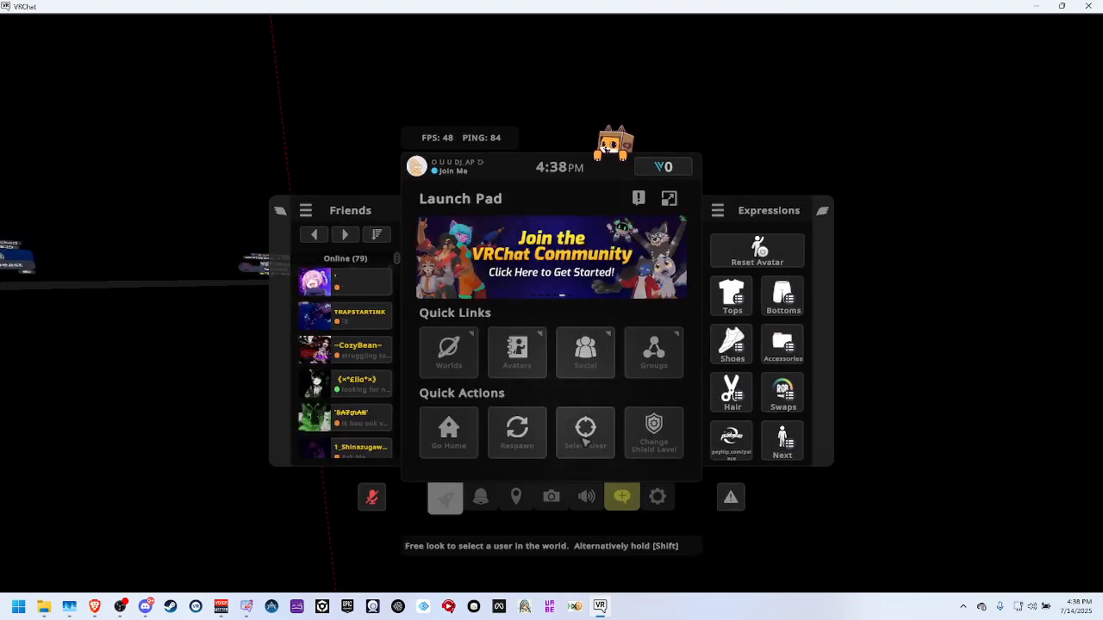
{"action": "left_click", "coordinate": [586, 497]}
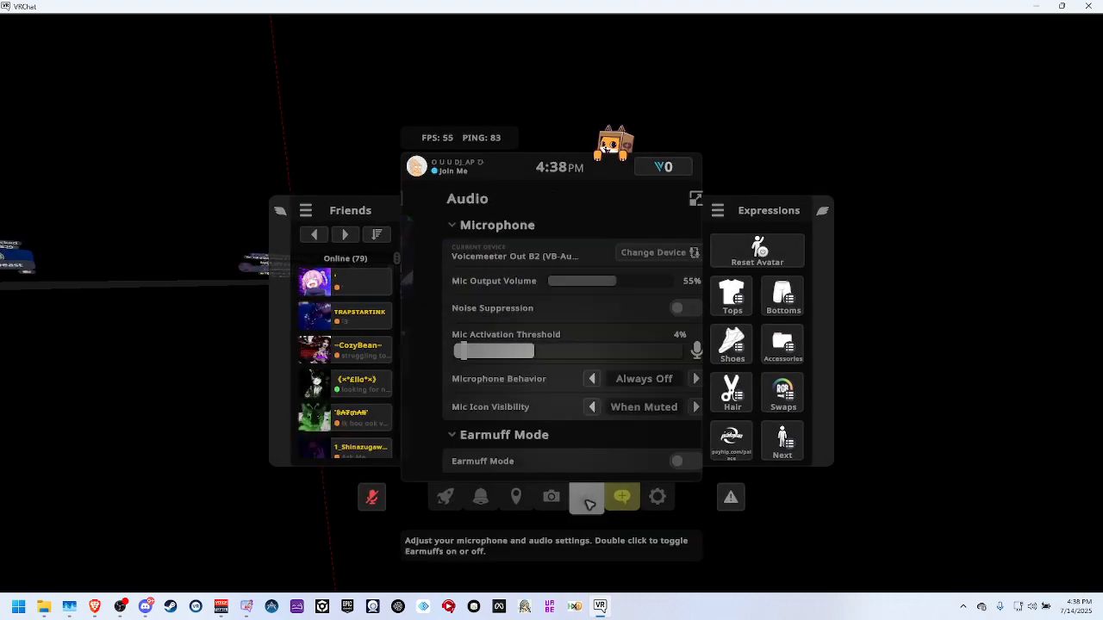
Switch to Voicemeeter Banana and route Stereo Input 1 to B1 only, with its B2 assignment turned off.
{"action": "left_click", "coordinate": [221, 606]}
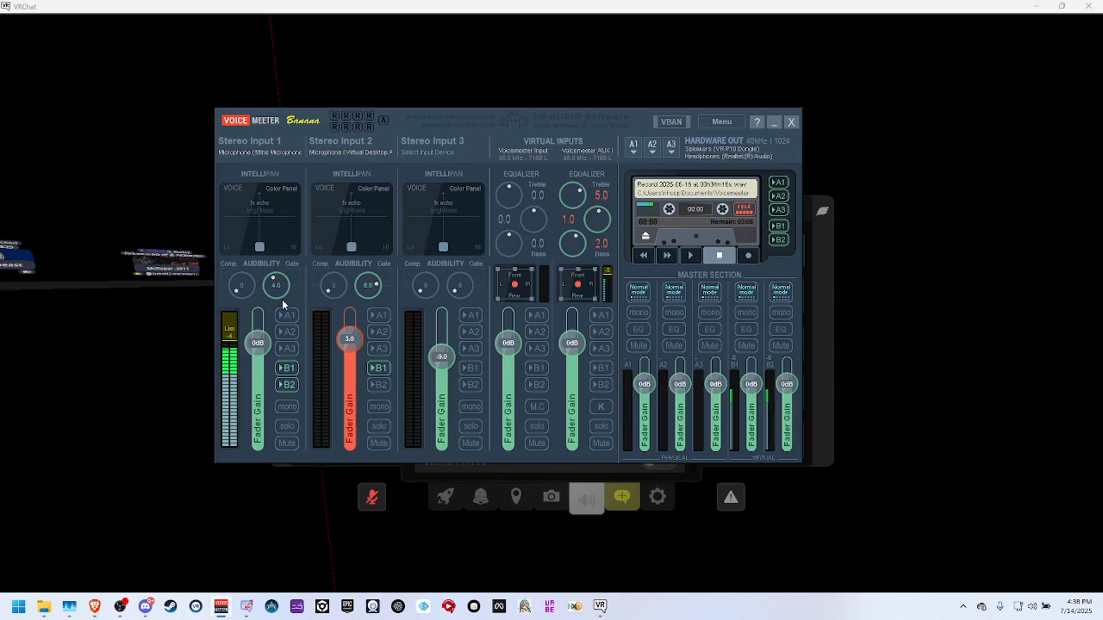
{"action": "left_click", "coordinate": [68, 605]}
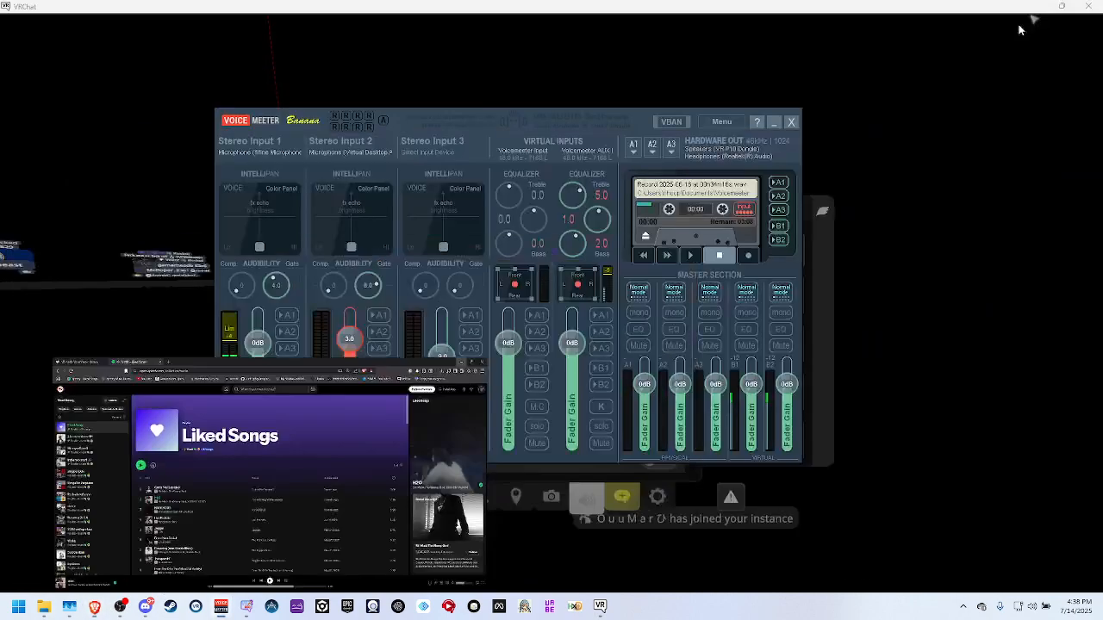
{"action": "left_click", "coordinate": [1037, 12]}
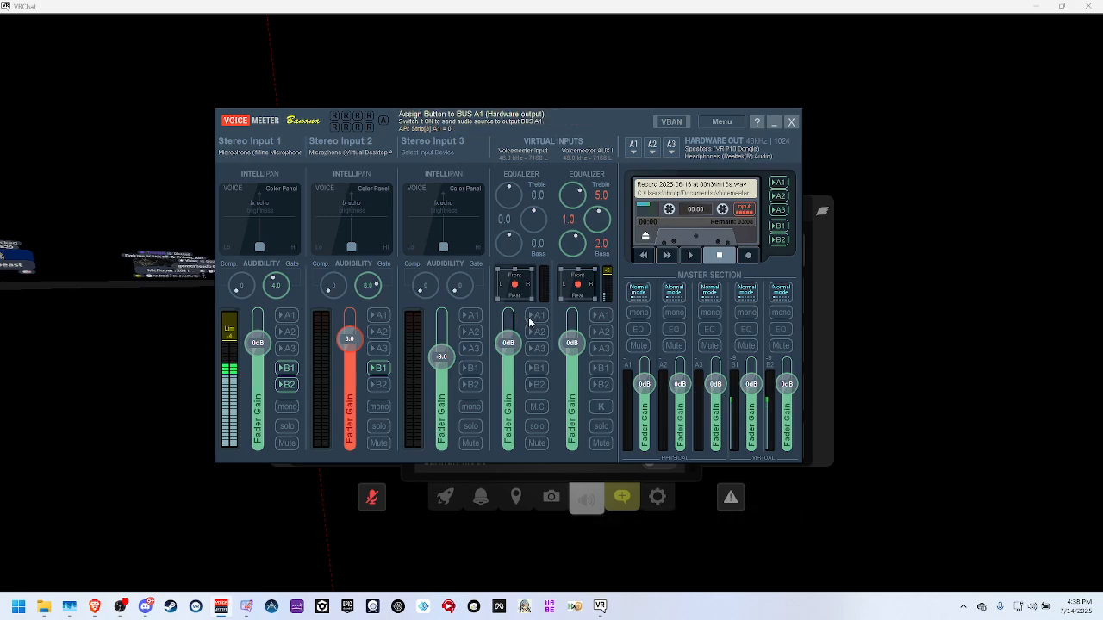
{"action": "left_click", "coordinate": [287, 370]}
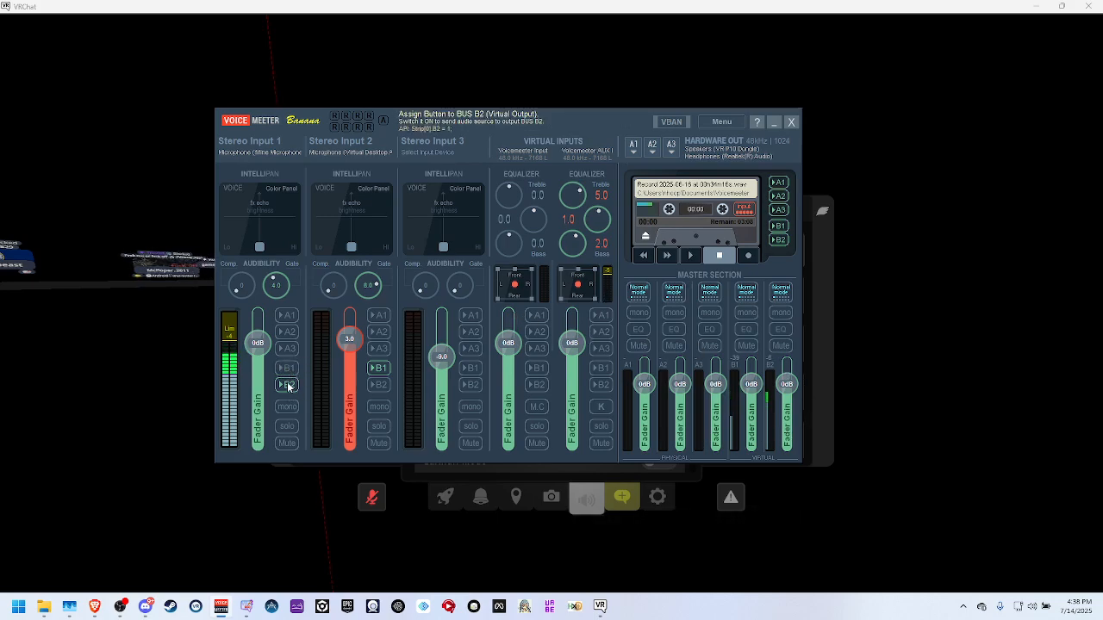
{"action": "left_click", "coordinate": [287, 385]}
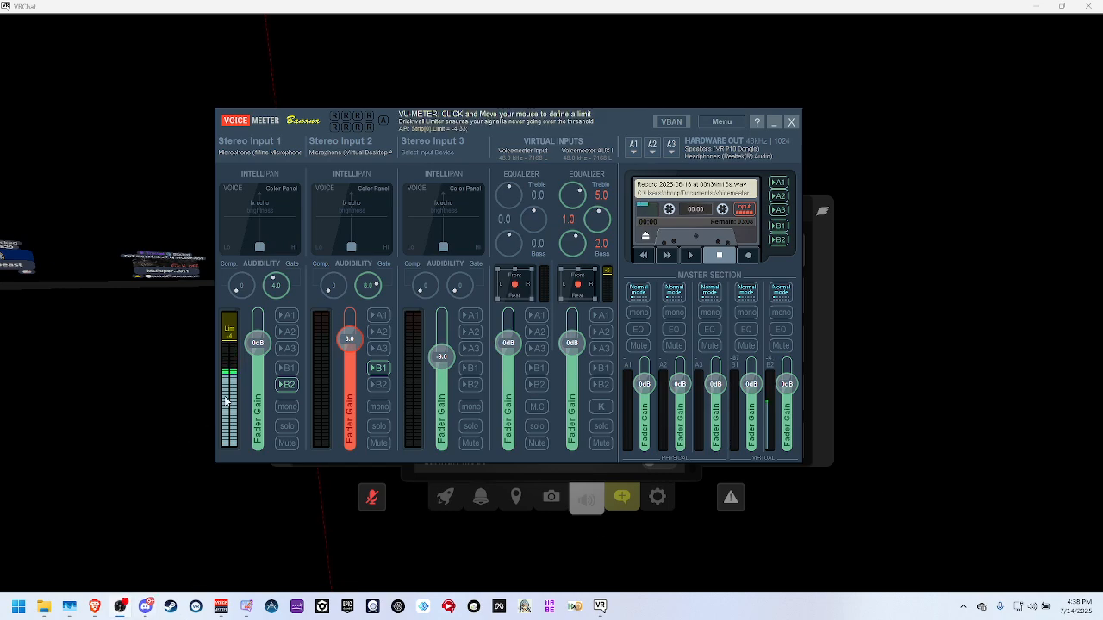
{"action": "left_click", "coordinate": [287, 367]}
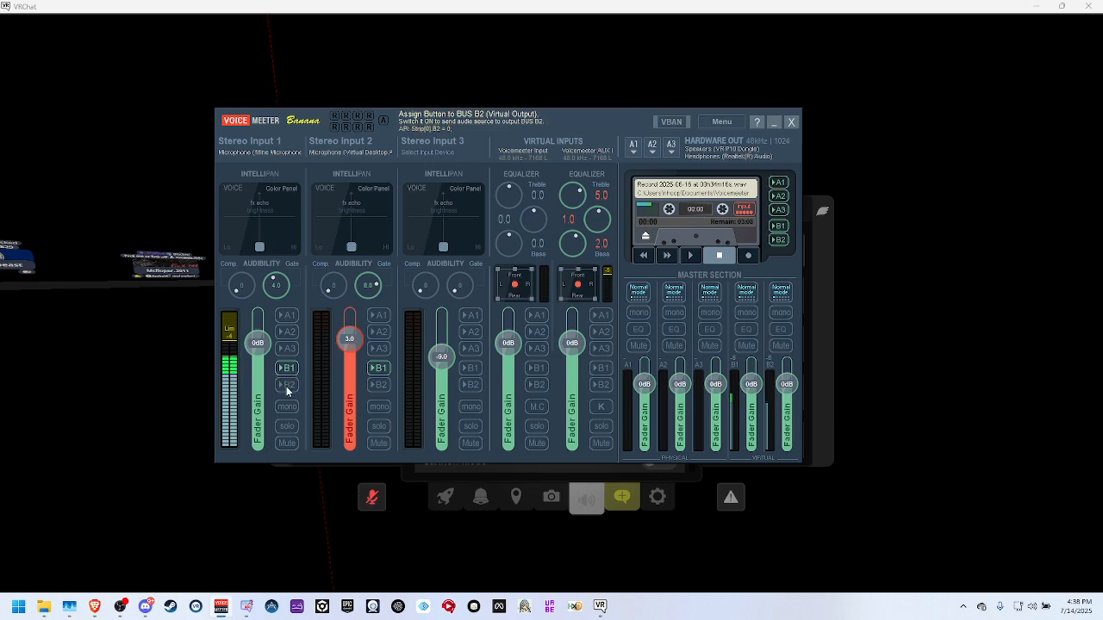
Return to VRChat, keep Earmuff Mode off, and review the microphone device list with its Voicemeeter Out B2 option.
{"action": "left_click", "coordinate": [593, 470]}
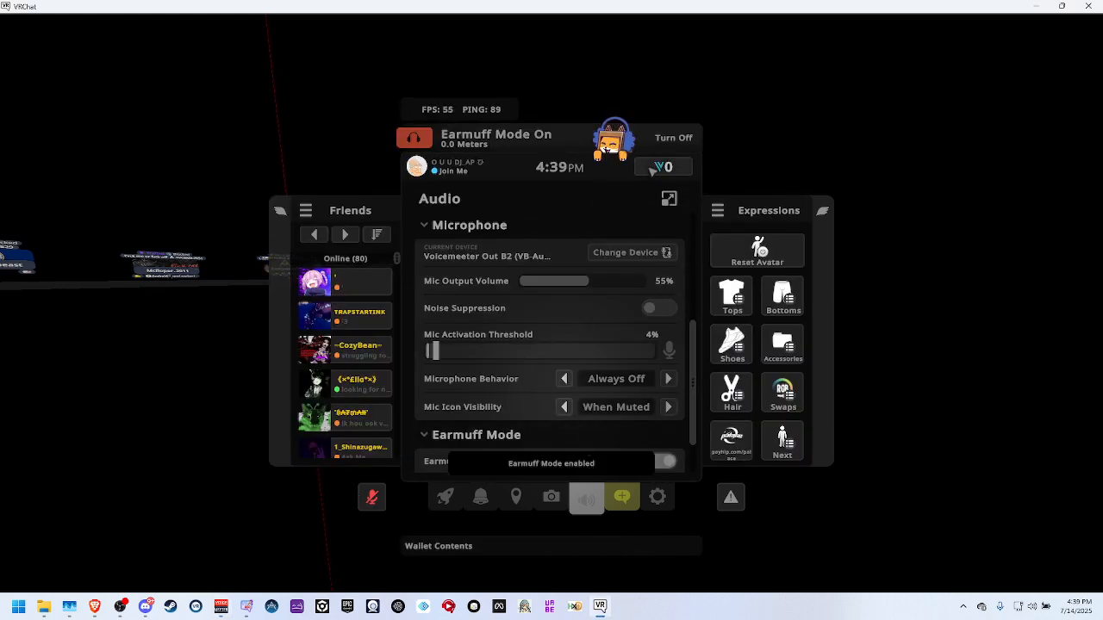
{"action": "left_click", "coordinate": [668, 139]}
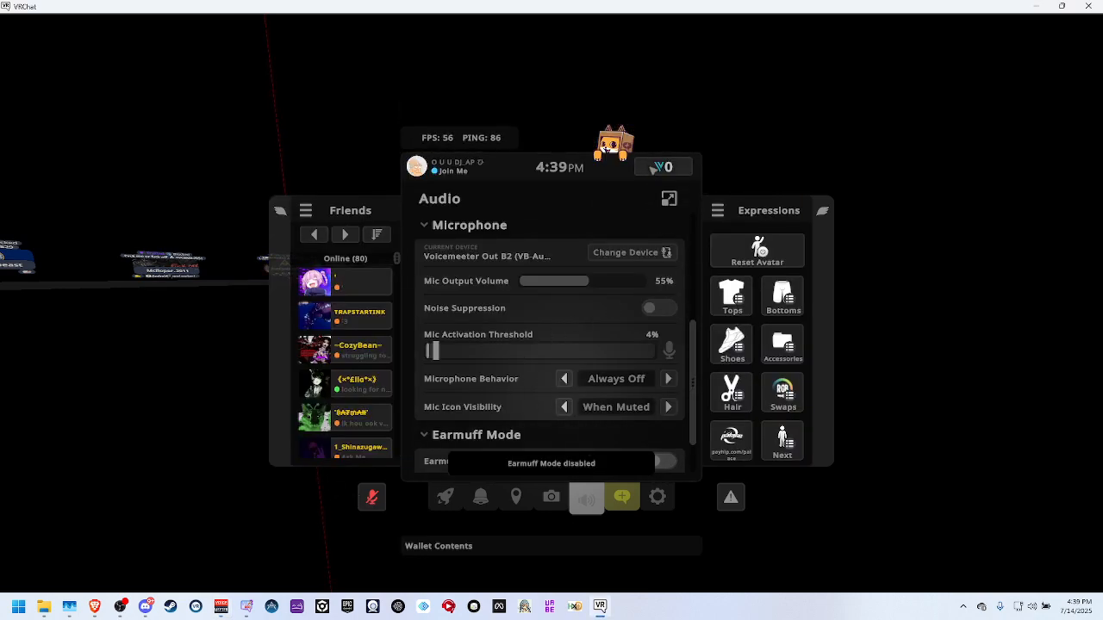
{"action": "left_click", "coordinate": [638, 255]}
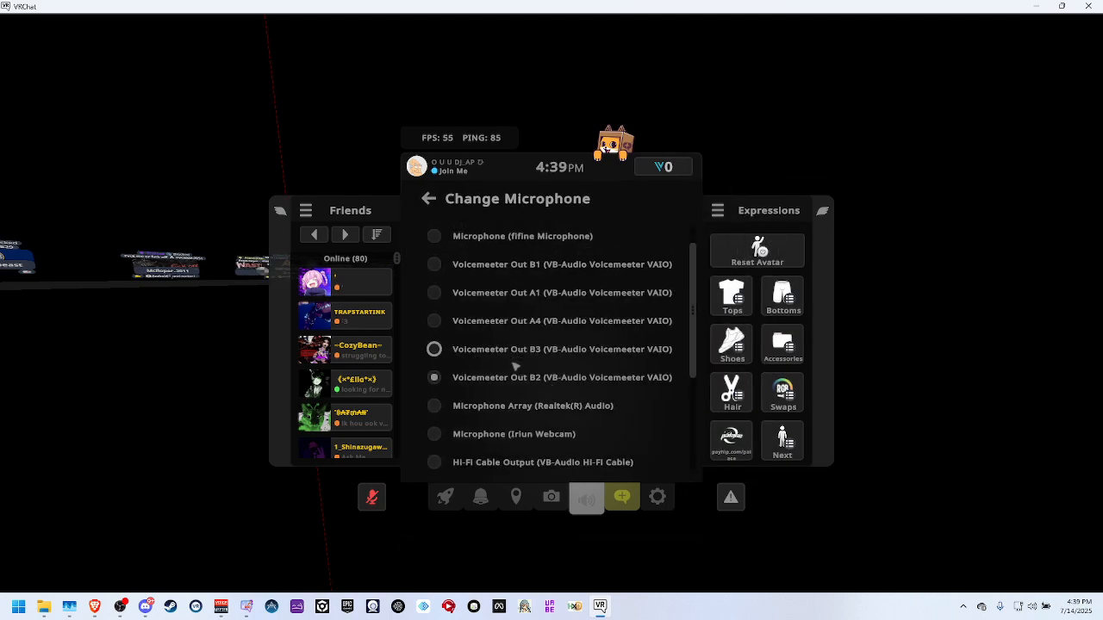
{"action": "left_click", "coordinate": [428, 198]}
Switch to Discord, open its Voice & Video settings and set the input device to Voicemeeter Out B1.
{"action": "left_click", "coordinate": [223, 606]}
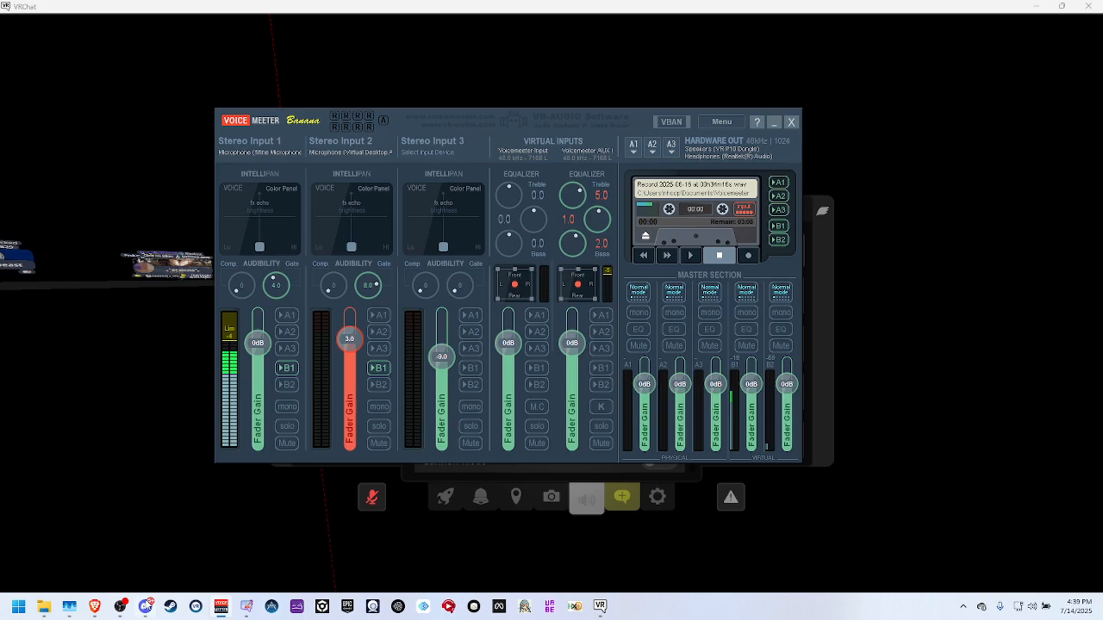
{"action": "left_click", "coordinate": [145, 607]}
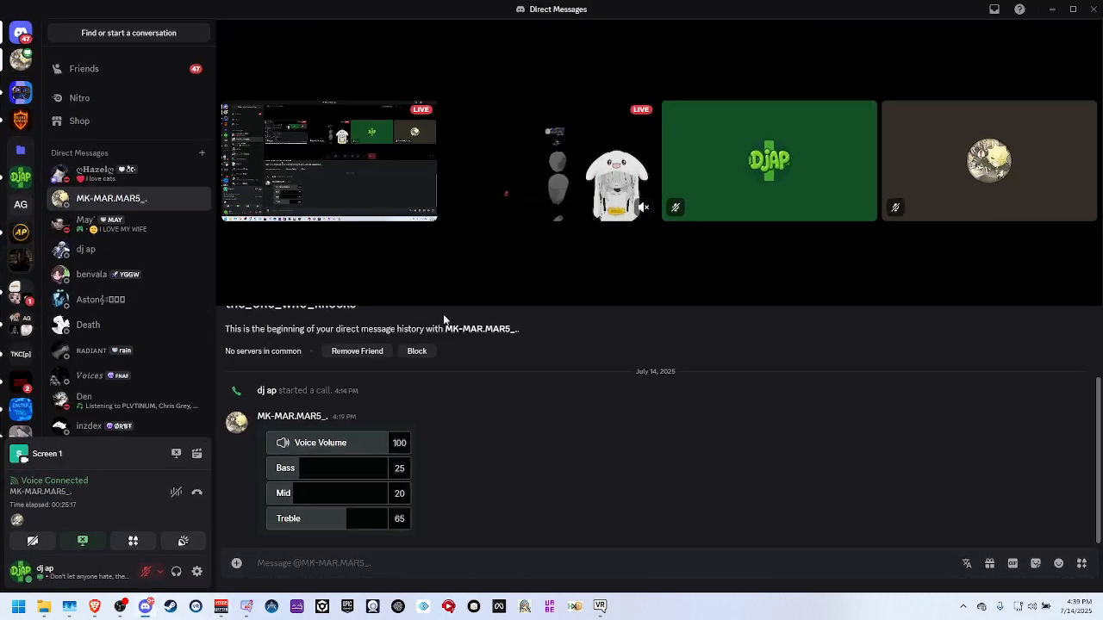
{"action": "left_click", "coordinate": [198, 573]}
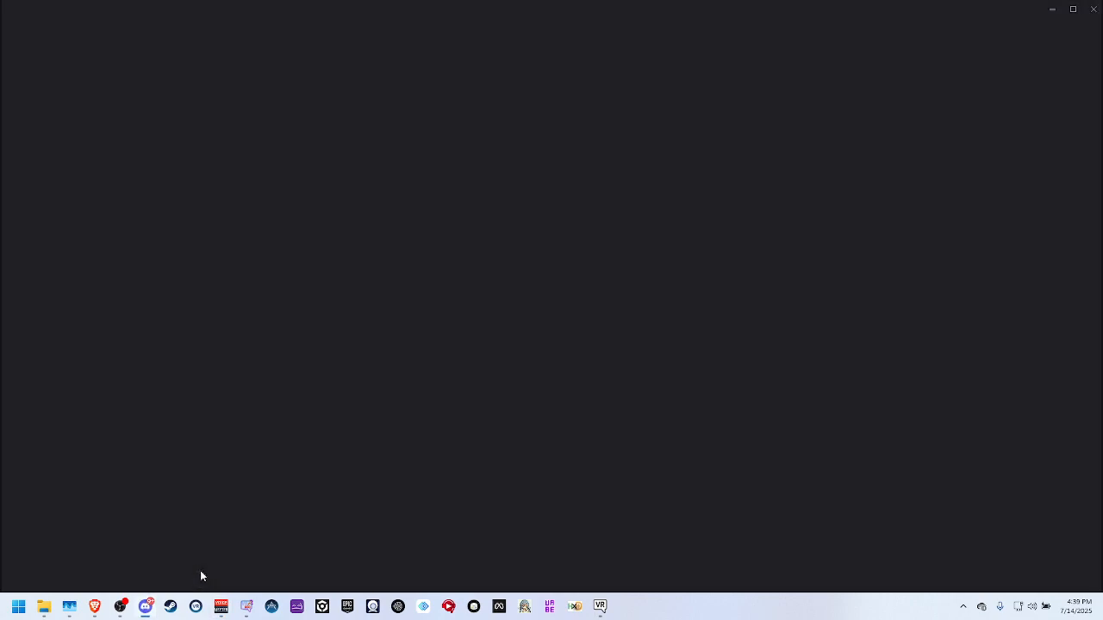
{"action": "scroll", "coordinate": [333, 337], "scroll_direction": "down", "scroll_amount": 6}
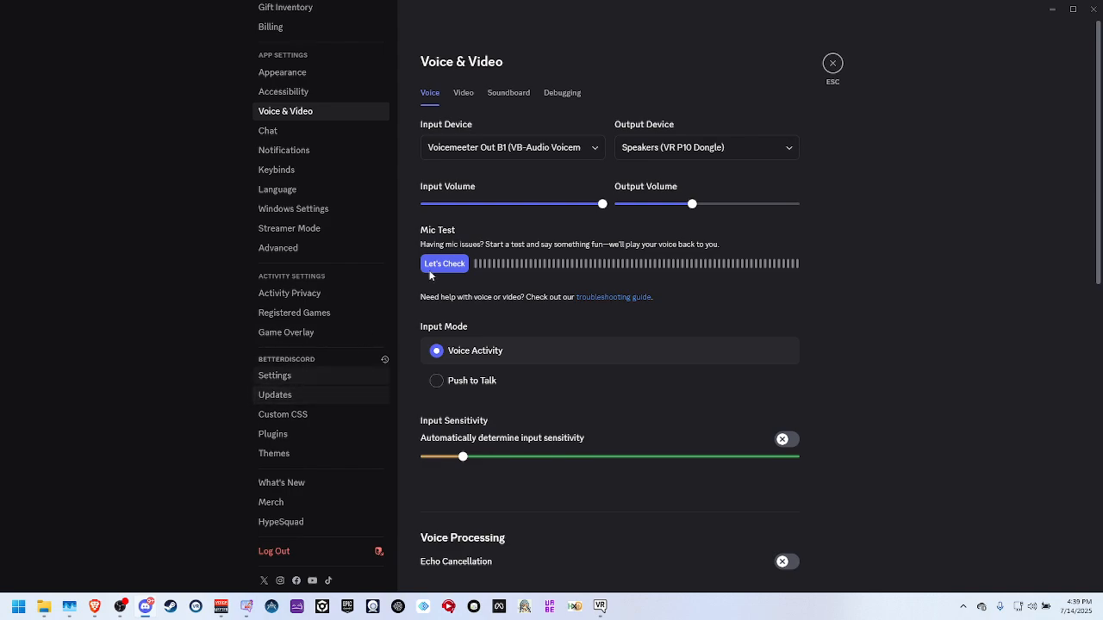
{"action": "scroll", "coordinate": [290, 203], "scroll_direction": "up", "scroll_amount": 5}
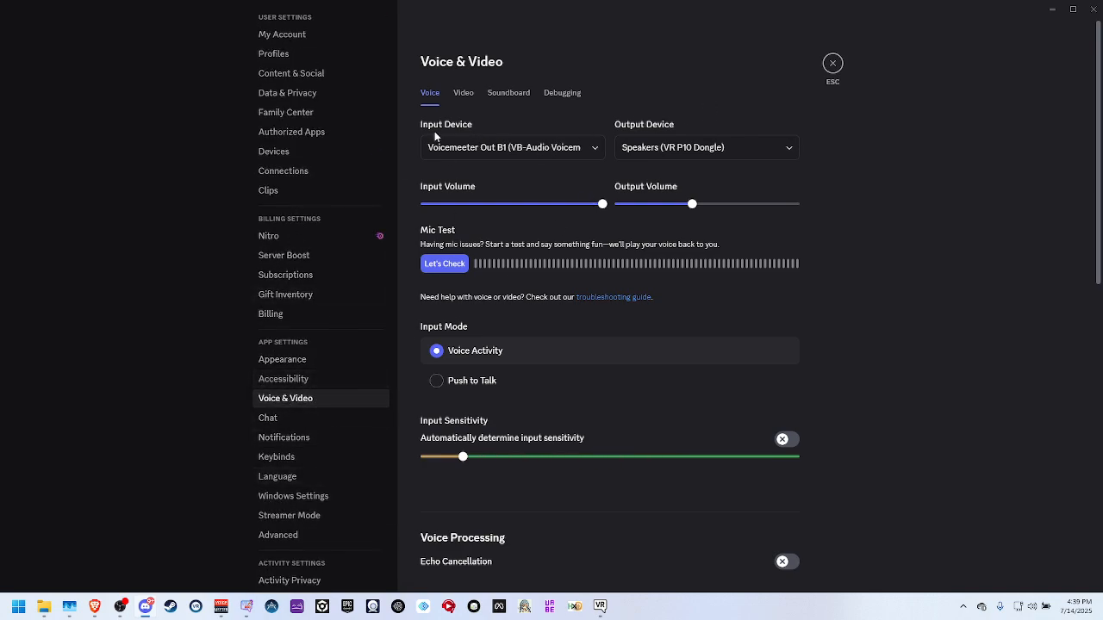
{"action": "left_click", "coordinate": [480, 147]}
{"action": "left_click", "coordinate": [485, 232]}
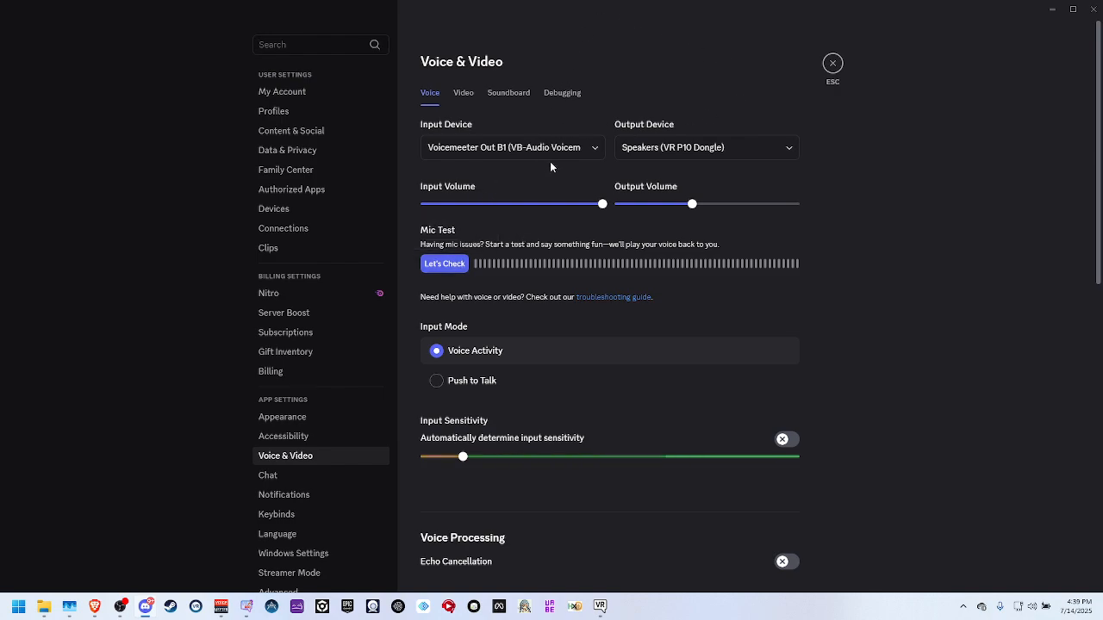
{"action": "left_click", "coordinate": [509, 92]}
{"action": "left_click", "coordinate": [463, 93]}
{"action": "left_click", "coordinate": [435, 93]}
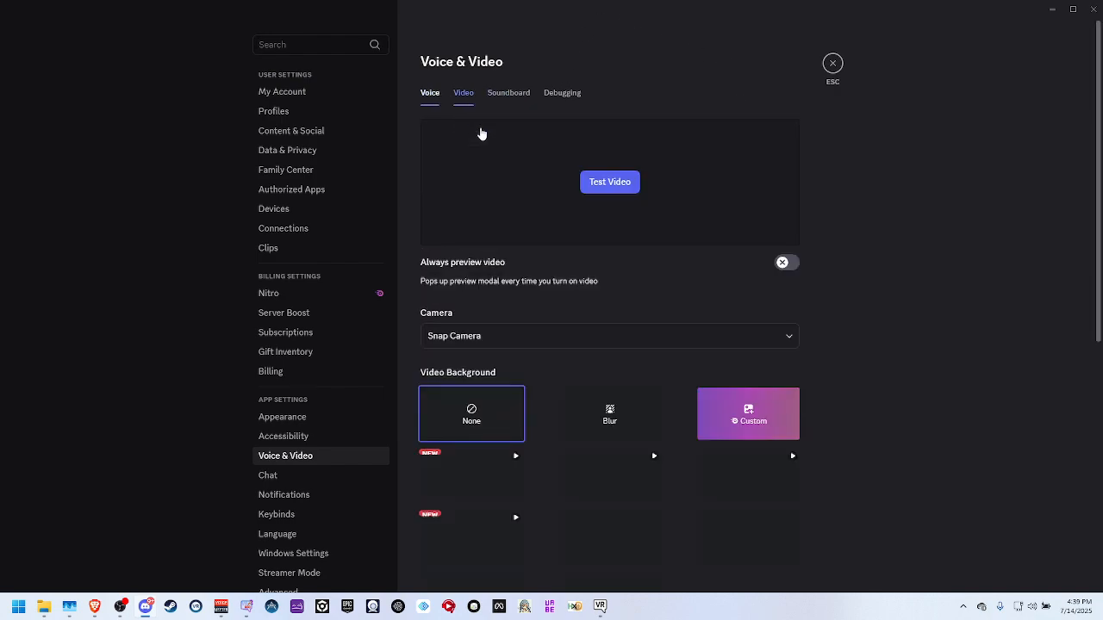
Demonstrate routing the Voicemeeter AUX input to B1 with Spotify playing in Brave, and switch that routing off again.
{"action": "left_click", "coordinate": [220, 606]}
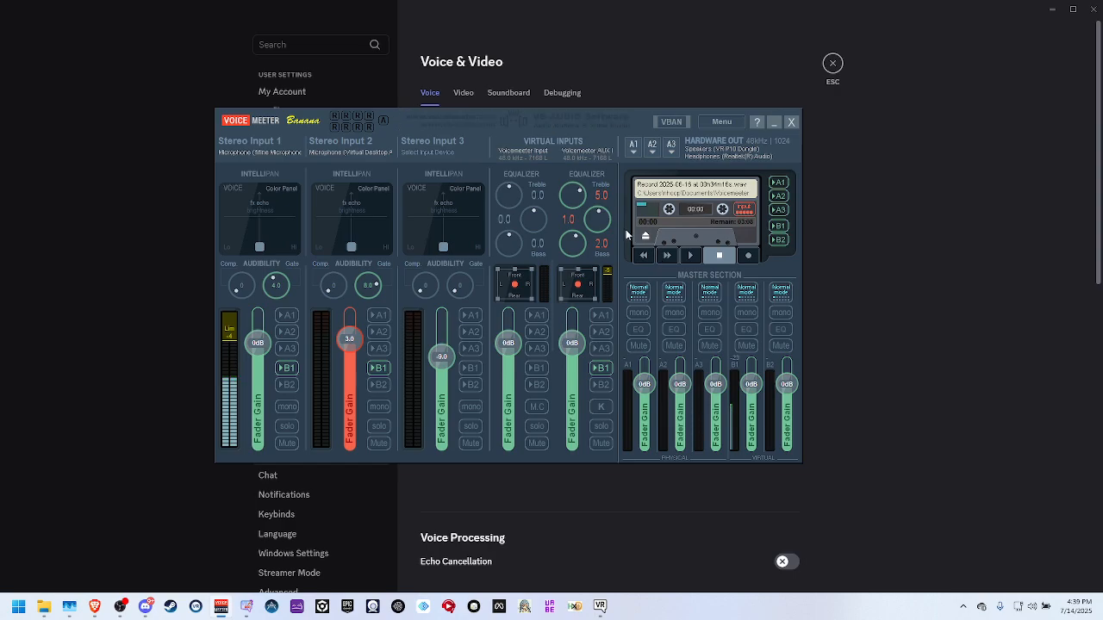
{"action": "left_click", "coordinate": [830, 213]}
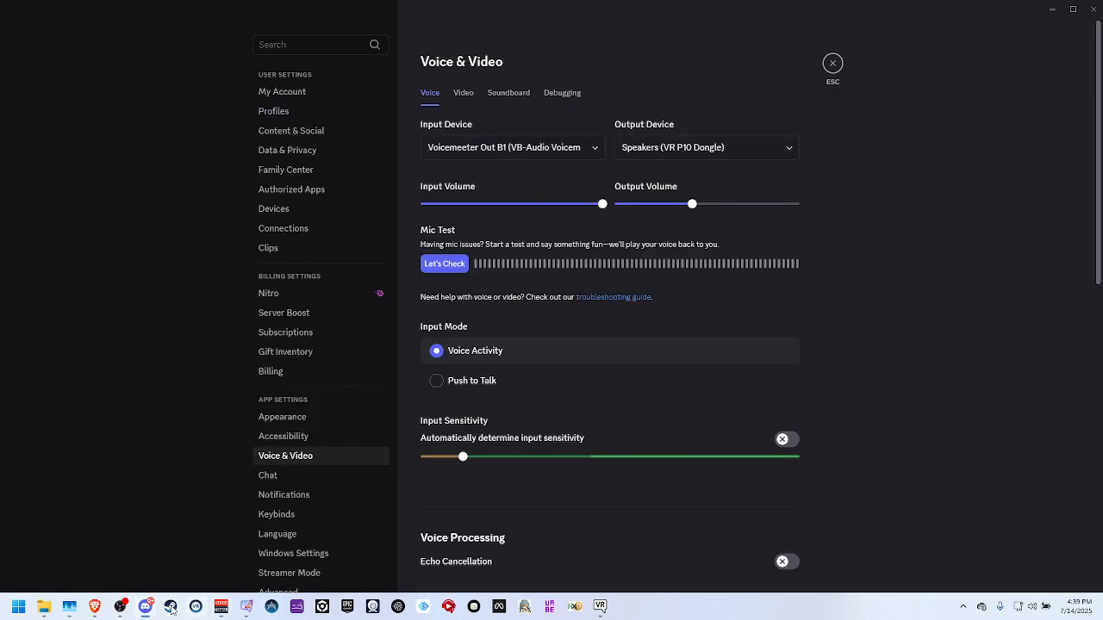
{"action": "left_click", "coordinate": [97, 607]}
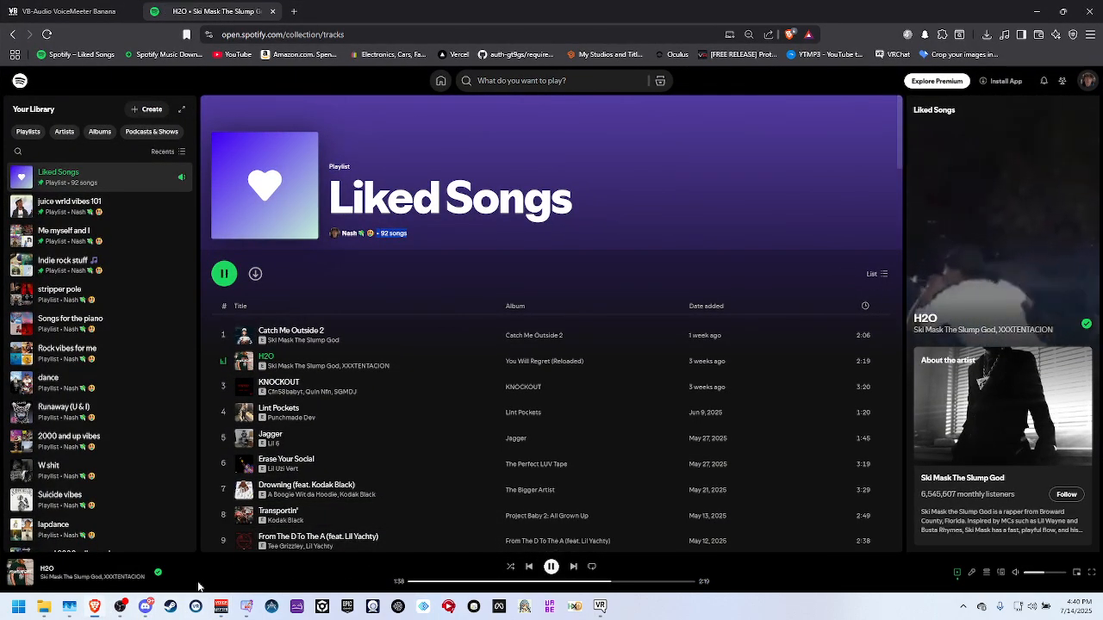
{"action": "left_click", "coordinate": [103, 608]}
{"action": "left_click", "coordinate": [220, 609]}
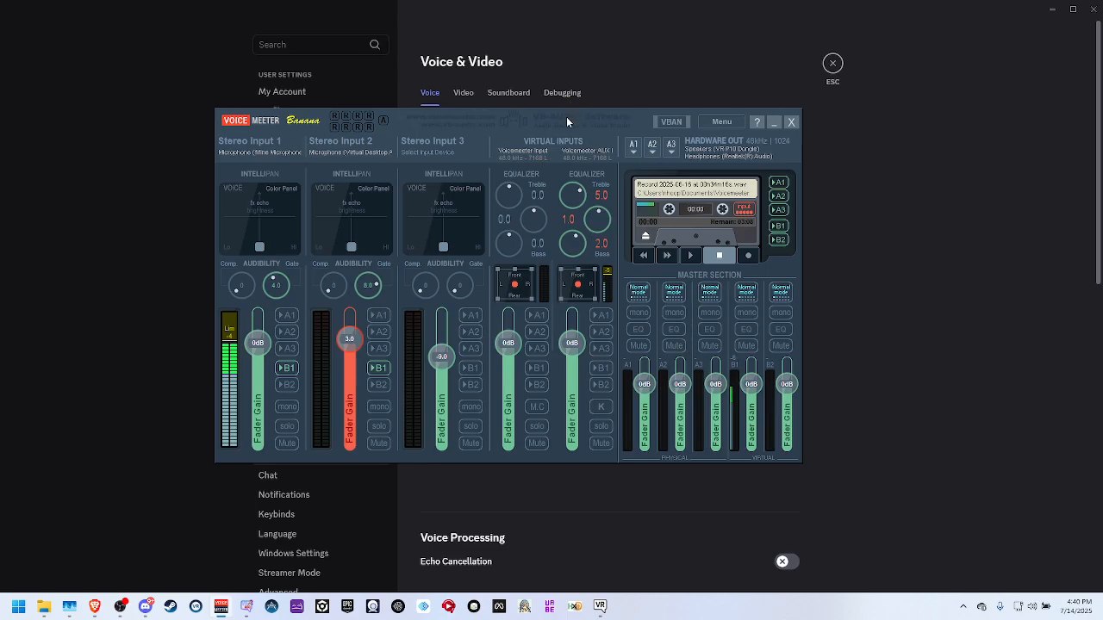
{"action": "left_click_drag", "start_coordinate": [566, 116], "coordinate": [681, 618]}
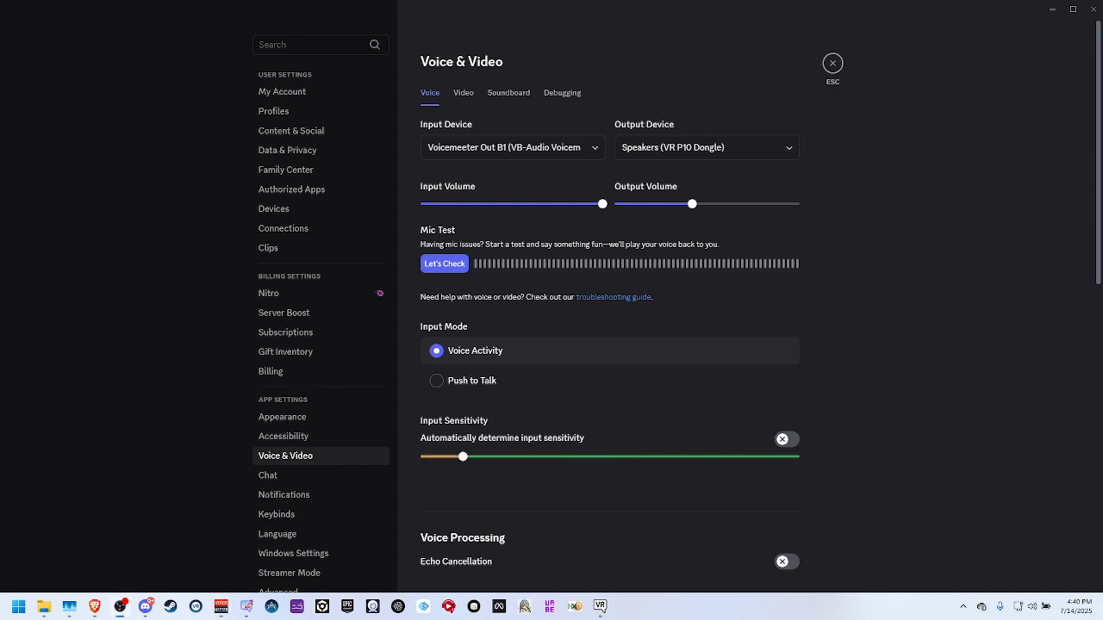
Close Discord's Voice & Video settings and minimize Discord to return to VRChat.
{"action": "scroll", "coordinate": [532, 423], "scroll_direction": "down", "scroll_amount": 1}
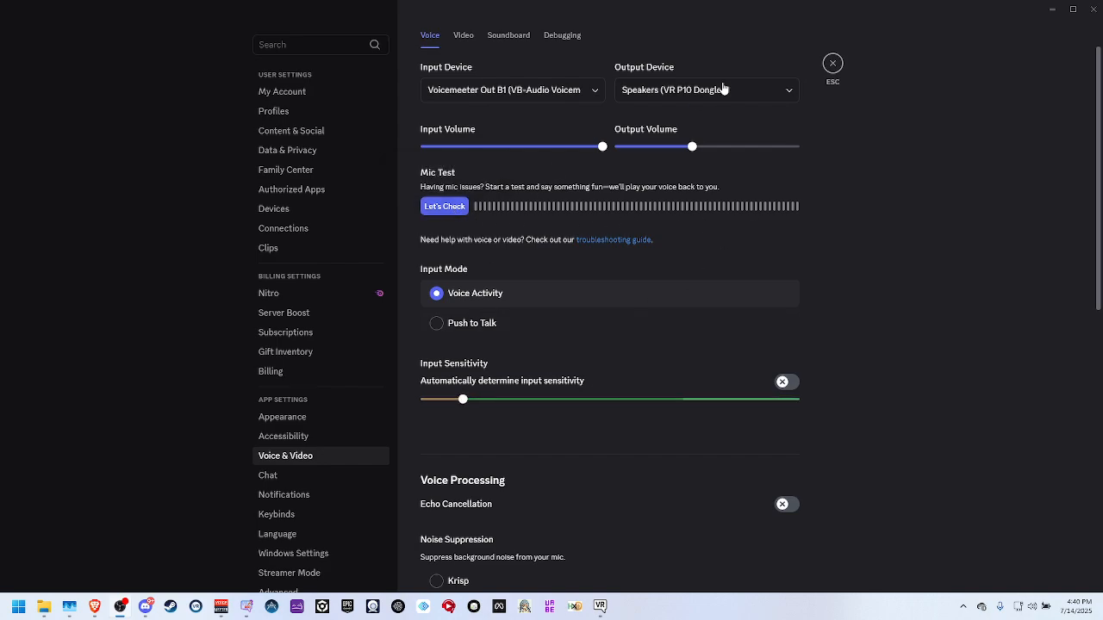
{"action": "left_click", "coordinate": [833, 65]}
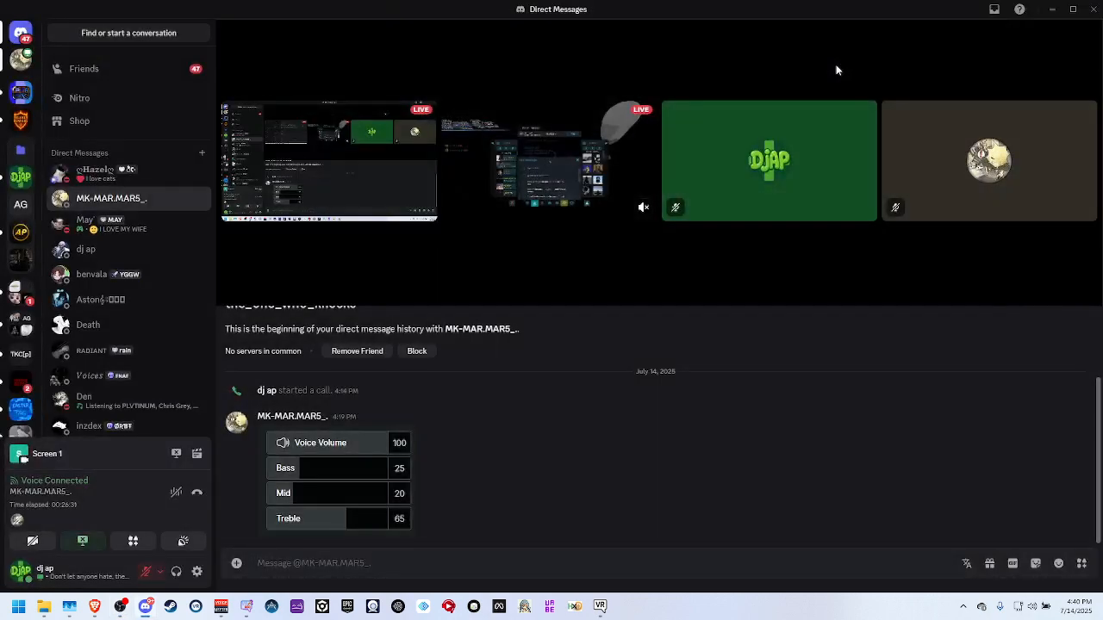
{"action": "left_click", "coordinate": [1052, 7]}
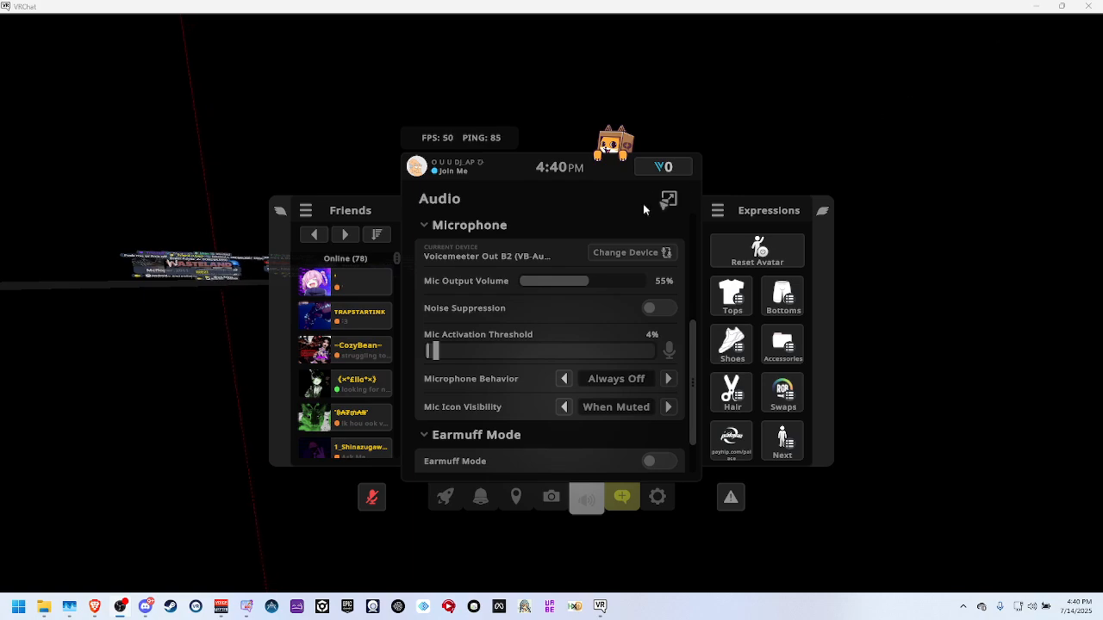
Close VRChat's menu, check the Spotify playback in Brave and minimize the browser.
{"action": "key", "text": "Escape"}
{"action": "key", "text": "super"}
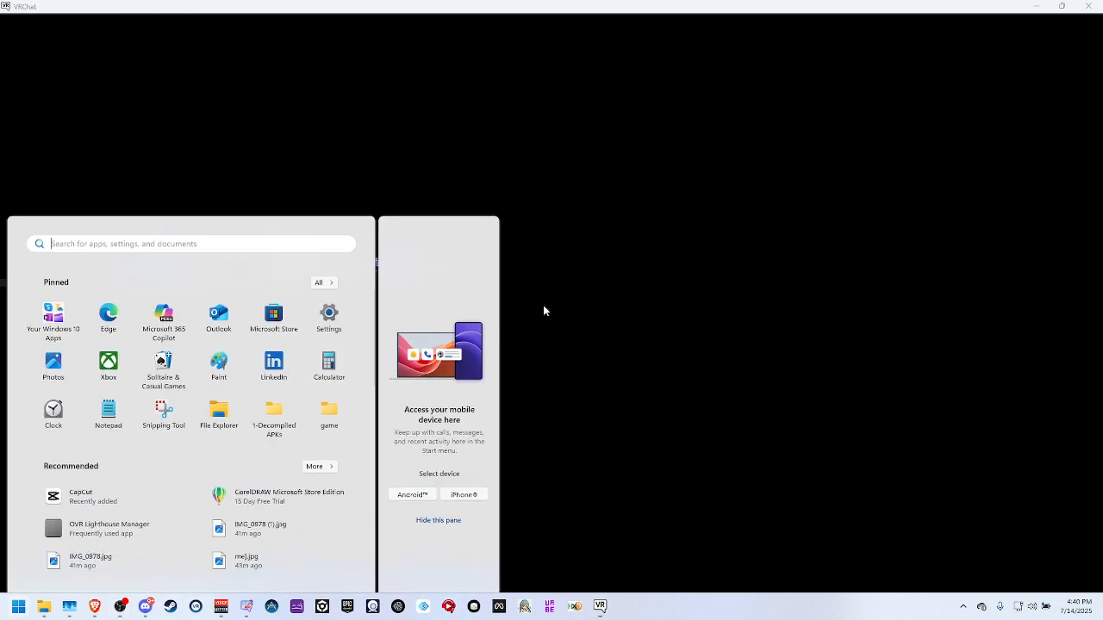
{"action": "left_click", "coordinate": [639, 493]}
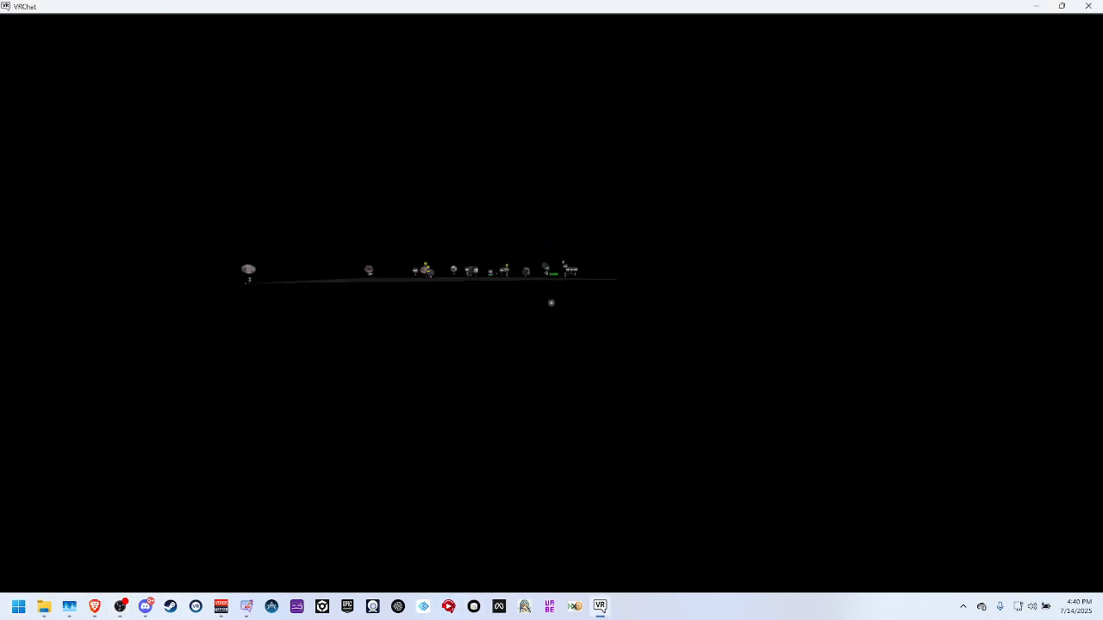
{"action": "key", "text": "super"}
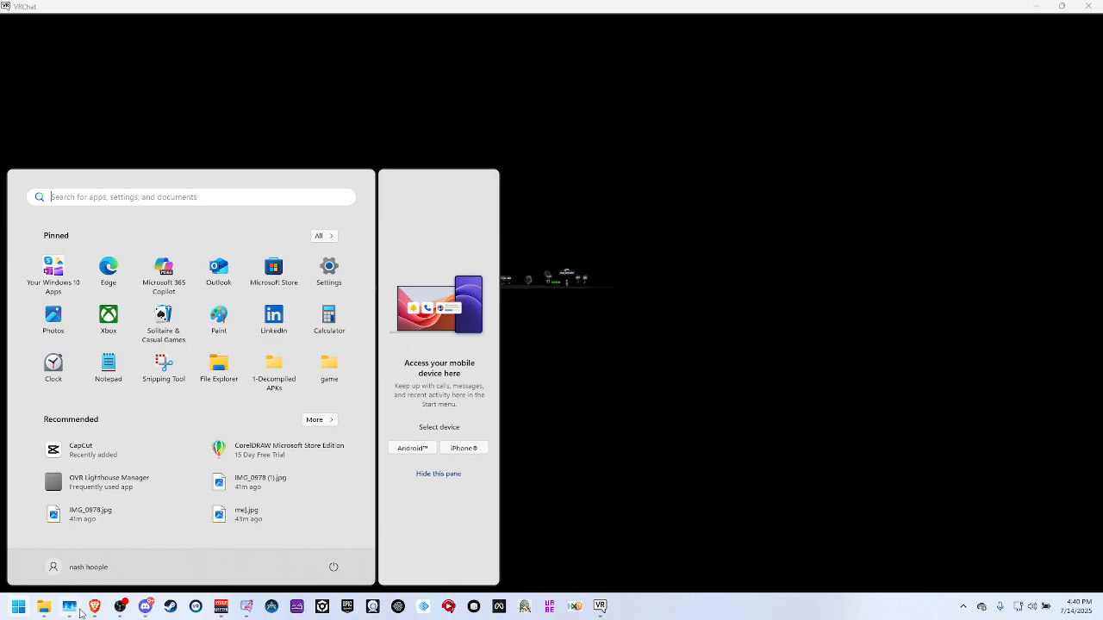
{"action": "left_click", "coordinate": [94, 607]}
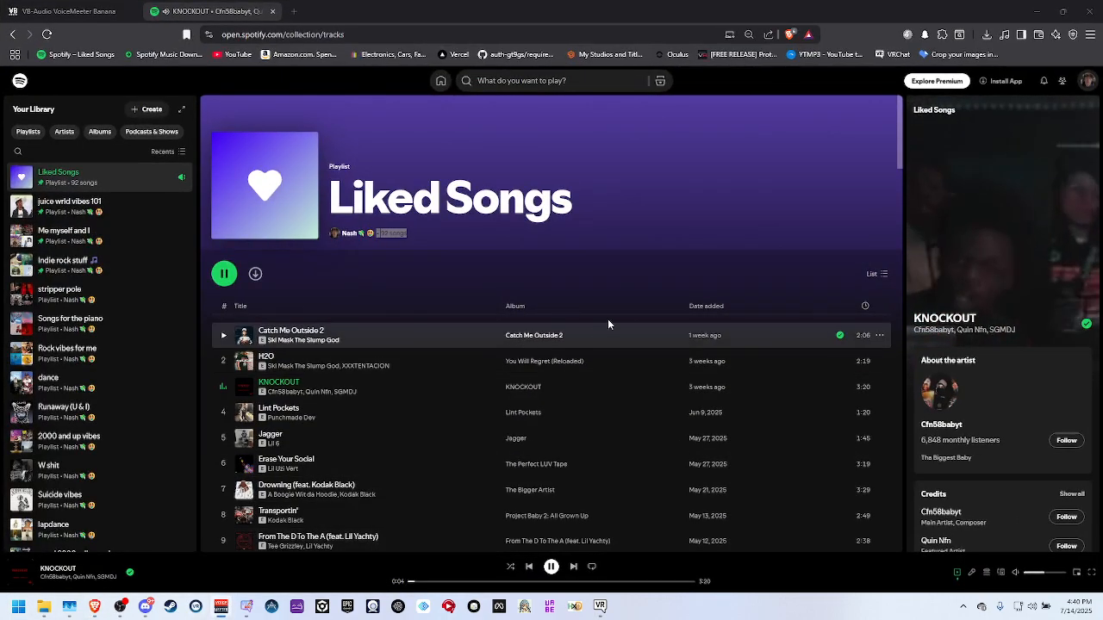
{"action": "left_click", "coordinate": [1038, 8]}
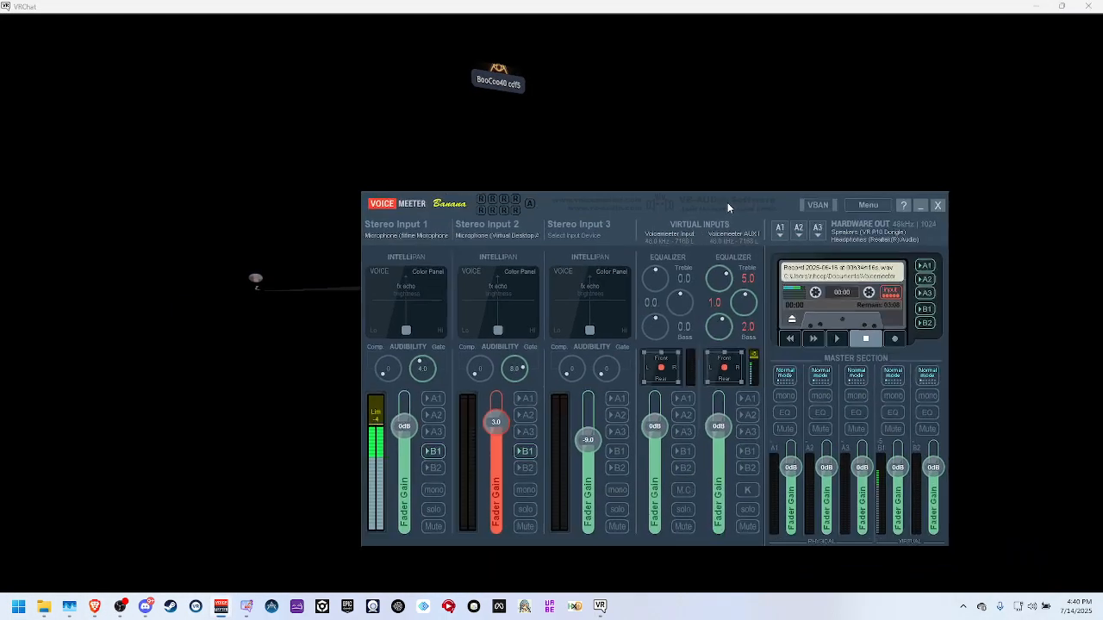
Move the Voicemeeter Banana window to the middle of the screen and reset Stereo Input 3's fader gain to 0 dB.
{"action": "left_click_drag", "start_coordinate": [727, 203], "coordinate": [618, 101]}
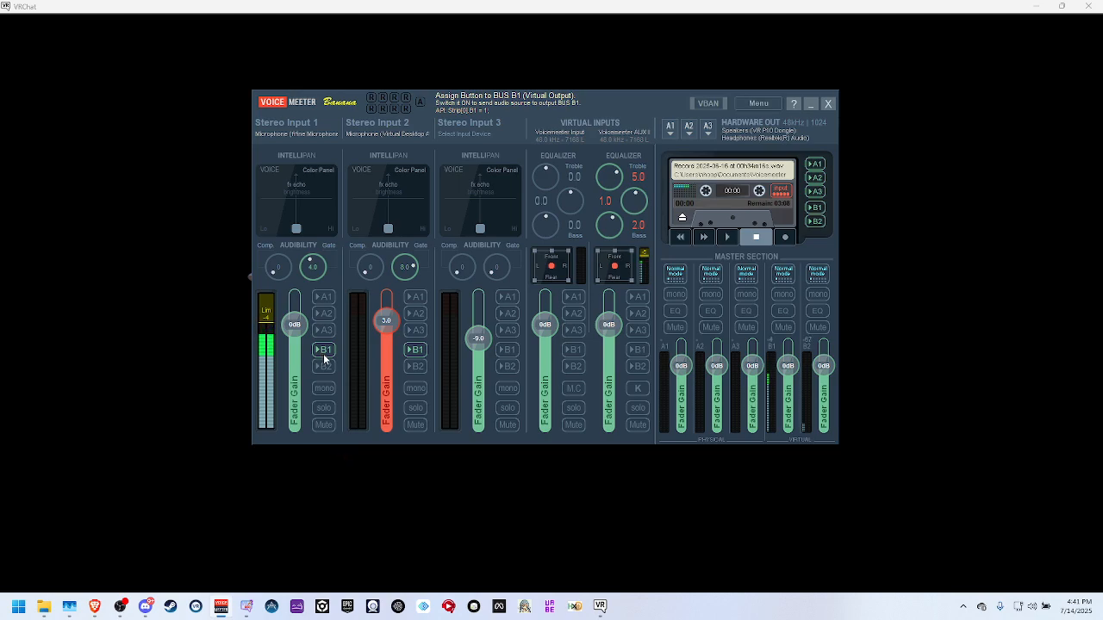
{"action": "double_click", "coordinate": [485, 349]}
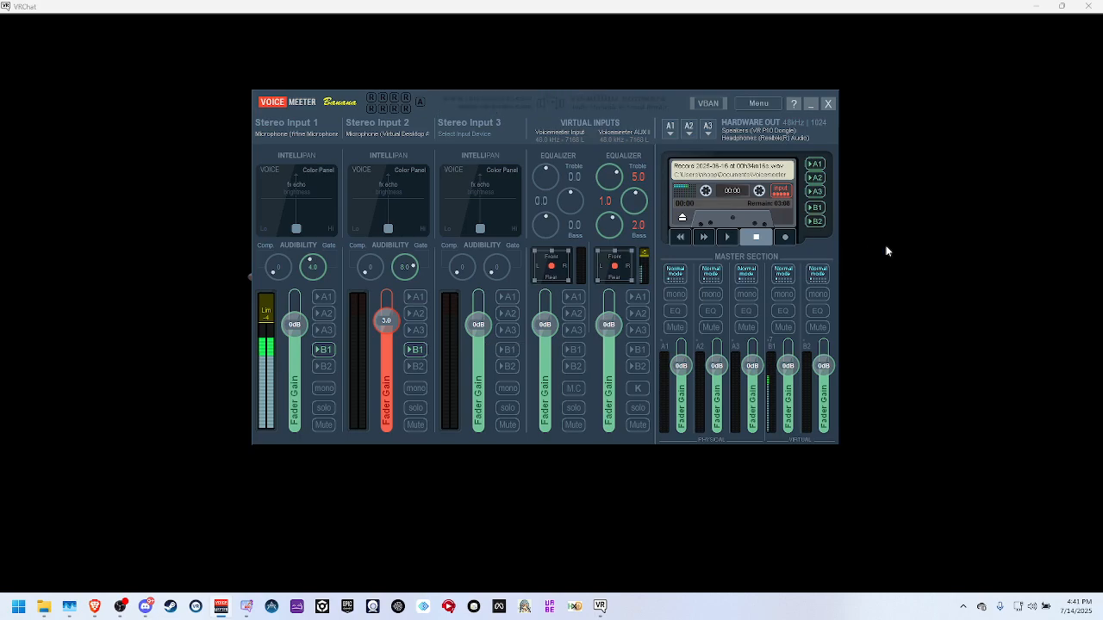
Open the parametric equalizer of bus A1, examine its six bands and close it.
{"action": "right_click", "coordinate": [677, 312]}
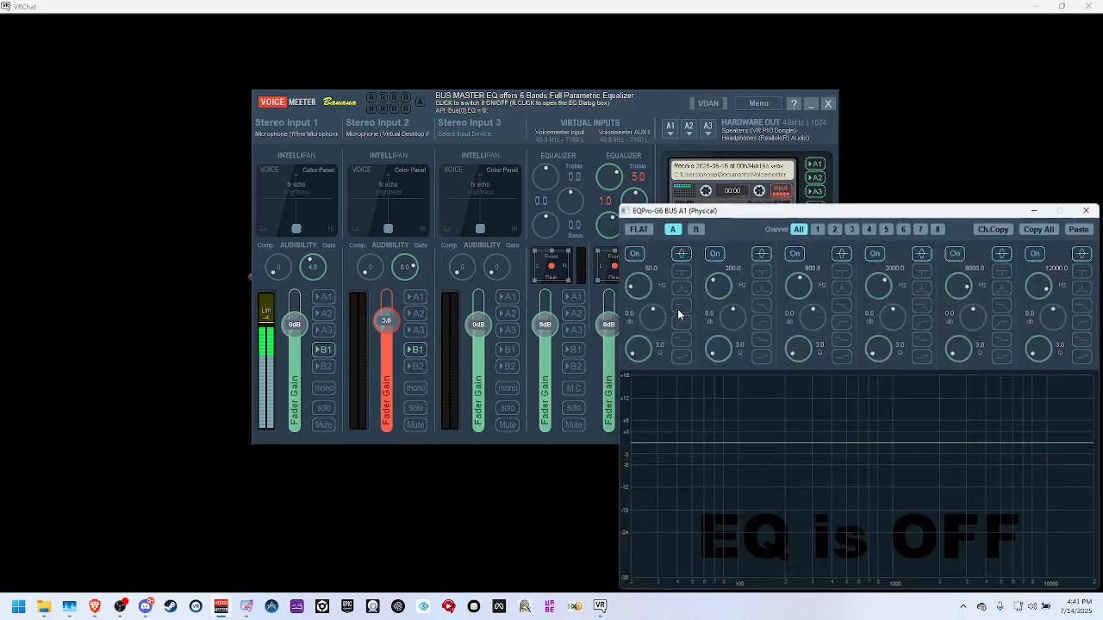
{"action": "left_click_drag", "start_coordinate": [828, 214], "coordinate": [705, 156]}
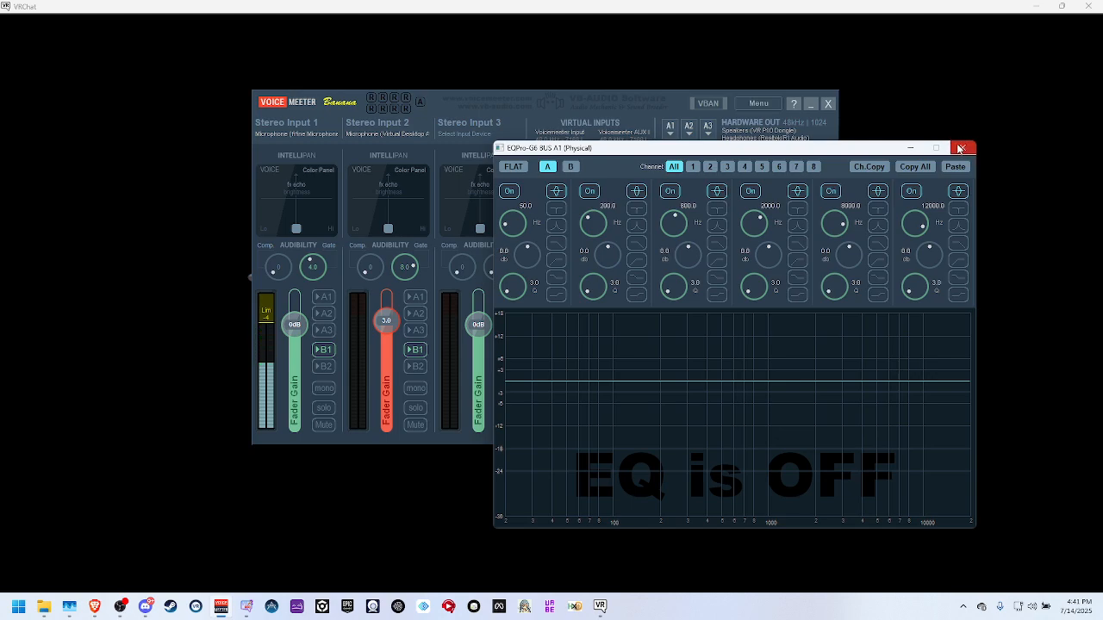
{"action": "right_click", "coordinate": [615, 386]}
{"action": "left_click", "coordinate": [962, 147]}
{"action": "left_click", "coordinate": [962, 147]}
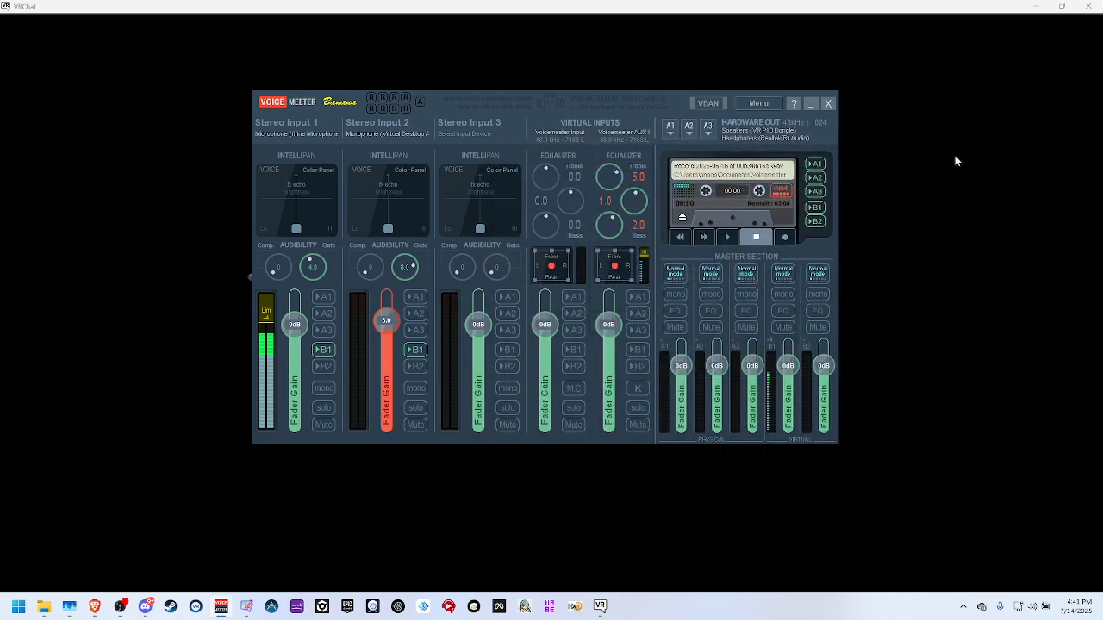